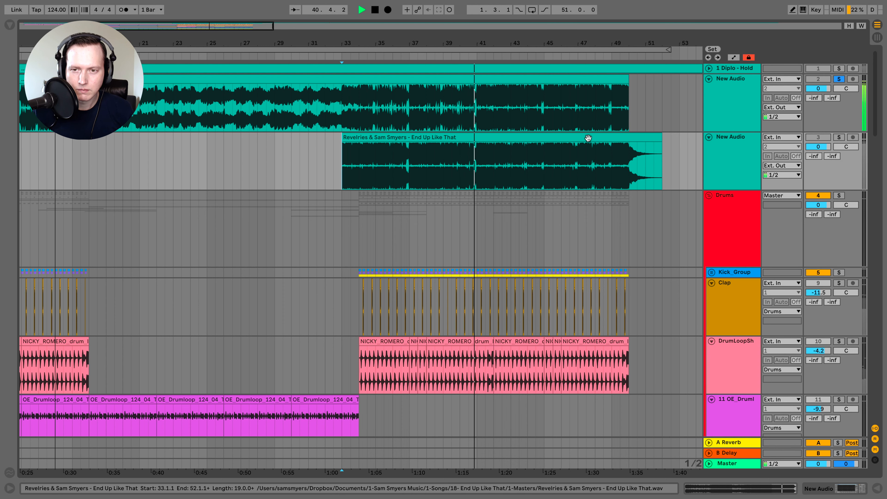
- Stop playback, set the insert marker at bar 16, and look through all tracks from the drums down to the vocal
key("space")
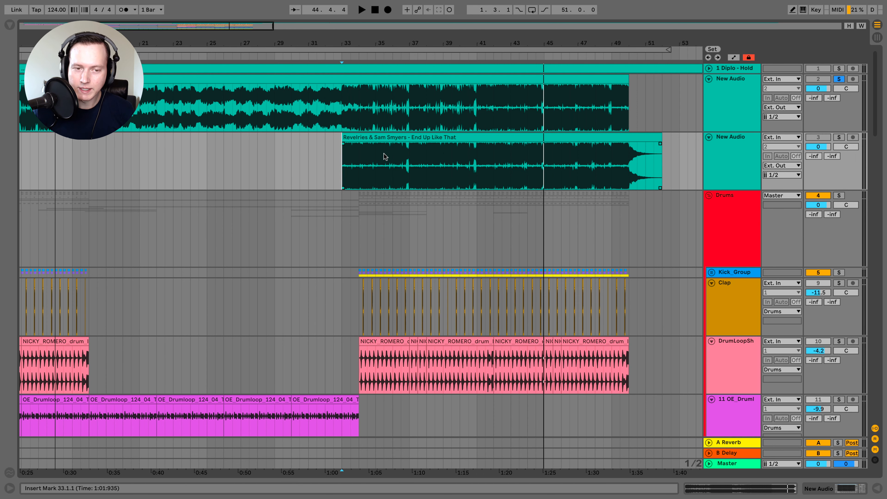
left_click(56, 242)
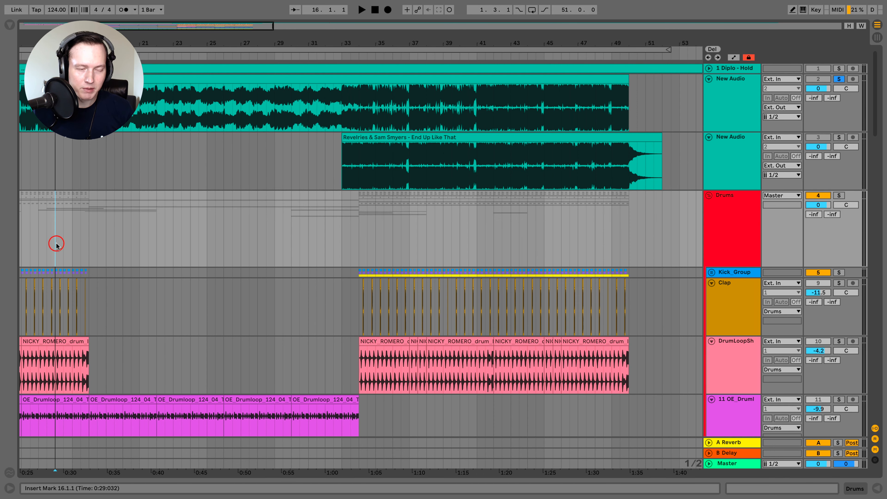
scroll(57, 244, "down", 5)
scroll(57, 248, "down", 6)
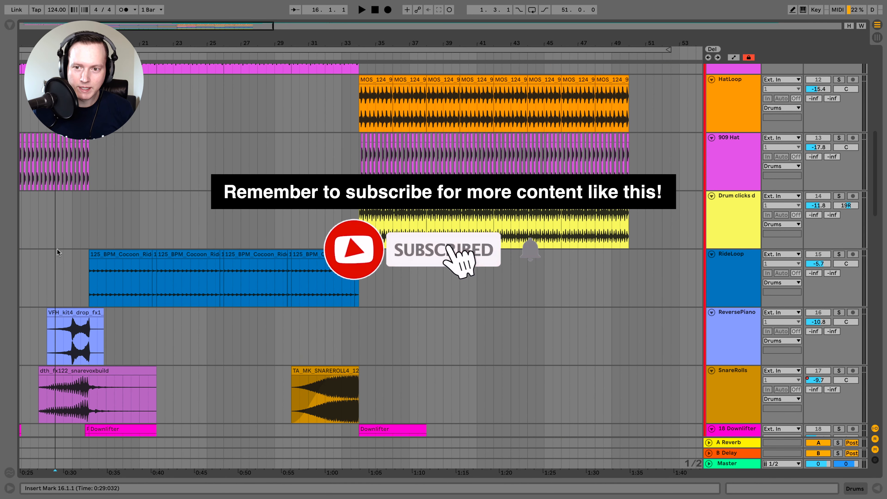
scroll(60, 251, "down", 8)
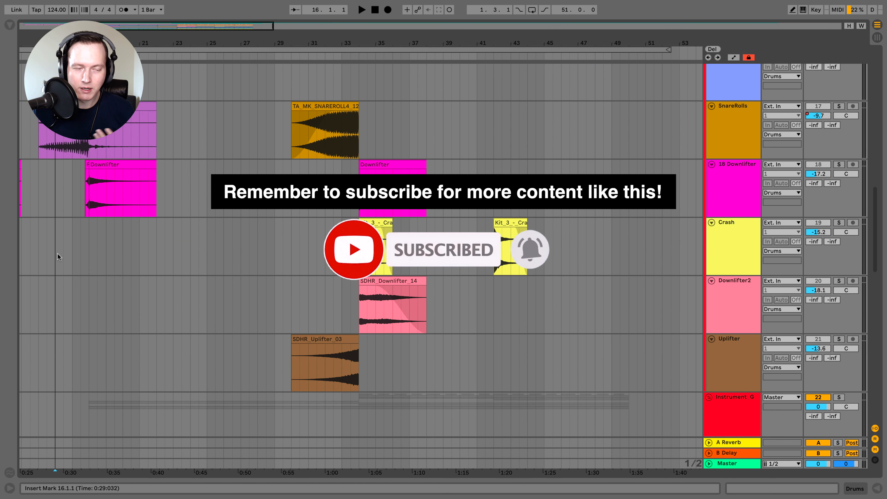
scroll(58, 254, "down", 4)
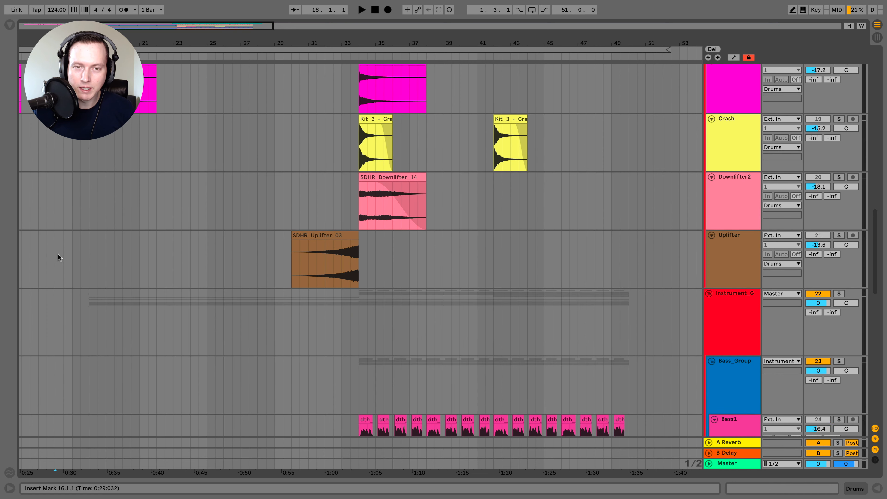
scroll(58, 257, "down", 15)
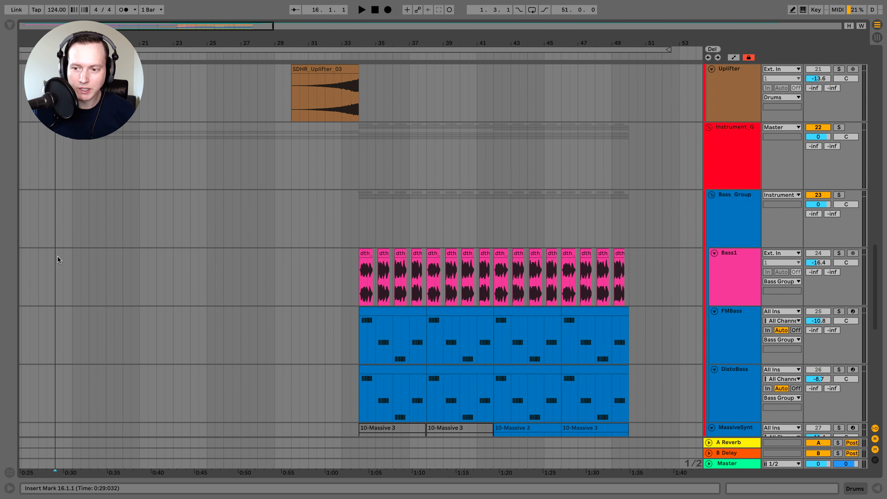
scroll(57, 259, "down", 16)
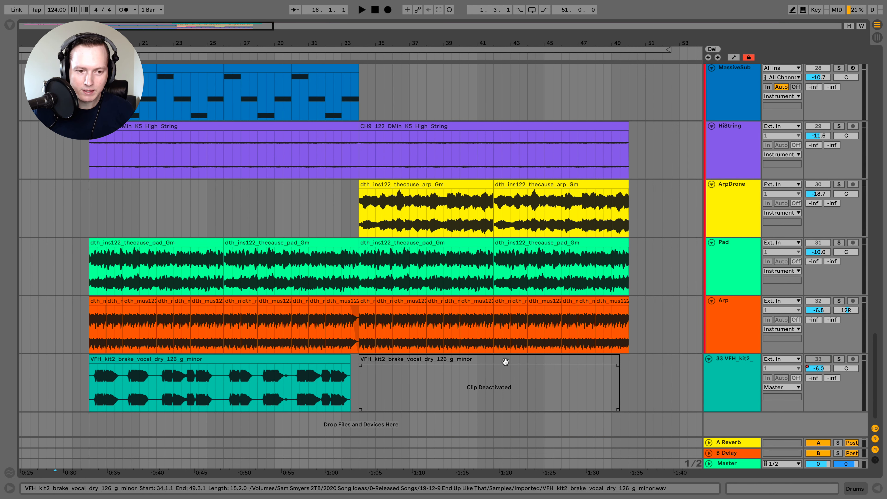
scroll(731, 365, "up", 15)
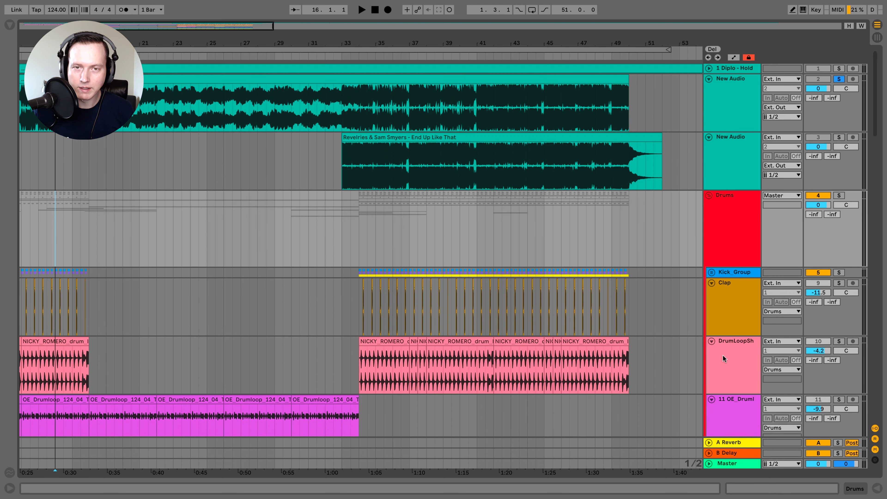
- Unsolo the first New Audio reference track and listen to the arrangement from bar 16 through the drop
left_click(838, 79)
key("space")
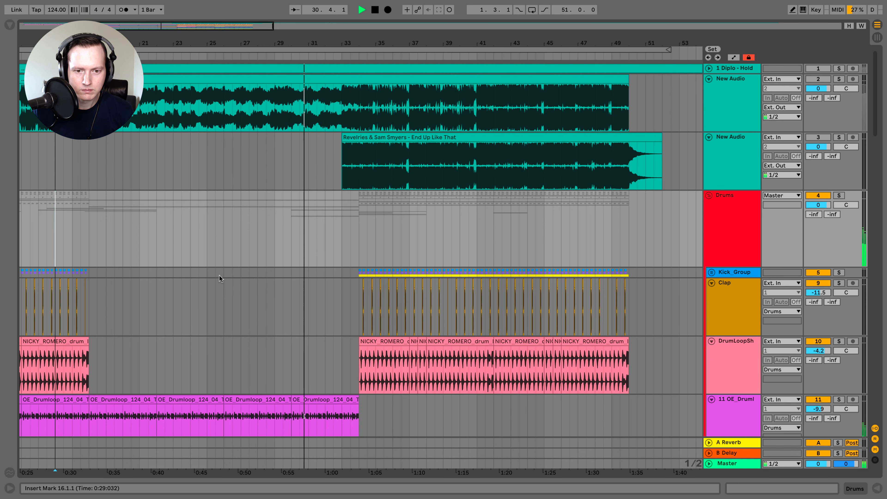
scroll(220, 276, "down", 3)
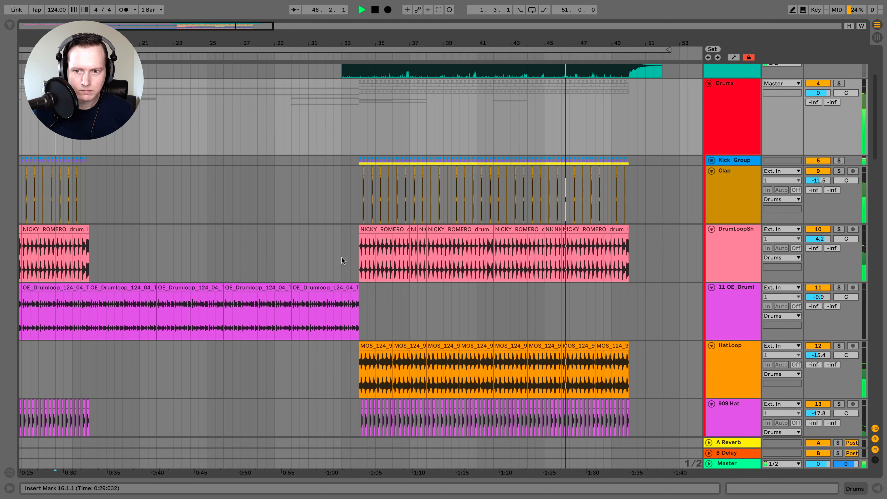
key("space")
scroll(342, 257, "up", 3)
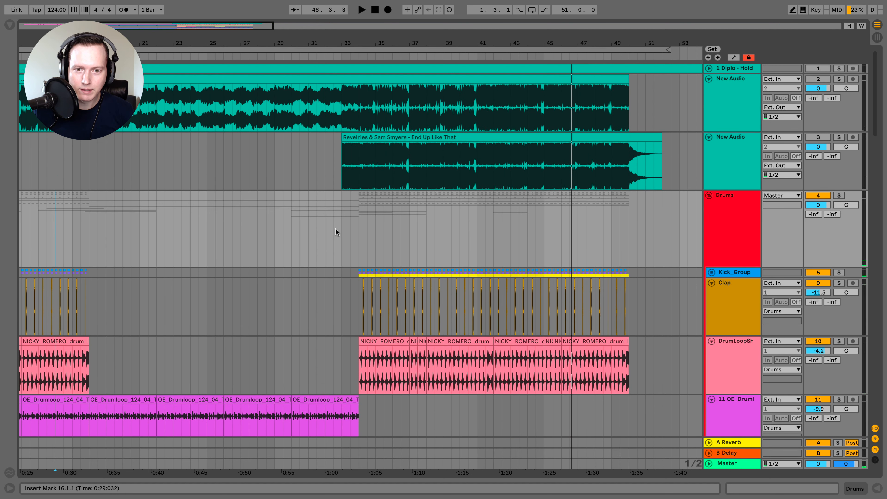
- Solo the first New Audio reference track and listen to the drop from bar 33 for comparison
left_click(342, 234)
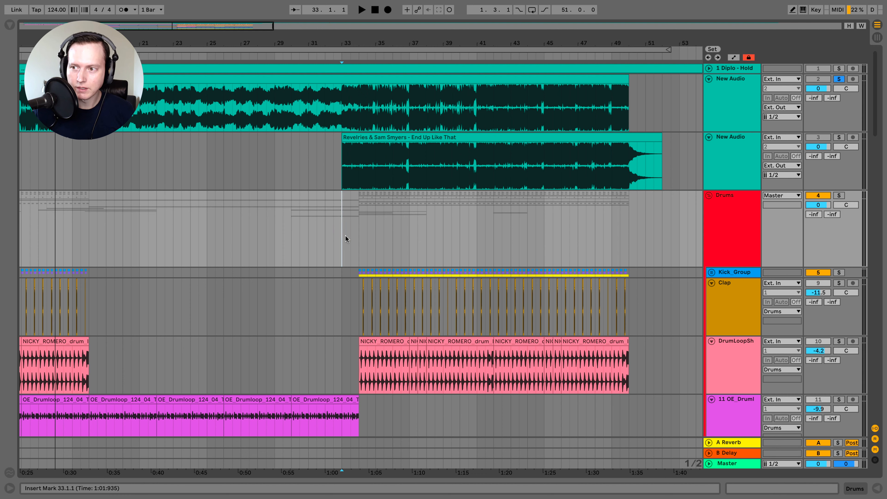
key("space")
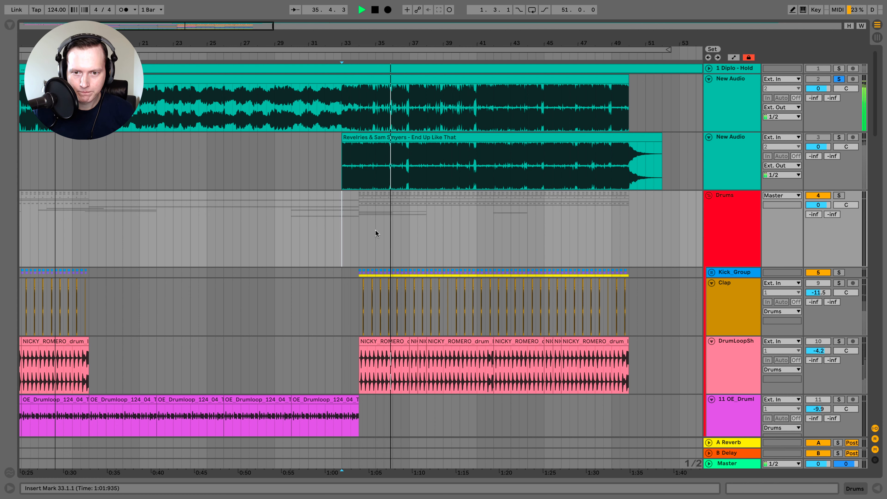
key("s")
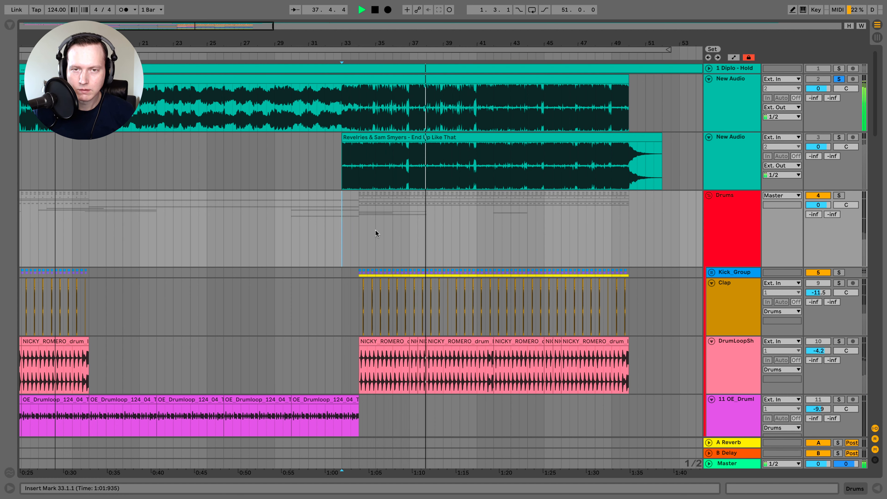
key("s")
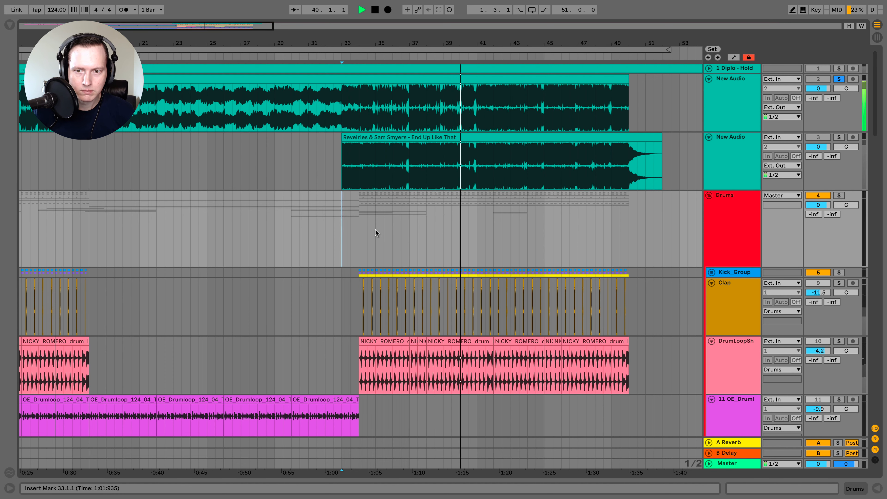
key("space")
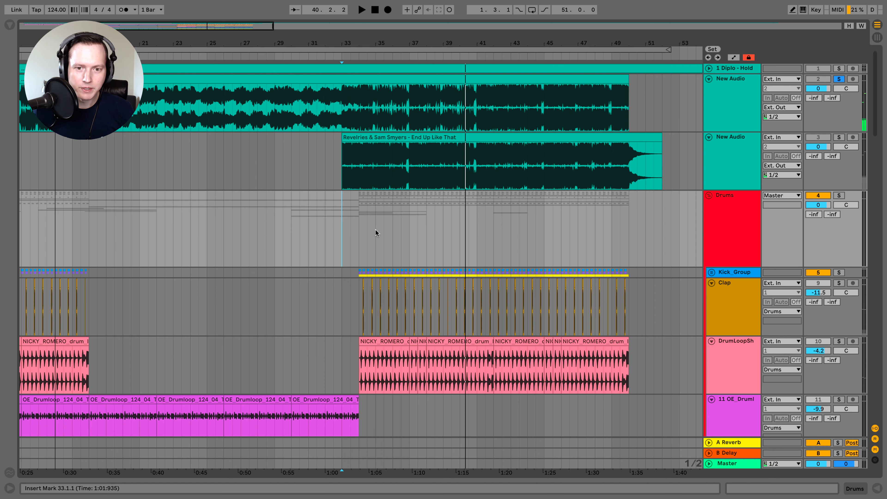
- Collapse the Drums group and the Instrument group into single overview lanes
scroll(376, 233, "down", 1)
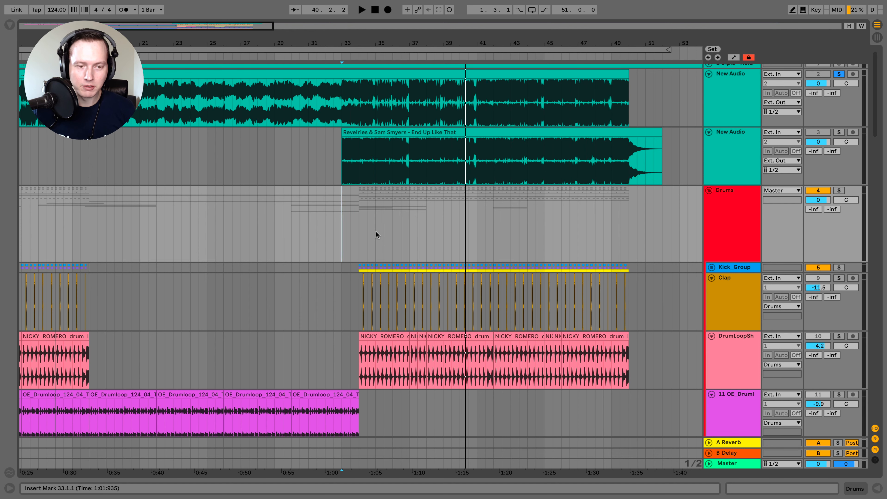
left_click(731, 202)
scroll(730, 204, "down", 2)
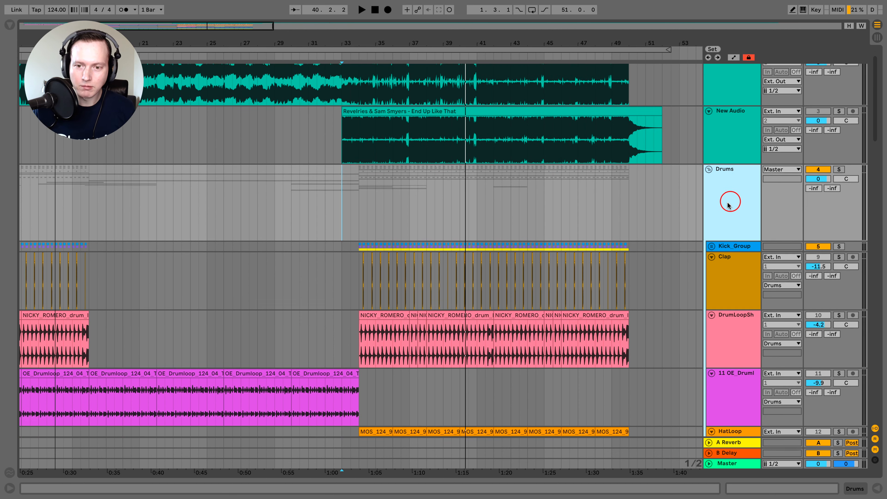
left_click(710, 170)
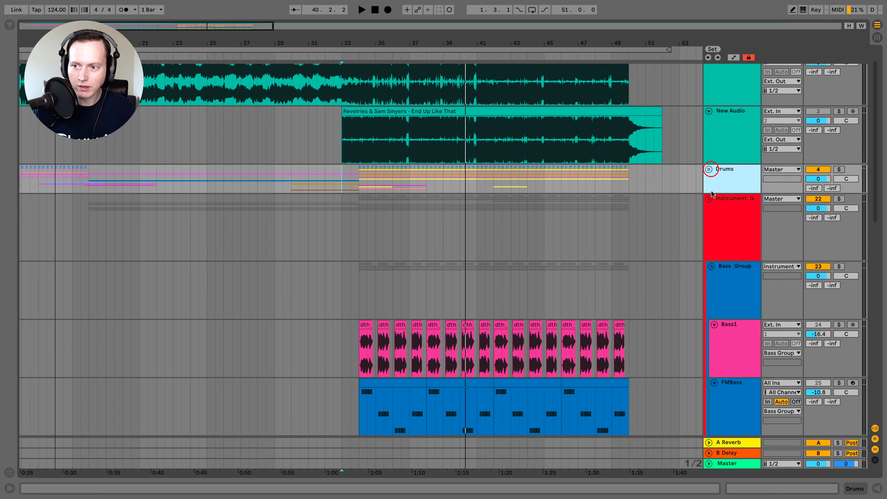
left_click(709, 199)
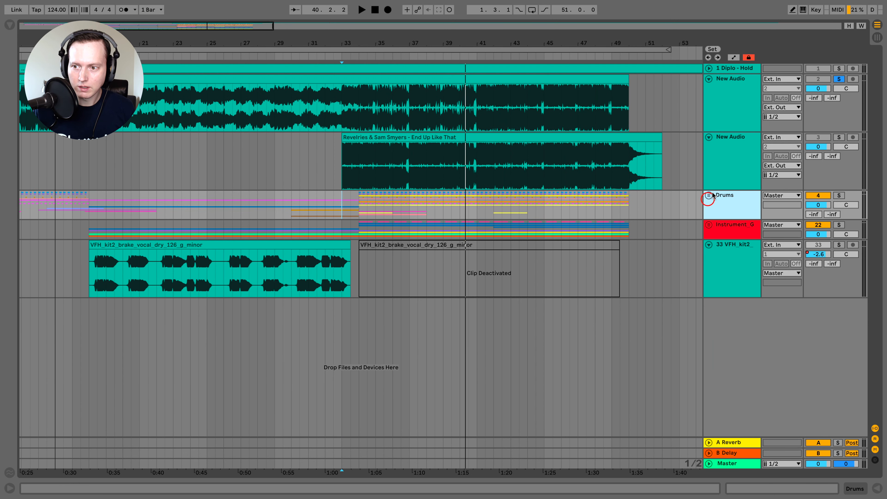
left_click(722, 228)
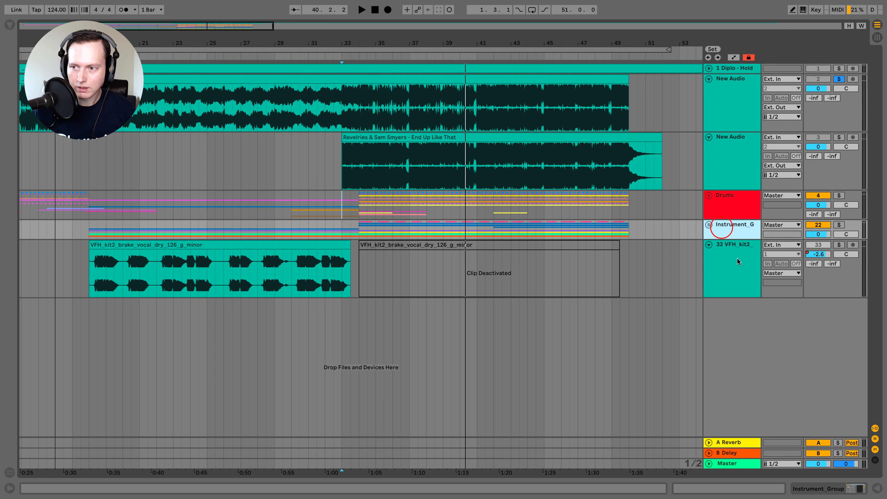
- Unsolo the first New Audio reference track and mute the VFH_kit2 vocal track
left_click(837, 80)
left_click(824, 245)
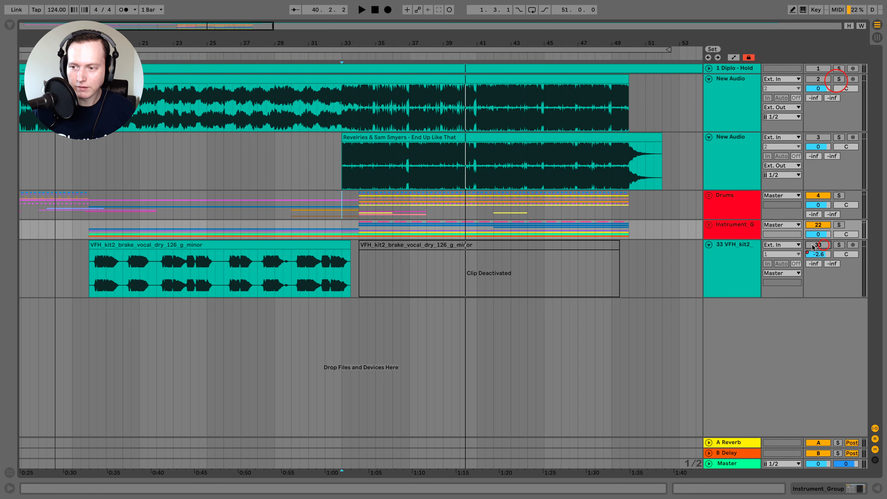
left_click(744, 257)
- Expand the Drums group and the Kick_Group inside it to examine the individual kick tracks across the arrangement
left_click(736, 217)
left_click(709, 195)
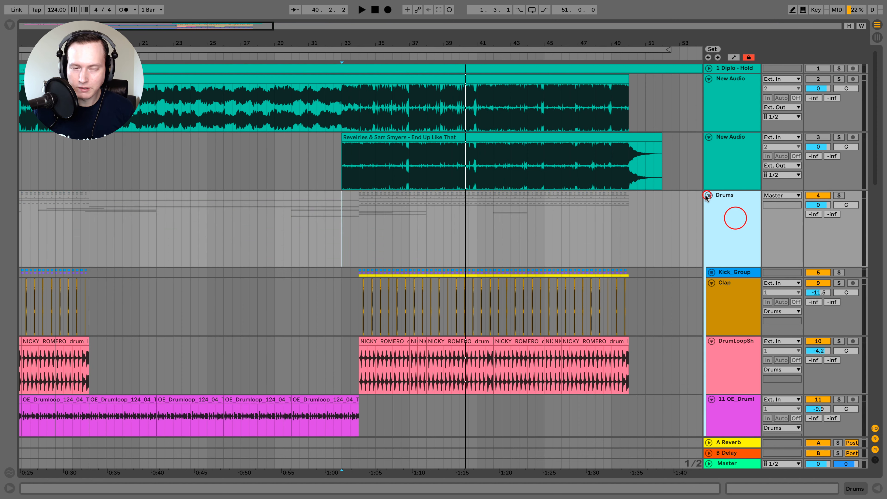
scroll(393, 207, "down", 5)
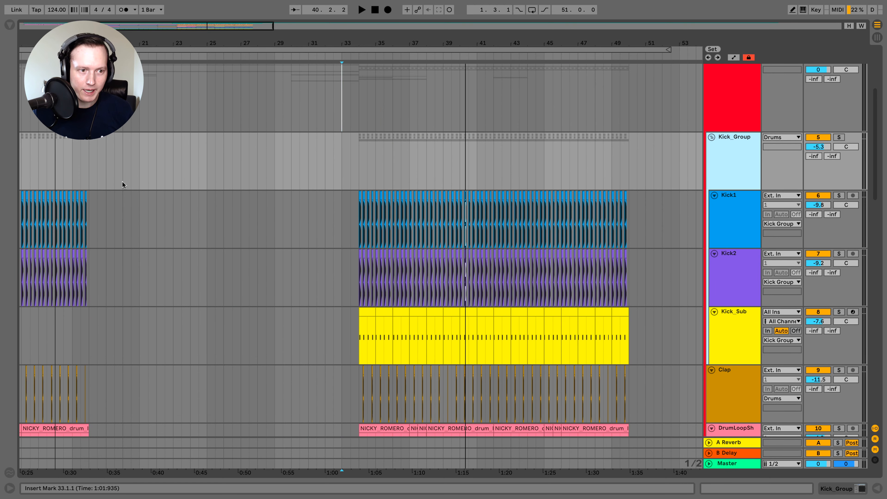
scroll(122, 181, "left", 5)
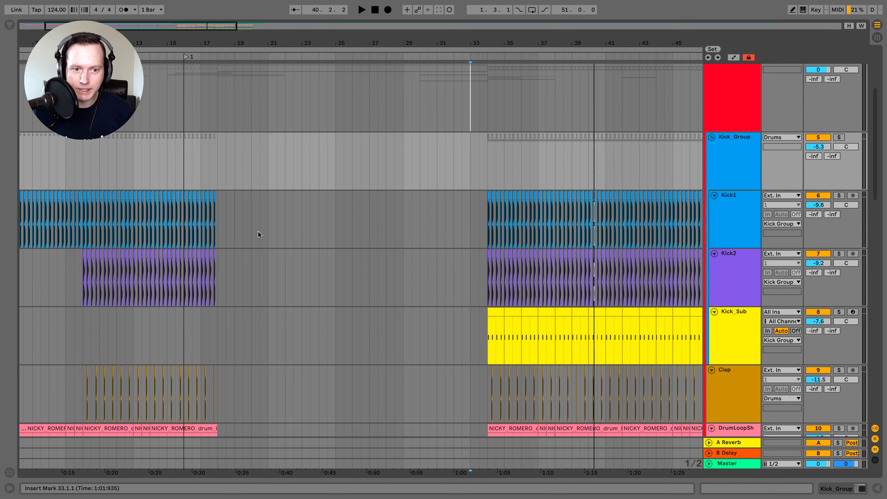
scroll(258, 232, "right", 3)
scroll(259, 234, "left", 1)
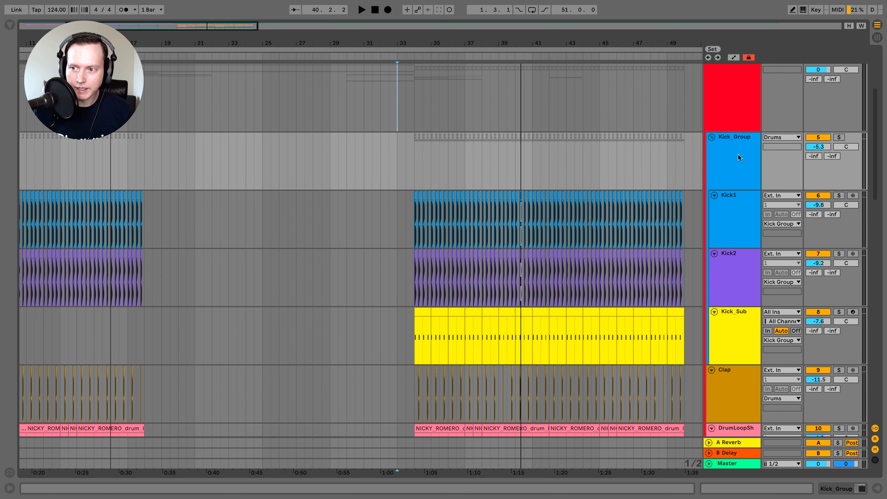
scroll(436, 183, "right", 2)
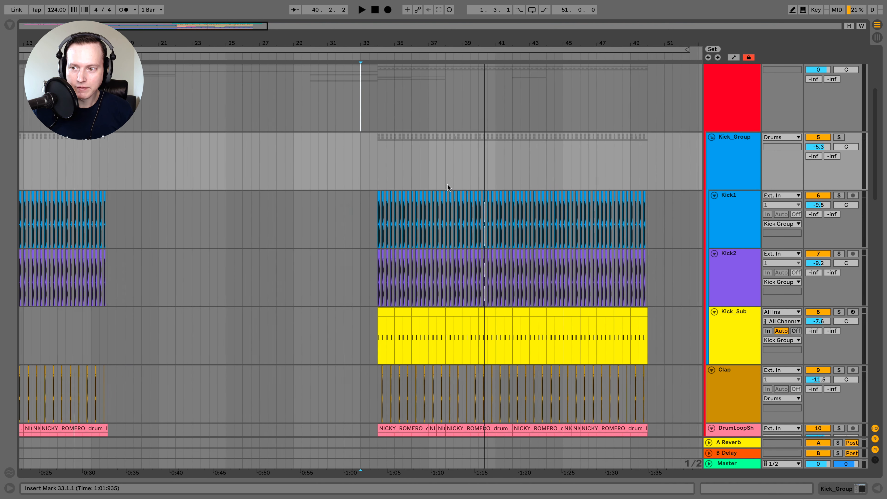
scroll(447, 188, "right", 3)
- Show the device chain of the Kick1 track and audition that track soloed from bar 34
left_click(284, 228)
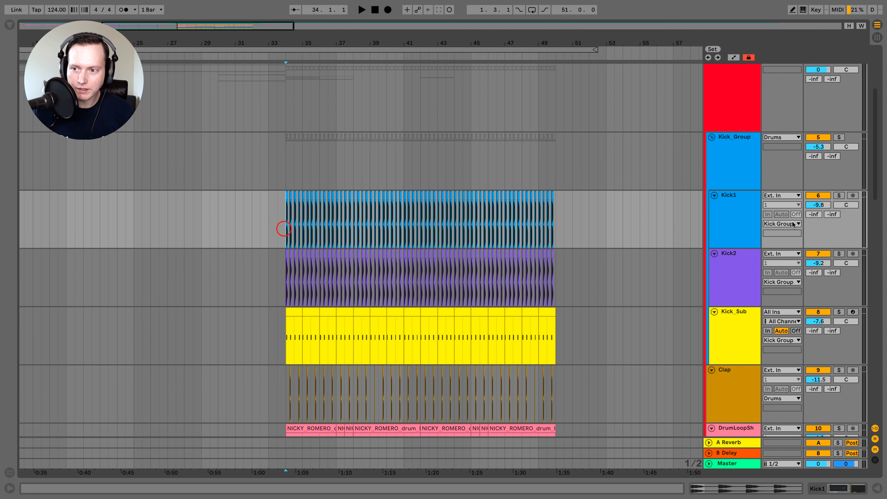
left_click(722, 212)
left_click(834, 488)
key("space")
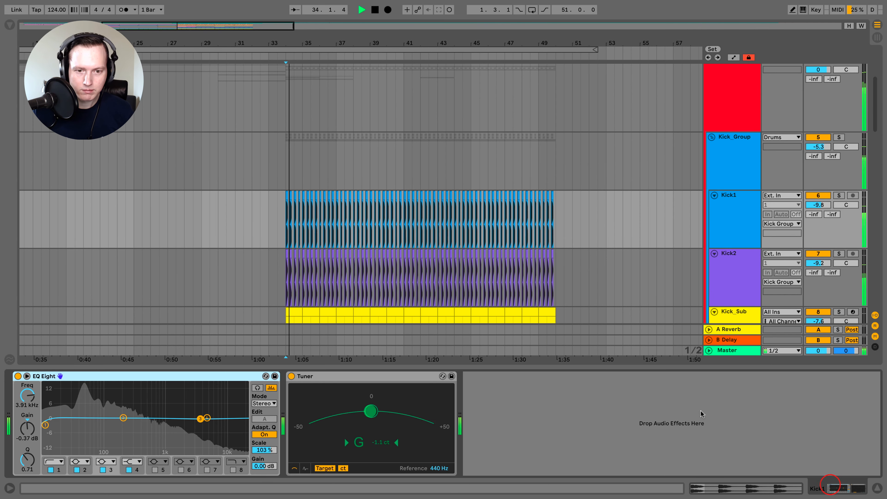
left_click(839, 196)
scroll(651, 227, "down", 2)
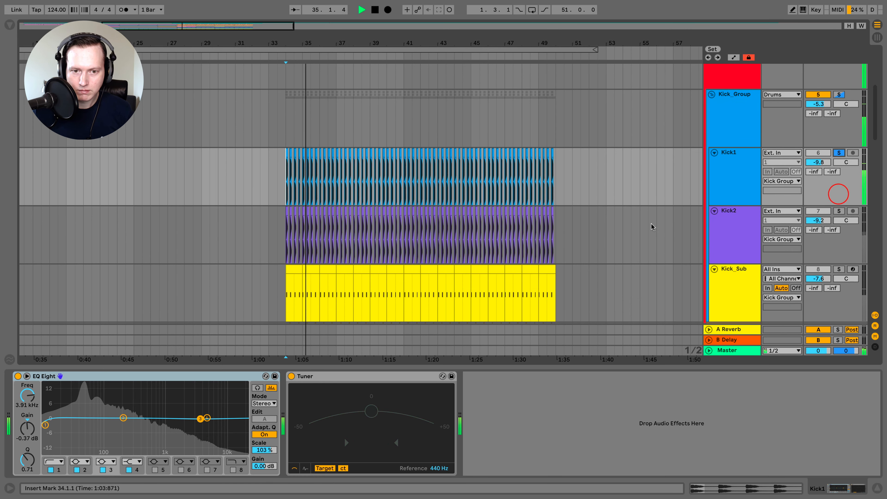
scroll(652, 224, "down", 1)
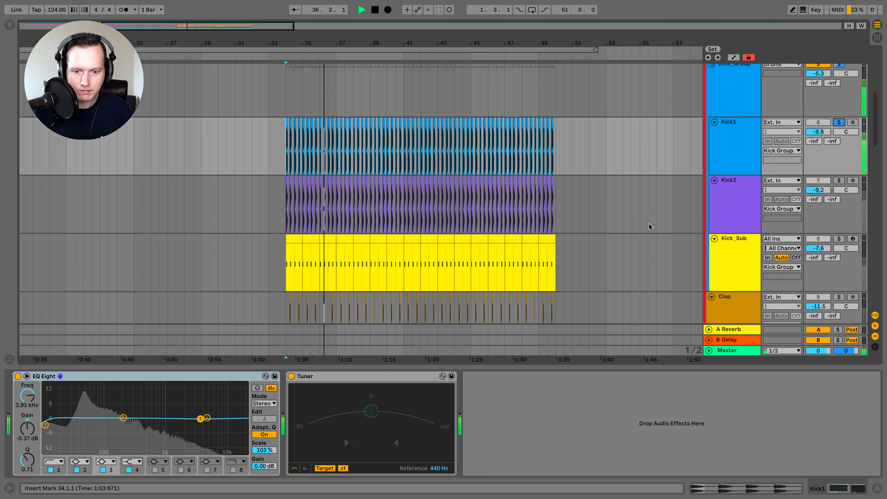
key("space")
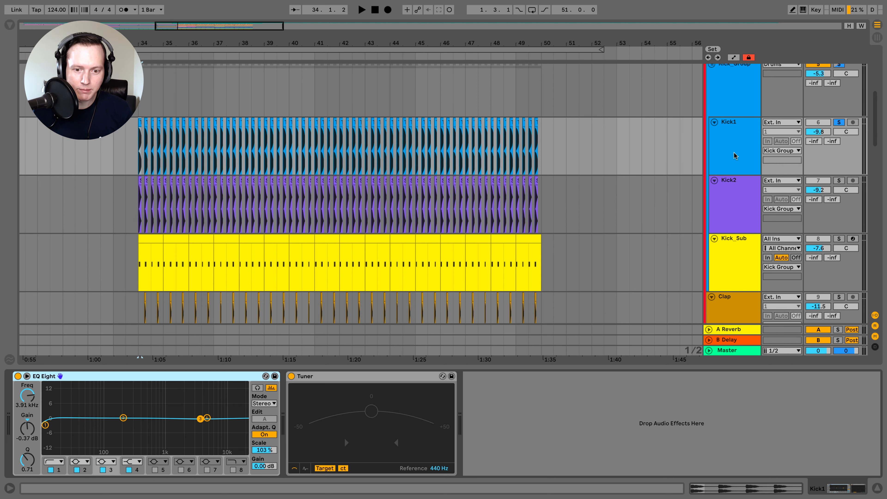
- Audition the Kick2 track soloed from bar 34 and open its Supercharger plug-in window
left_click(839, 180)
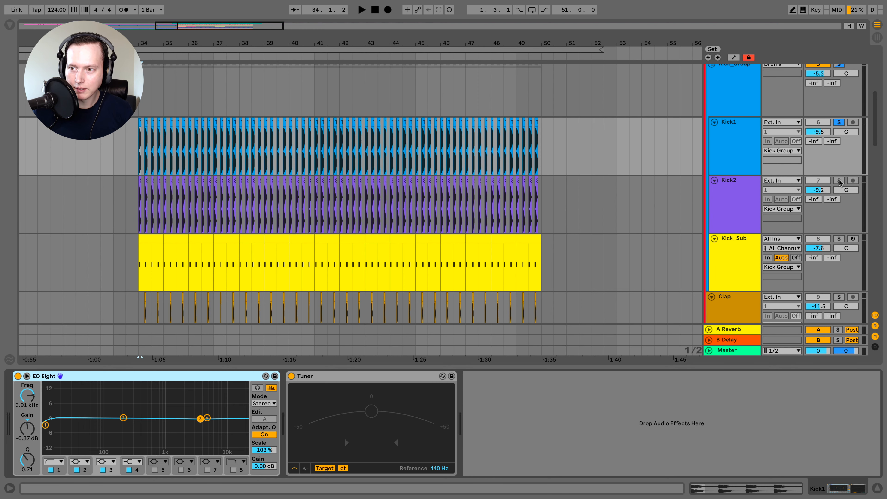
left_click(726, 203)
key("space")
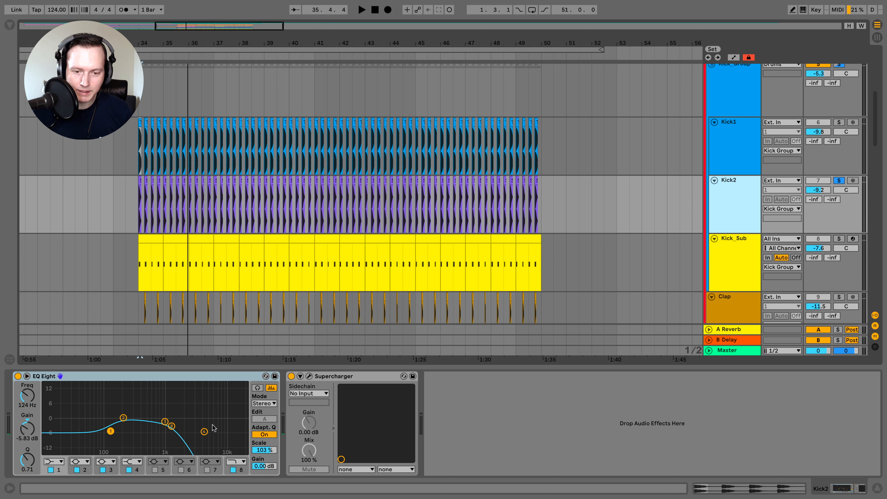
left_click(309, 378)
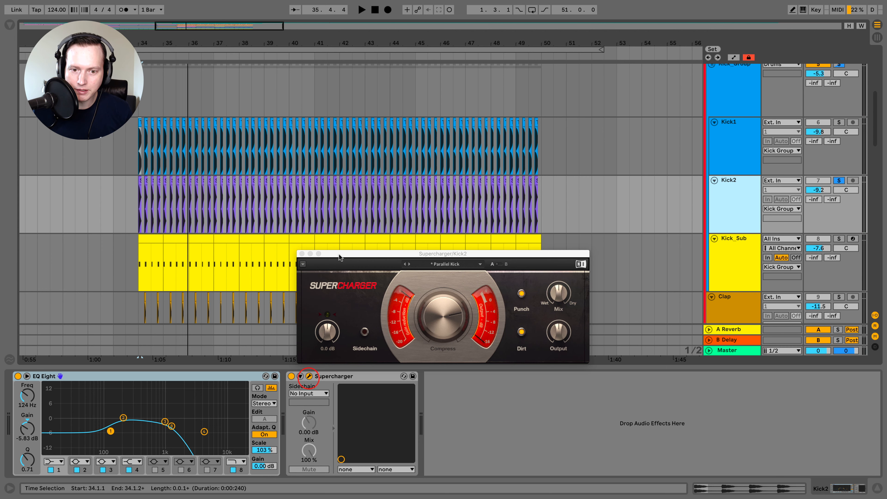
- Audition the soloed Kick2 track from bar 34, comparing its sound with the Supercharger plug-in switched off and on
left_click_drag(355, 257, 293, 188)
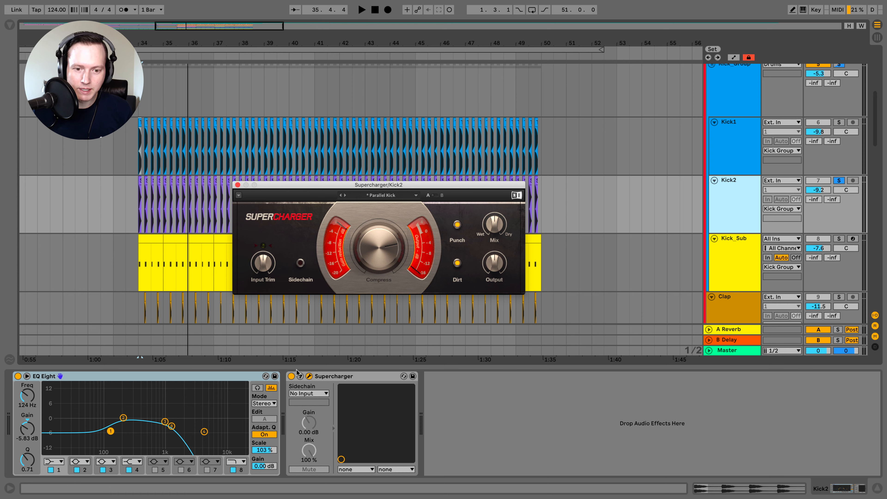
key("space")
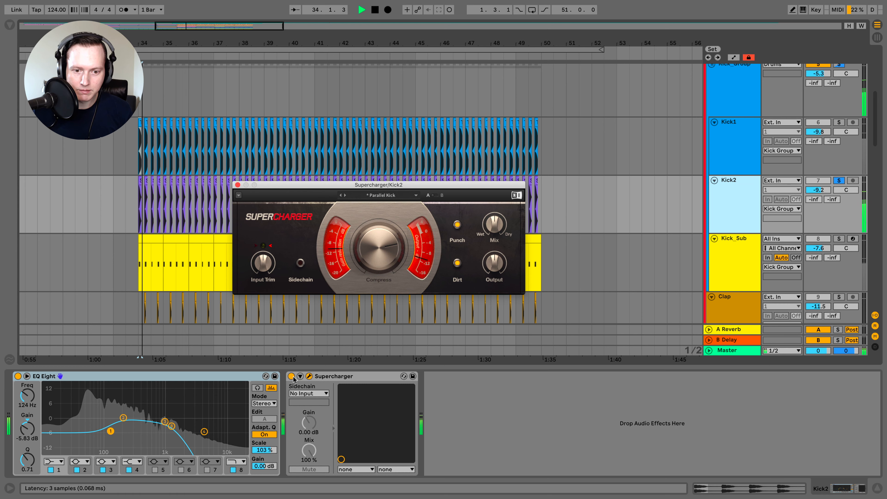
left_click(291, 376)
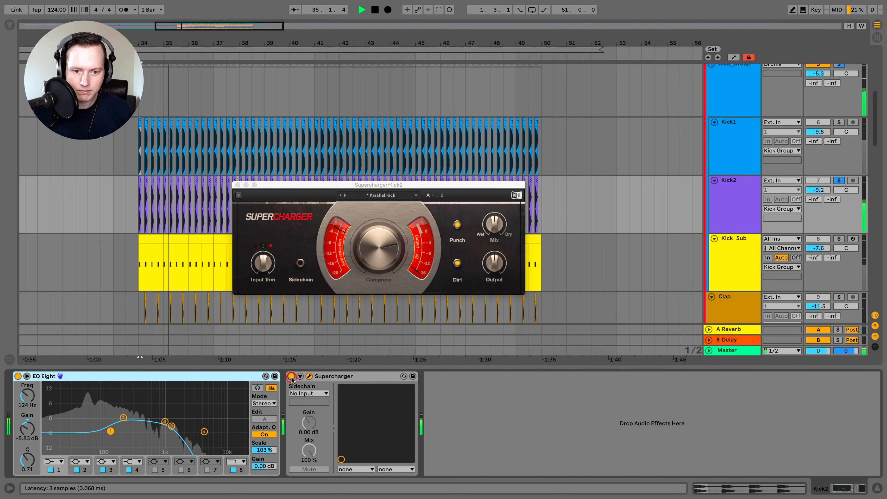
left_click(291, 376)
- Solo Kick_Sub in place of Kick2, close the Supercharger window and examine the notes in Kick_Sub's first MIDI clip
left_click(736, 247)
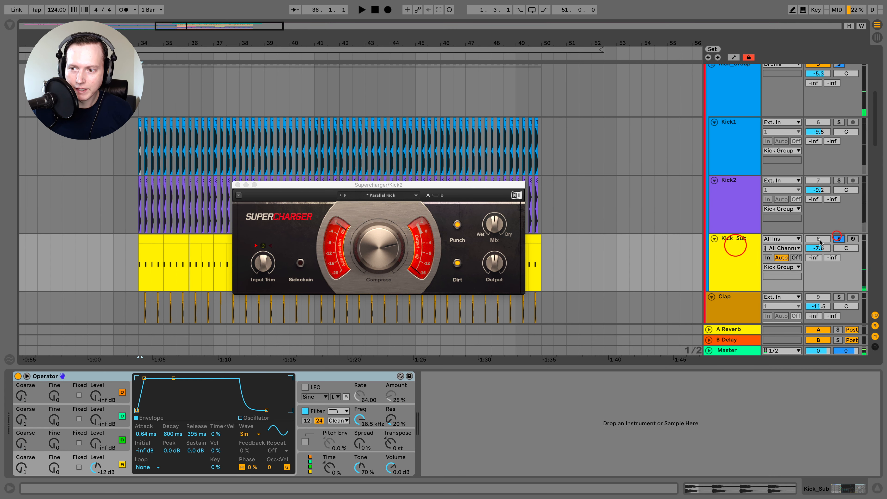
left_click(237, 184)
scroll(219, 203, "down", 2)
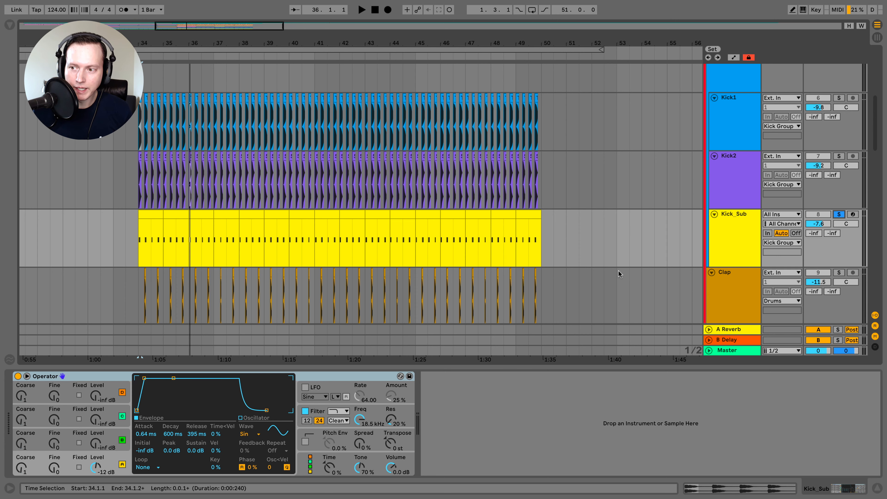
double_click(153, 214)
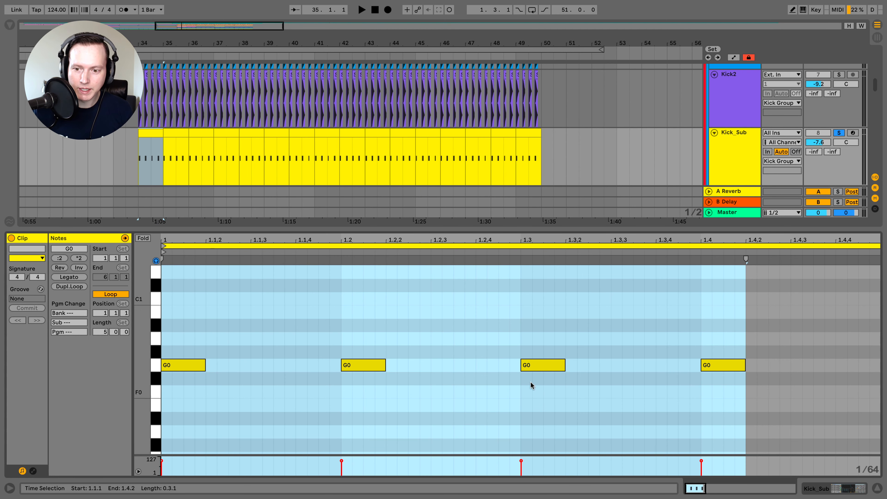
left_click(878, 490)
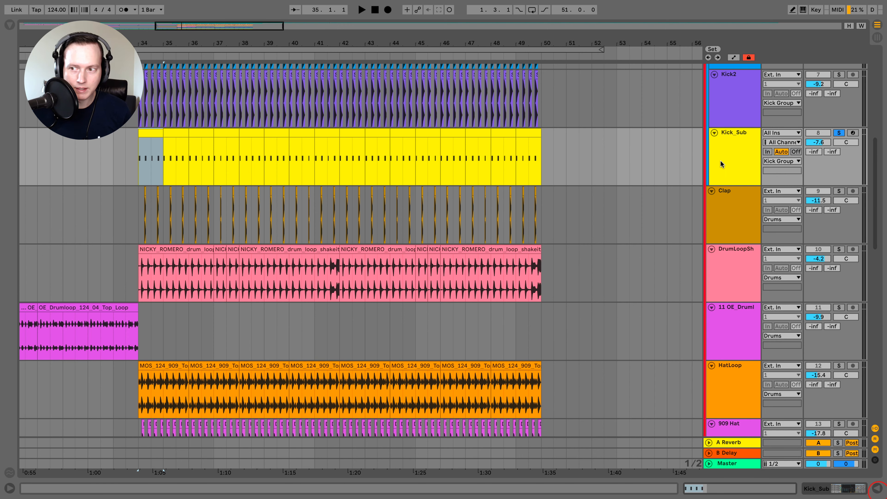
- Audition the soloed Kick_Sub track from bar 34 with its Operator device shown
key("space")
left_click(848, 489)
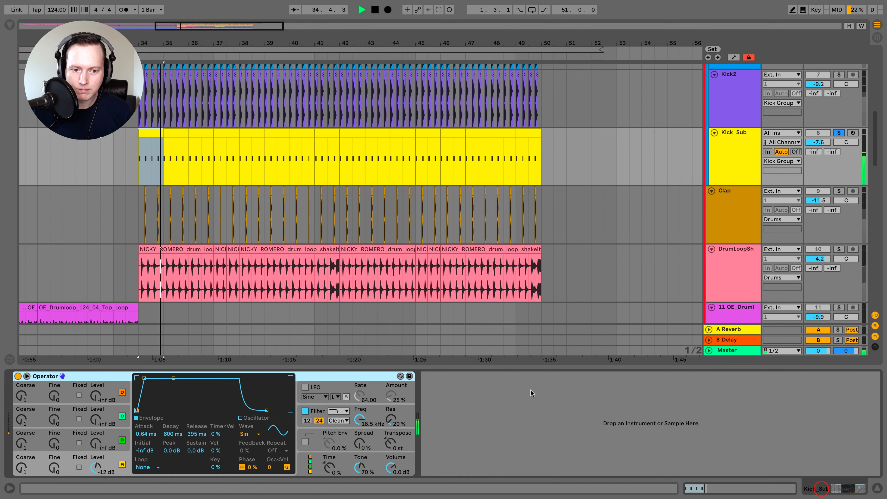
scroll(296, 183, "up", 1)
scroll(298, 184, "up", 3)
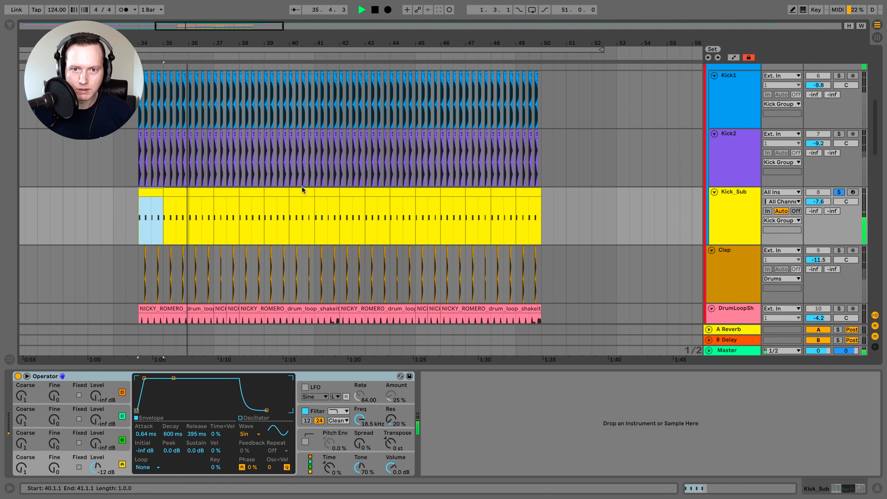
- Solo Kick2 and Kick1 alongside Kick_Sub during playback and listen to the three kick layers together
left_click(840, 136)
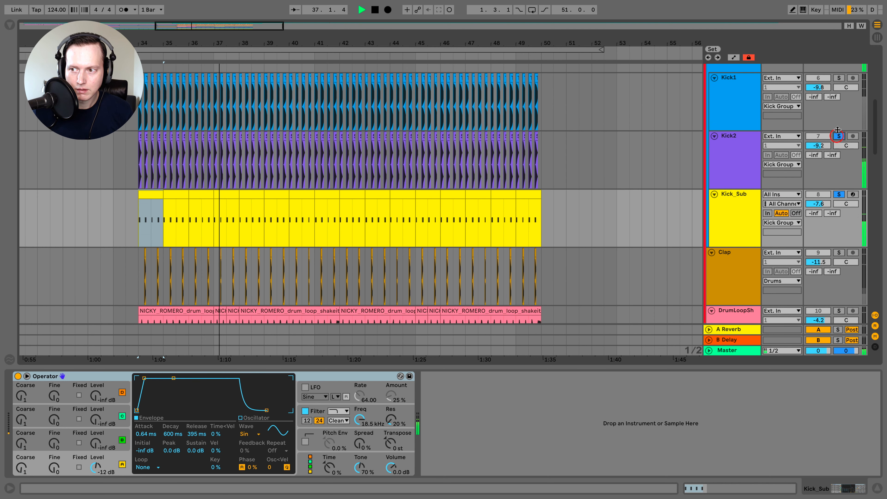
left_click(839, 78)
scroll(837, 84, "up", 3)
scroll(833, 94, "down", 2)
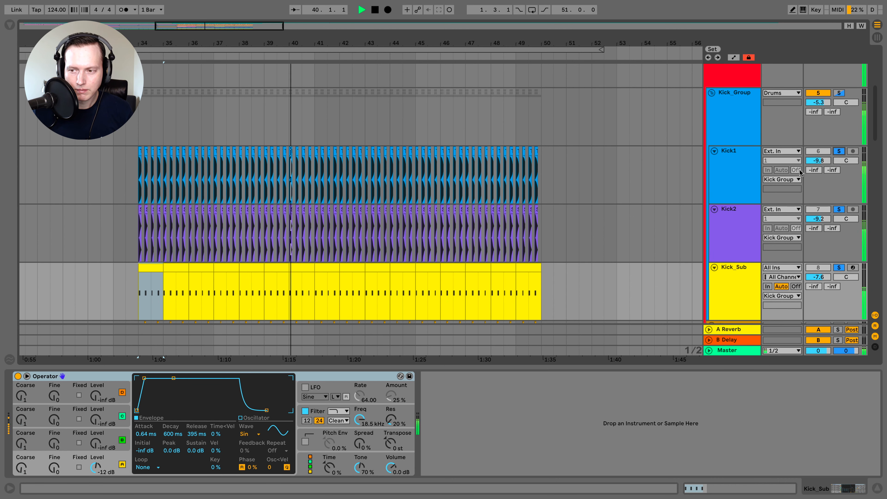
key("space")
- Clear the solos on Kick1, Kick2 and Kick_Sub
scroll(748, 167, "down", 4)
scroll(744, 116, "up", 1)
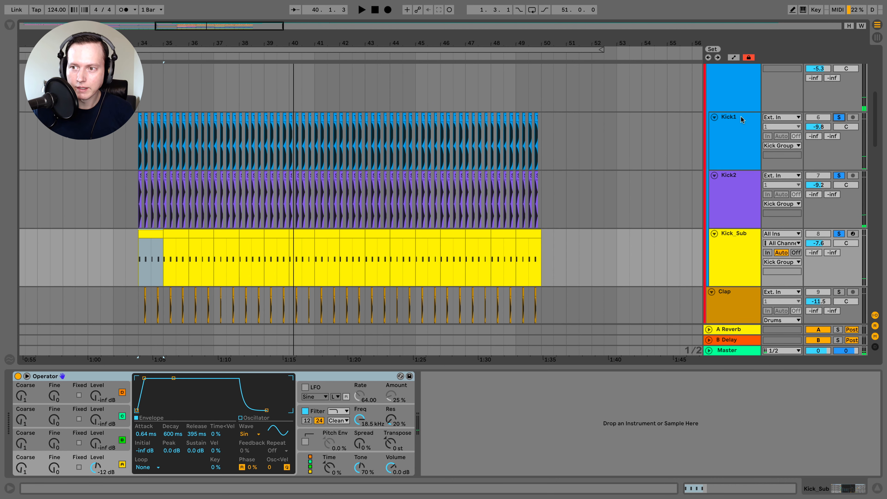
left_click(839, 117)
scroll(835, 116, "up", 2)
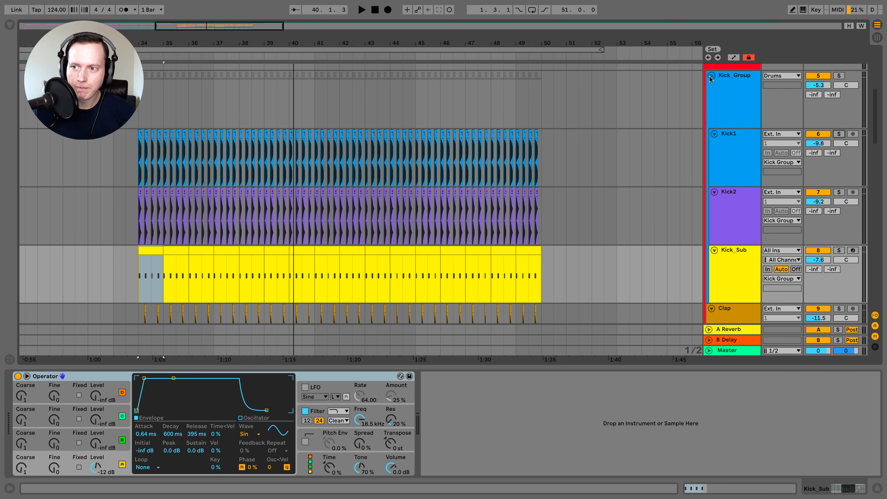
- Show the Kick_Group's device chain, switch on its VC 160 compressor and open the plug-in window over the arrangement
left_click(709, 75)
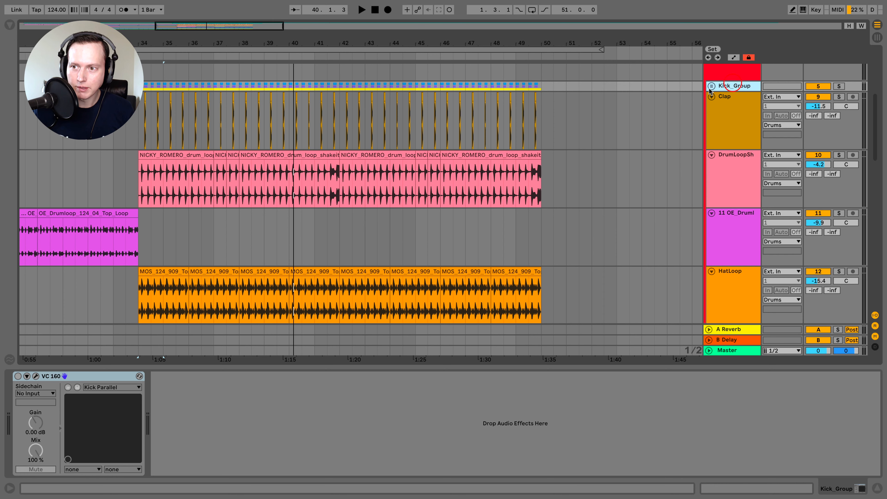
left_click(712, 86)
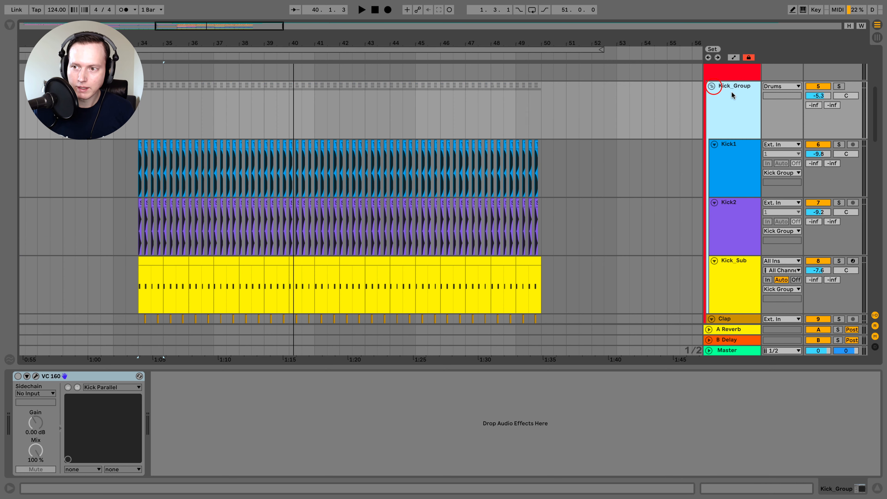
left_click(18, 377)
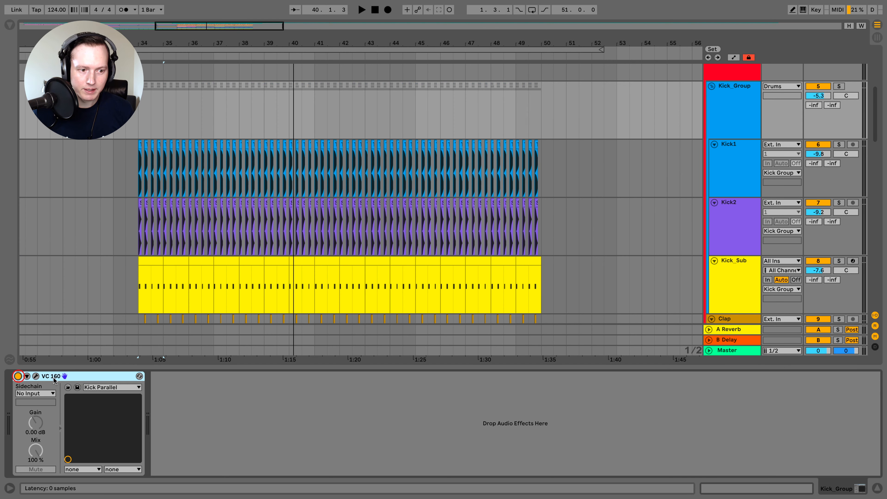
left_click(36, 376)
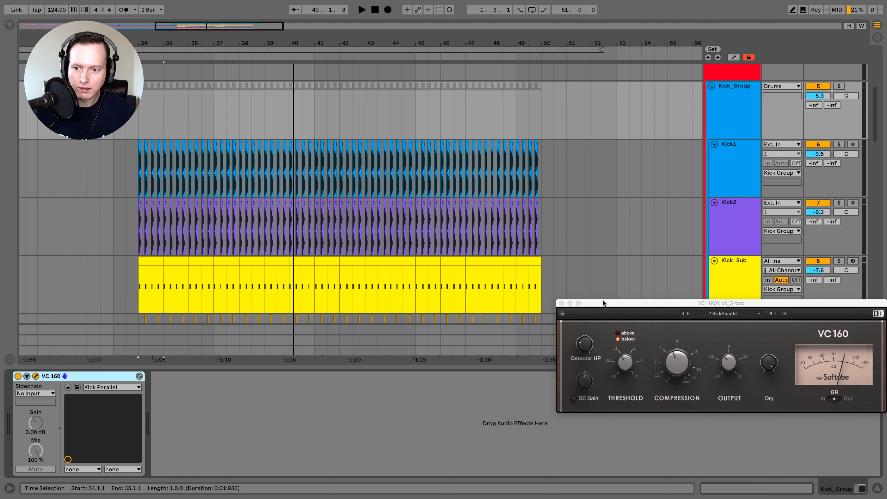
left_click_drag(603, 303, 396, 121)
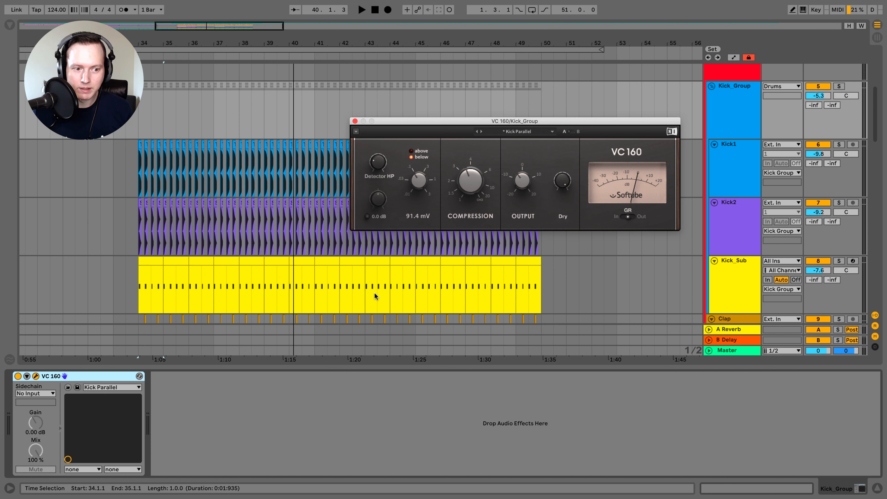
- Audition the Kick_Group soloed from bar 34, comparing the VC 160 off and on, and close its plug-in window
key("space")
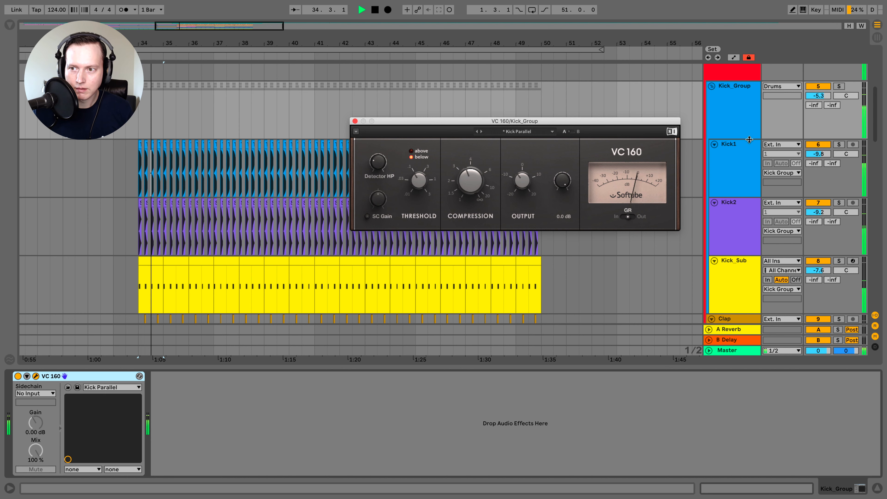
left_click(840, 87)
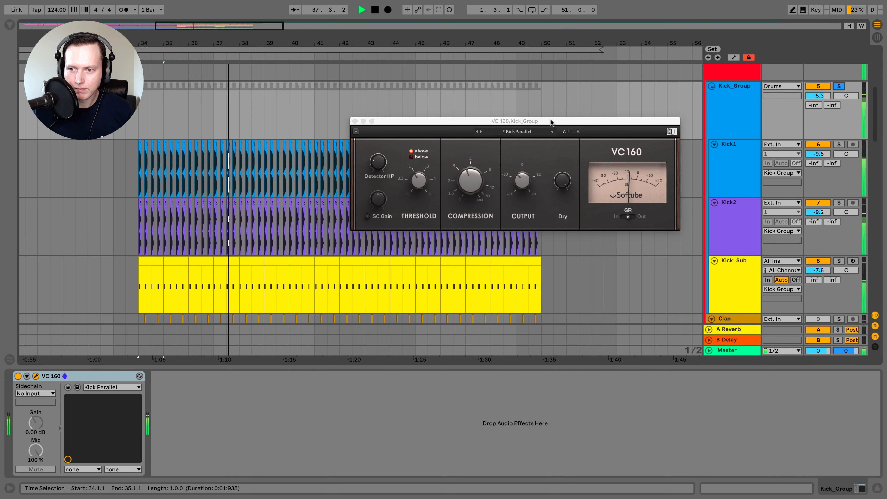
left_click(18, 377)
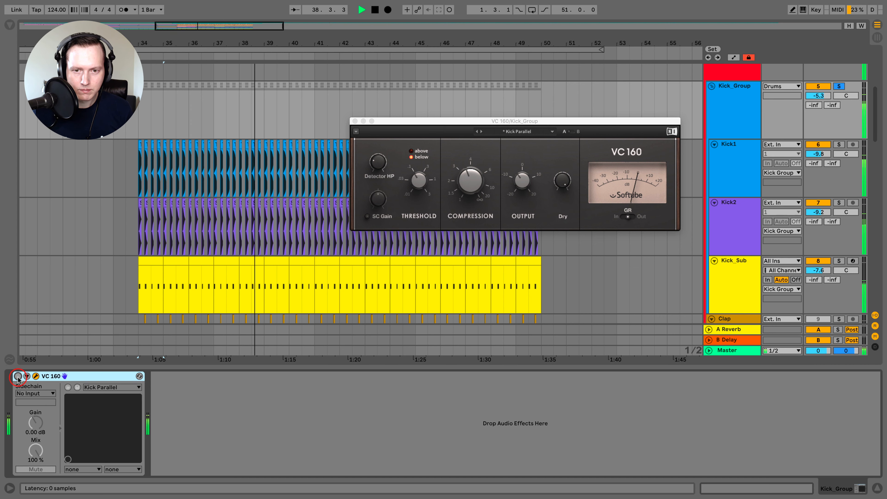
left_click(18, 378)
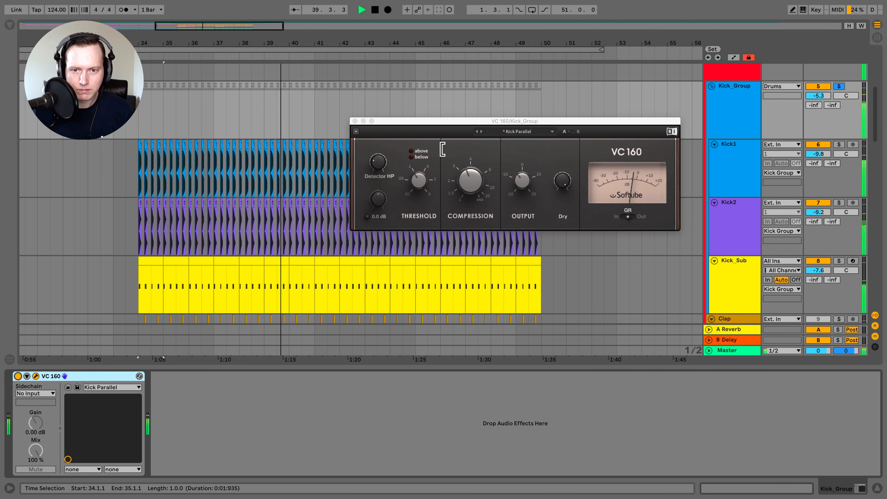
key("space")
left_click(354, 121)
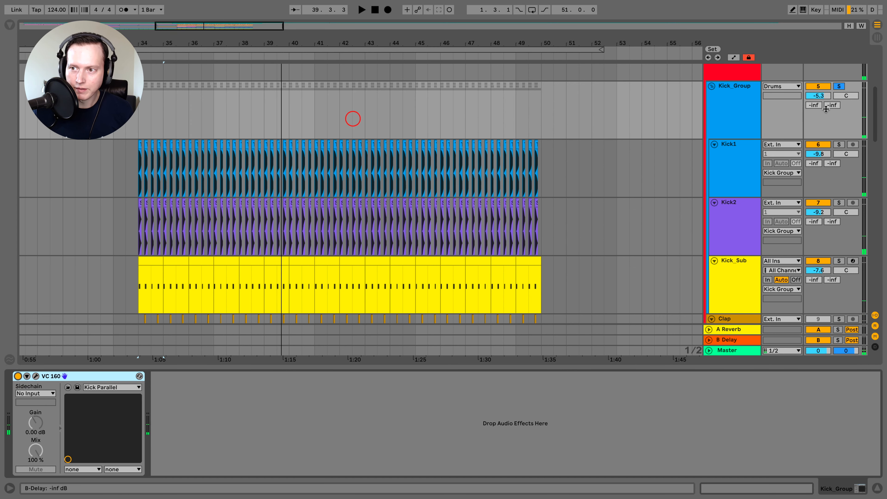
- Unsolo and collapse the Kick_Group, and show the Clap track's device chain
left_click(839, 86)
left_click(709, 86)
left_click(717, 110)
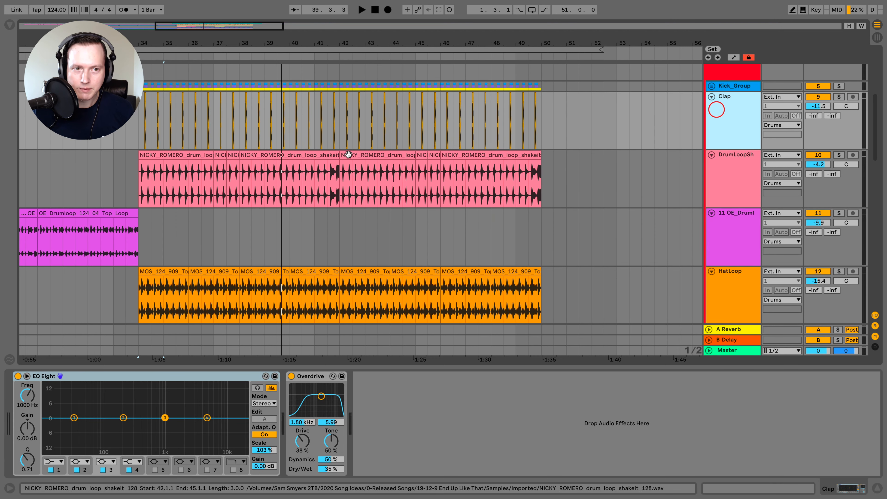
- Audition the Clap track soloed from bar 34, comparing its sound with the Overdrive effect off and on
scroll(214, 142, "left", 1)
left_click(747, 123)
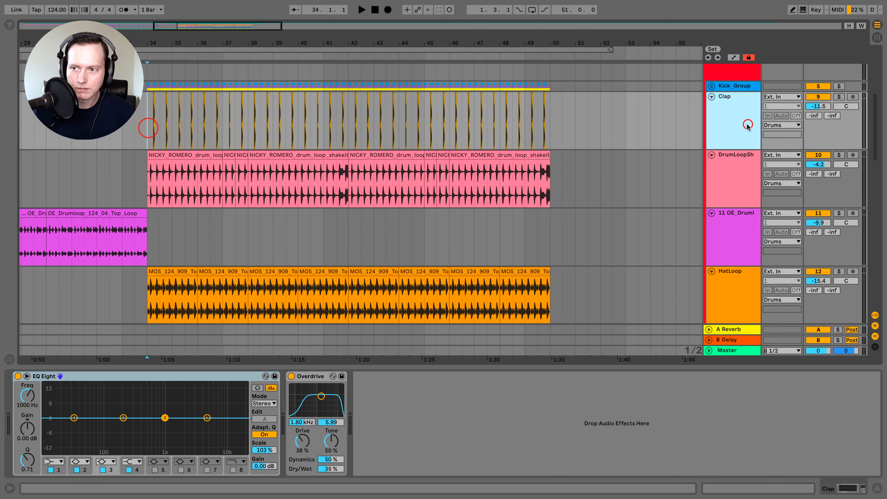
key("space")
left_click(839, 97)
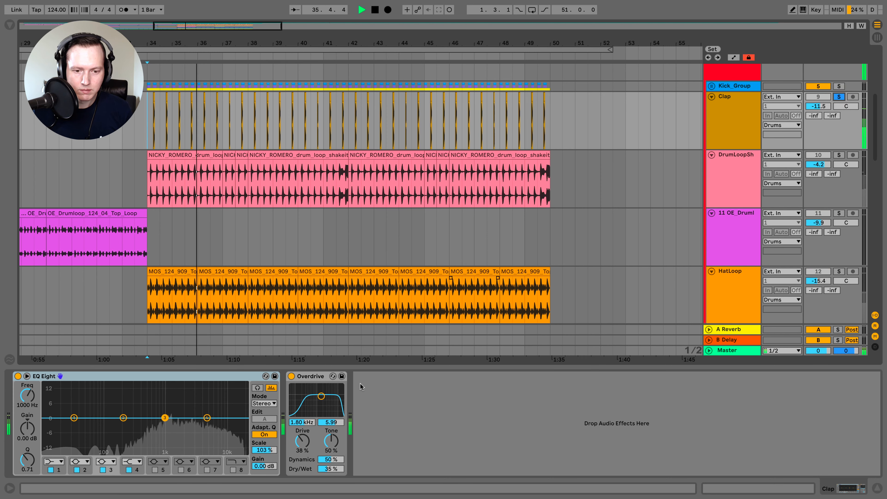
key("space")
key("space")
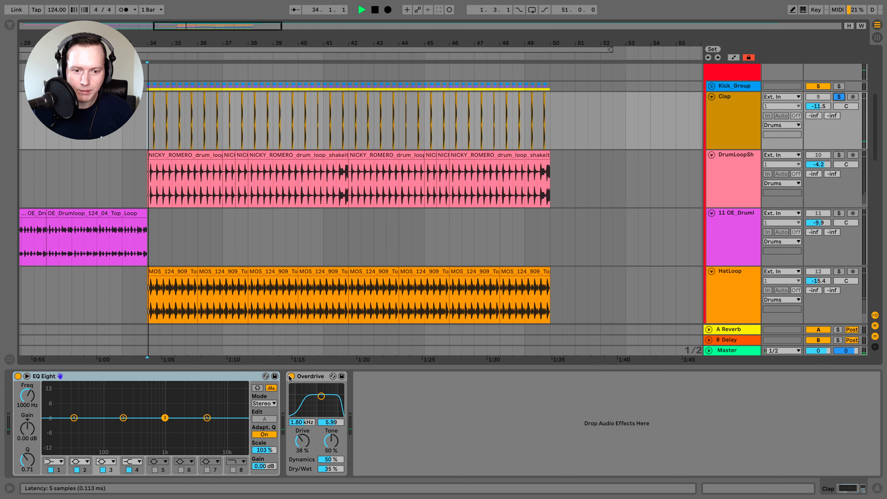
left_click(291, 376)
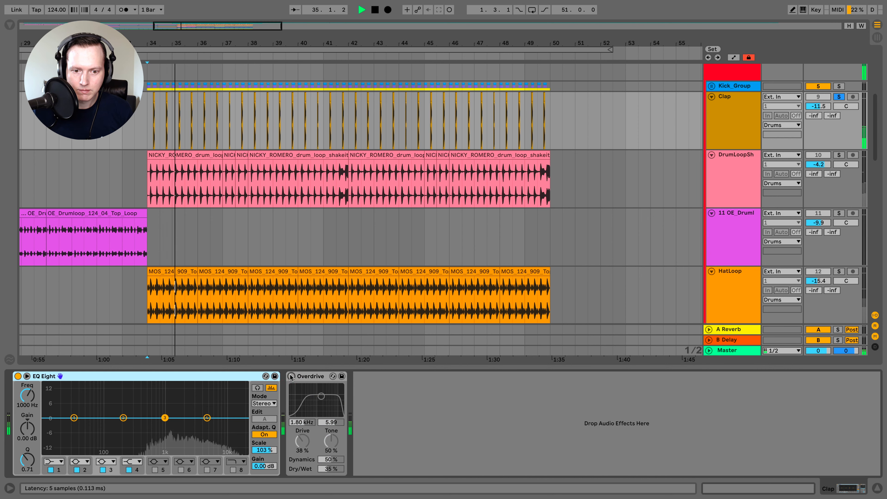
left_click(291, 376)
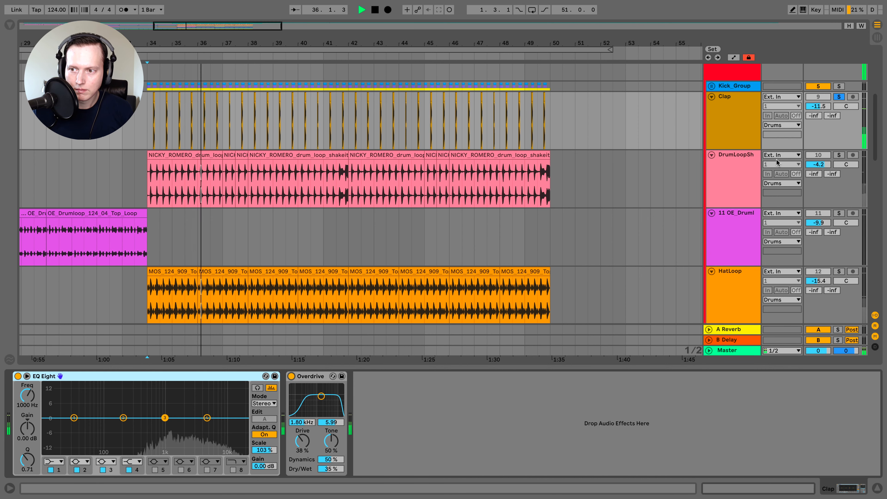
- Audition the DrumLoopShakeit track soloed from bar 34 with its EQ Eight and Utility devices shown
left_click(839, 155)
left_click(738, 165)
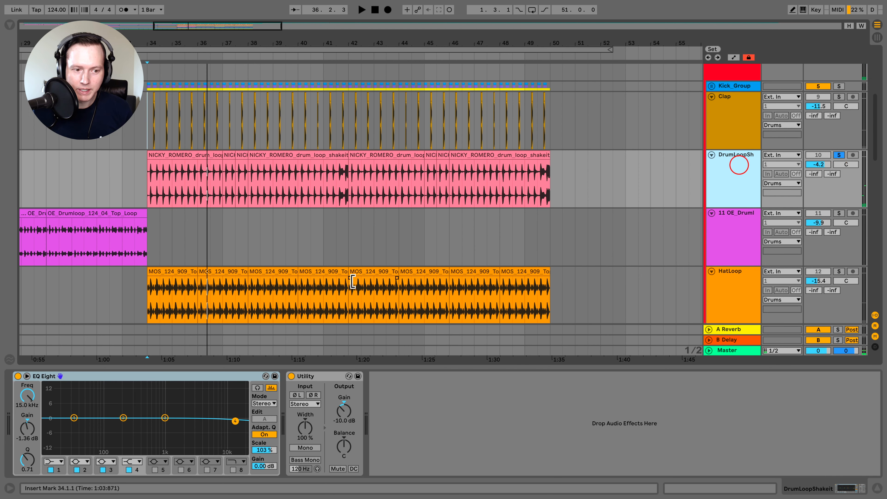
key("space")
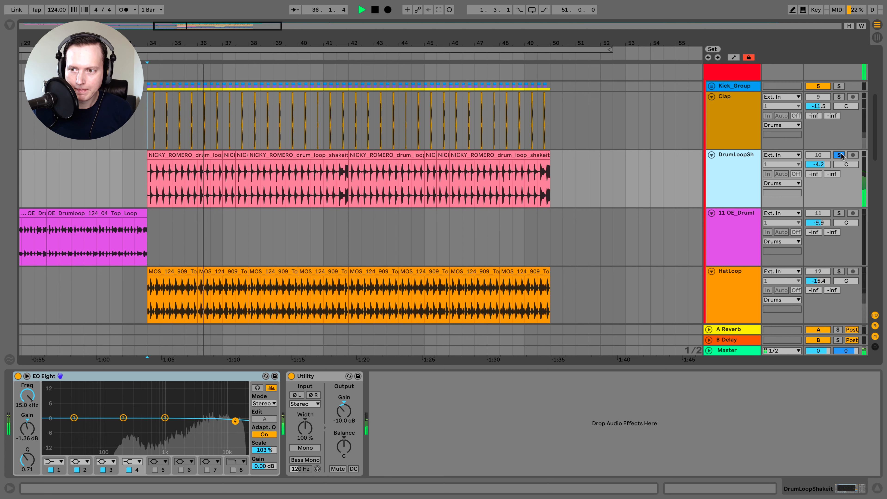
scroll(834, 161, "up", 1)
key("space")
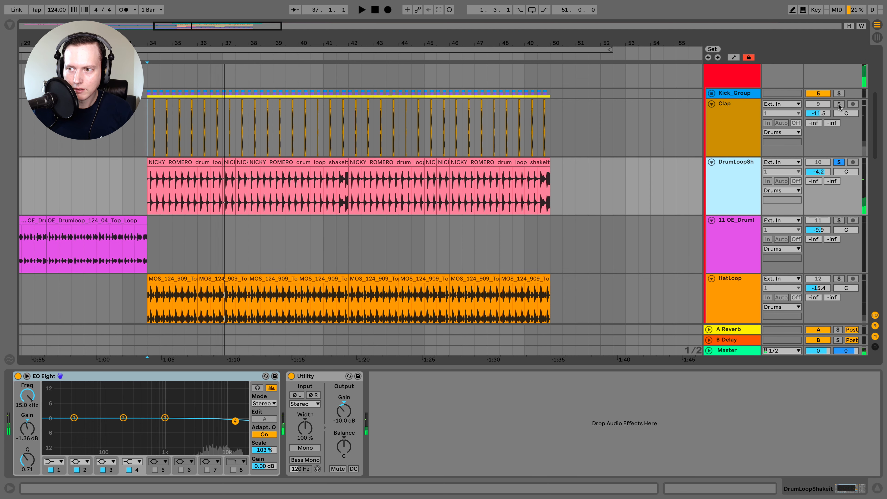
- Solo the Clap track and Kick_Group alongside the shaker drum loop and audition them together from bar 34
left_click(839, 103, "ctrl")
key("space")
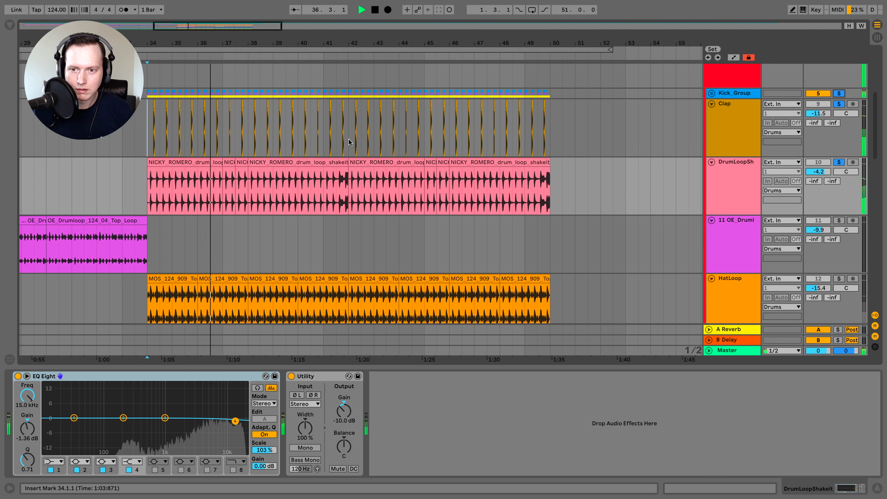
key("space")
- Audition the OE_Drumloop_124_04_Top_Loop track on its own from about bar 16, with its device chain shown
scroll(513, 171, "down", 5)
scroll(517, 173, "right", 2)
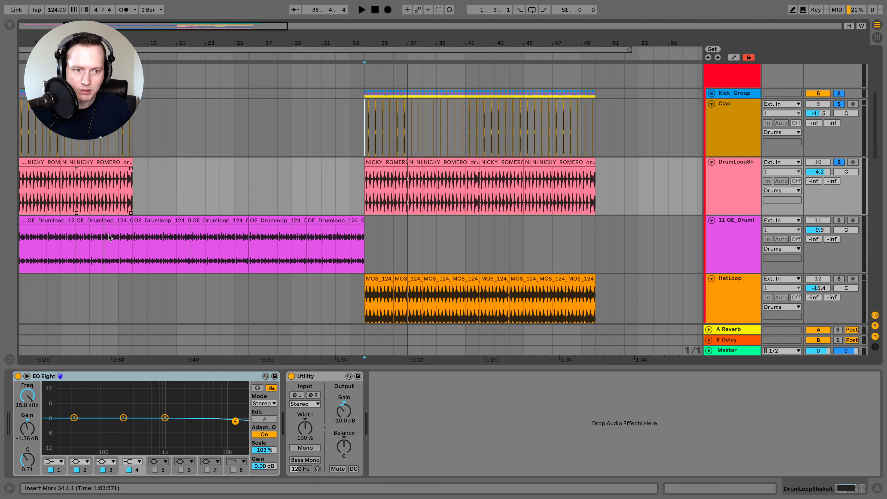
left_click(105, 251)
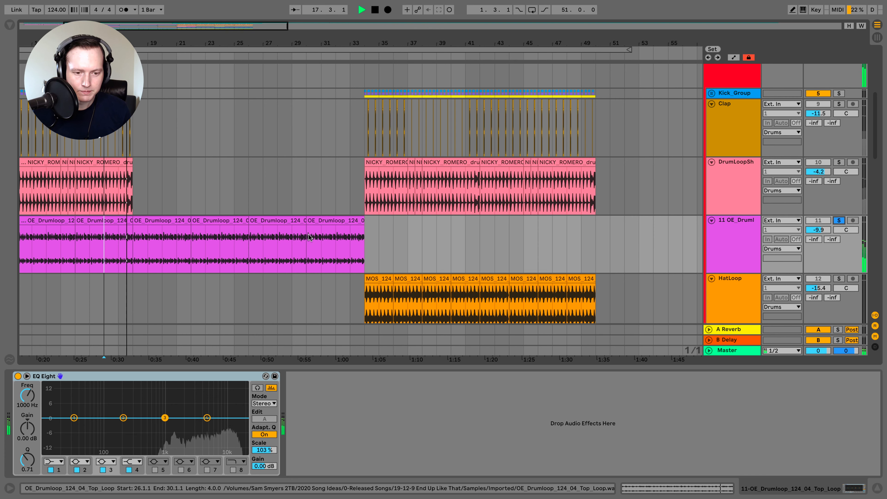
- Finish auditioning the OE_Drumloop_124_04_Top_Loop track by stopping playback and removing its solo
left_click(734, 229)
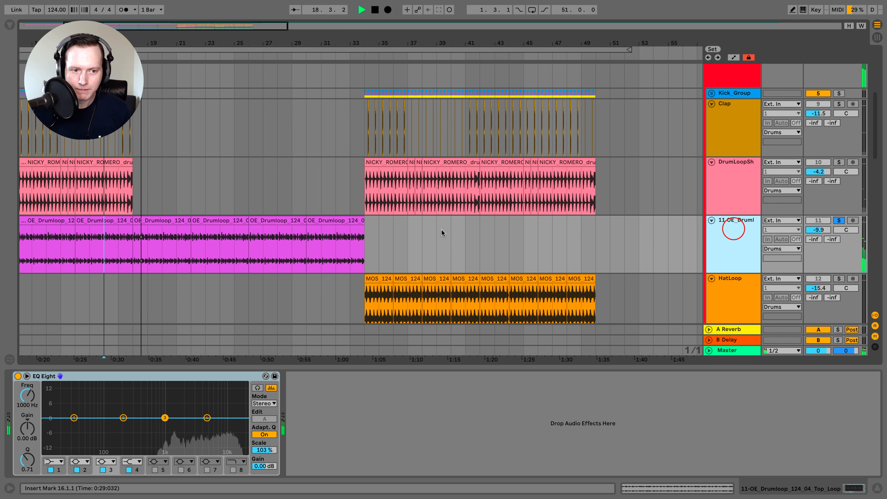
key("space")
scroll(421, 231, "down", 1)
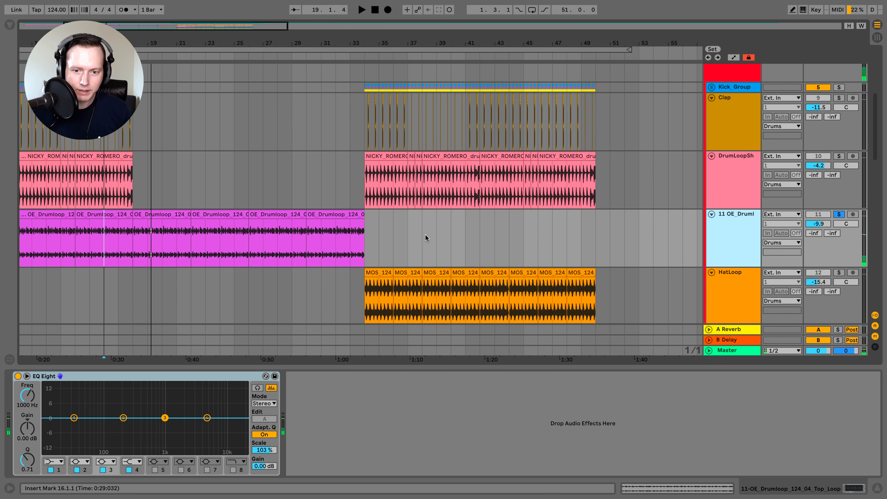
scroll(423, 234, "right", 3)
scroll(427, 238, "left", 1)
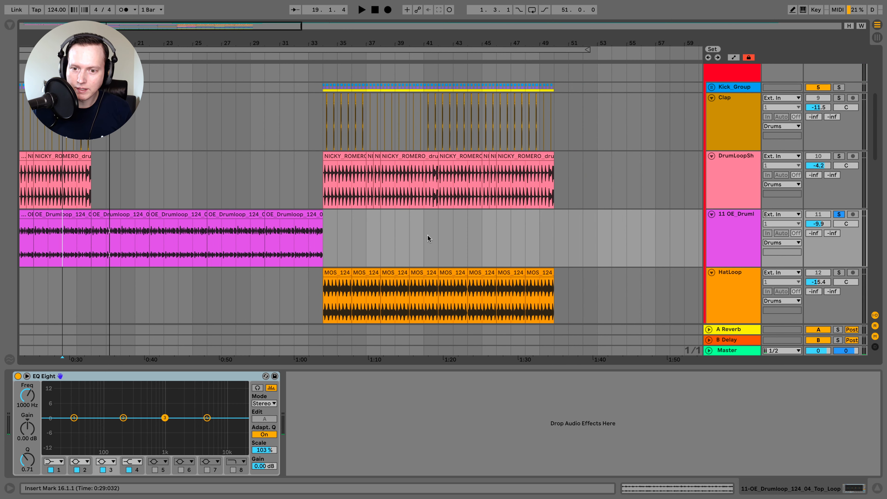
left_click(842, 215)
- Audition the HatLoop track soloed from bar 34 with its EQ Eight device shown
scroll(840, 216, "down", 3)
left_click(731, 250)
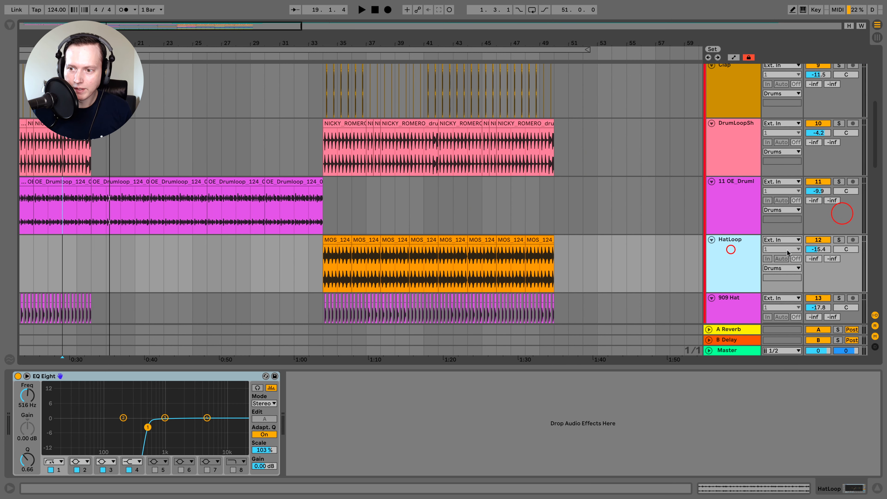
left_click(839, 240)
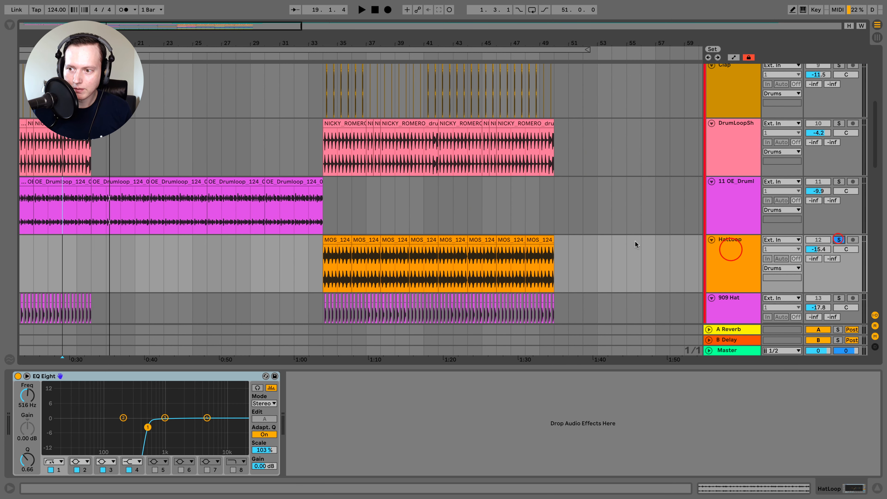
left_click(321, 267)
key("space")
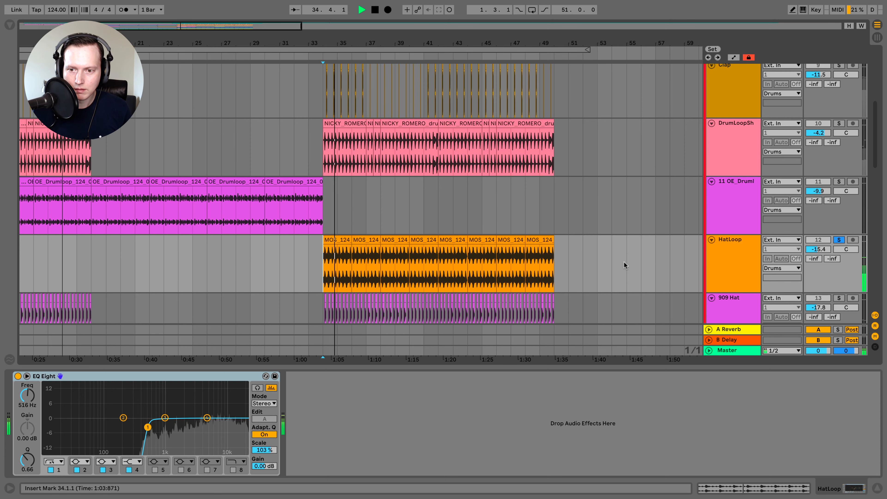
scroll(625, 265, "right", 1)
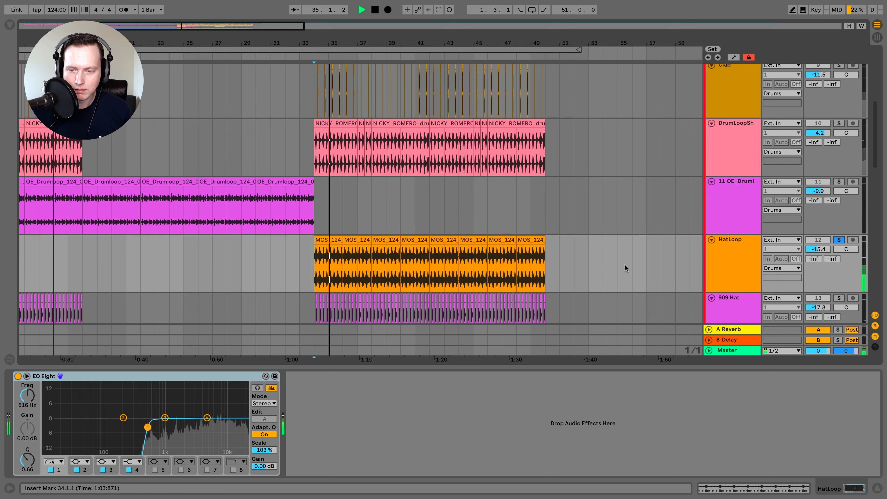
left_click(708, 259)
key("space")
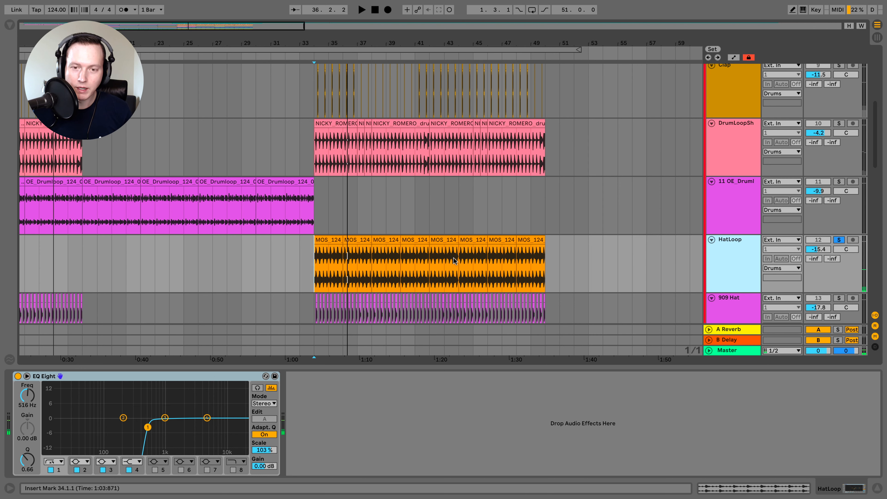
- Audition the 909 Hat track soloed from bar 34 with its EQ Eight device shown
scroll(454, 260, "down", 2)
left_click(733, 296)
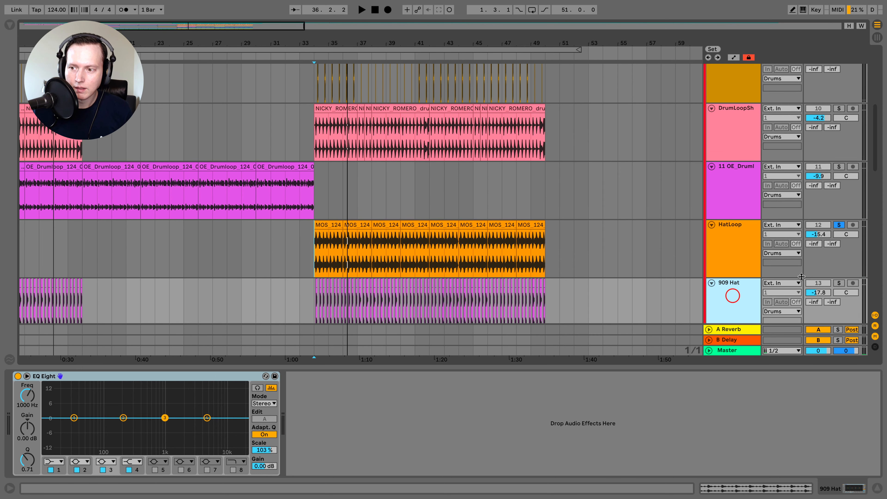
left_click(839, 283)
scroll(751, 277, "down", 1)
key("space")
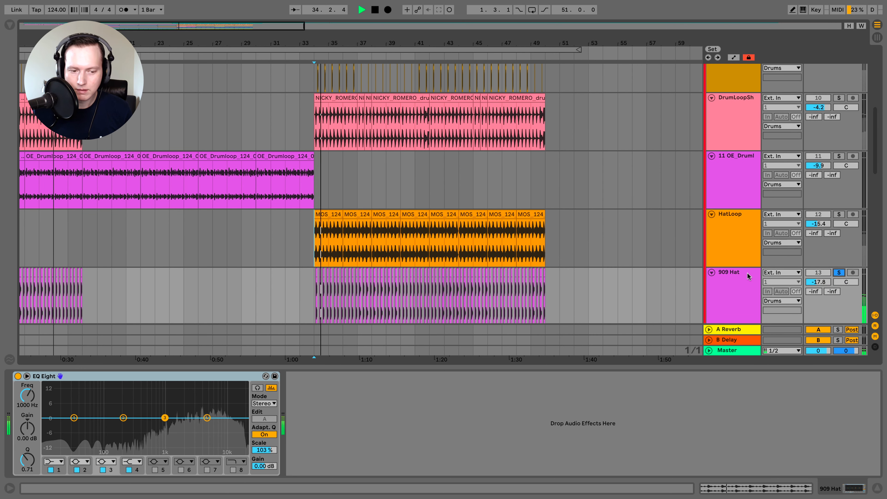
scroll(736, 272, "down", 2)
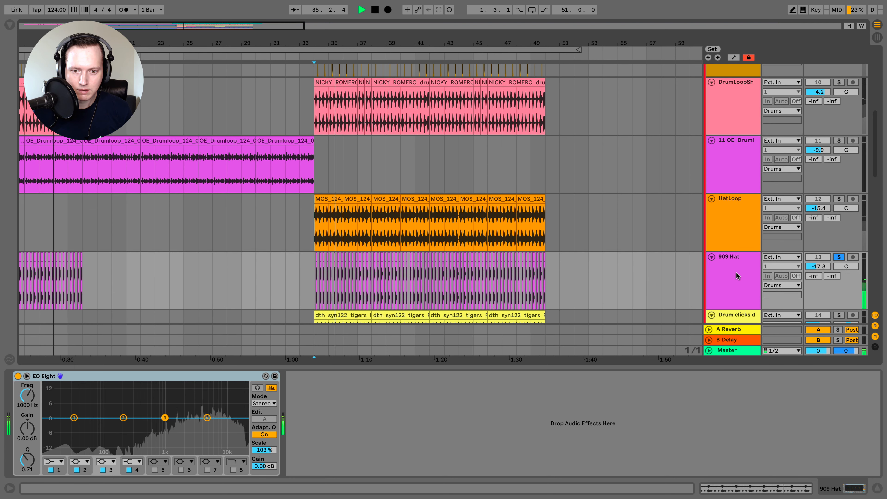
- Audition the Drum clicks detune track soloed from bar 34 with its EQ Eight curve shown
scroll(736, 272, "down", 6)
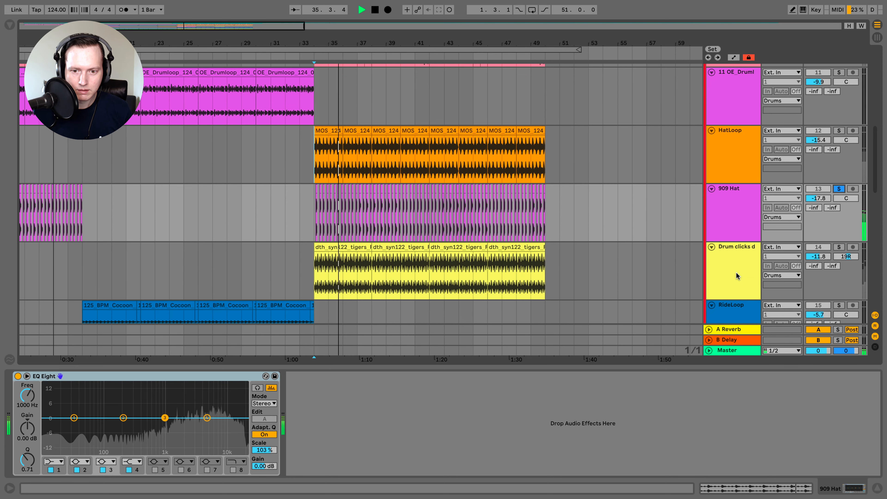
left_click(726, 260)
left_click(839, 246)
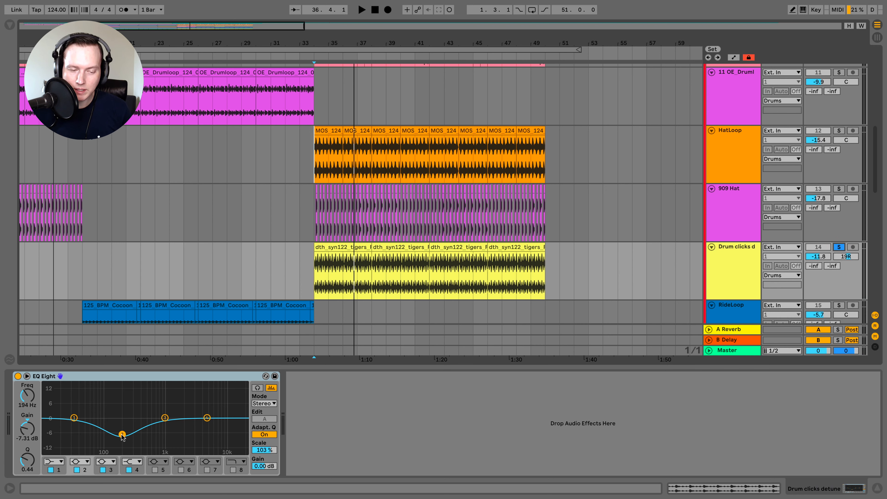
key("space")
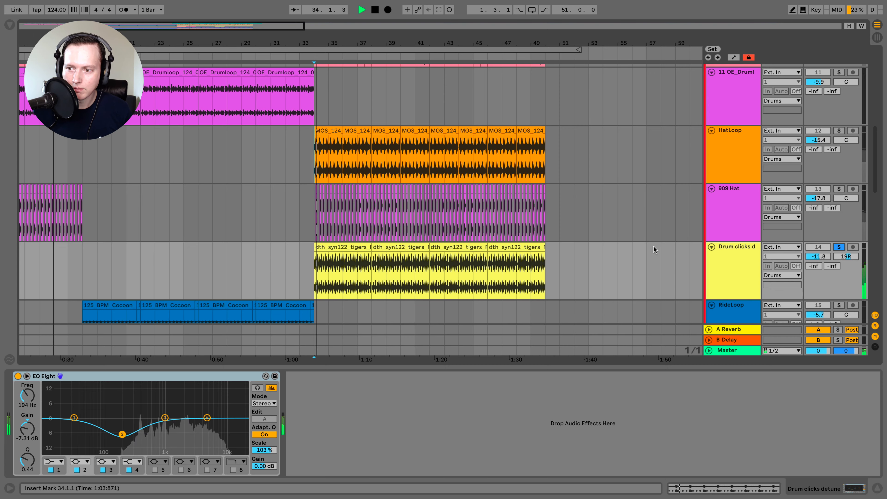
scroll(657, 246, "right", 3)
scroll(654, 248, "right", 1)
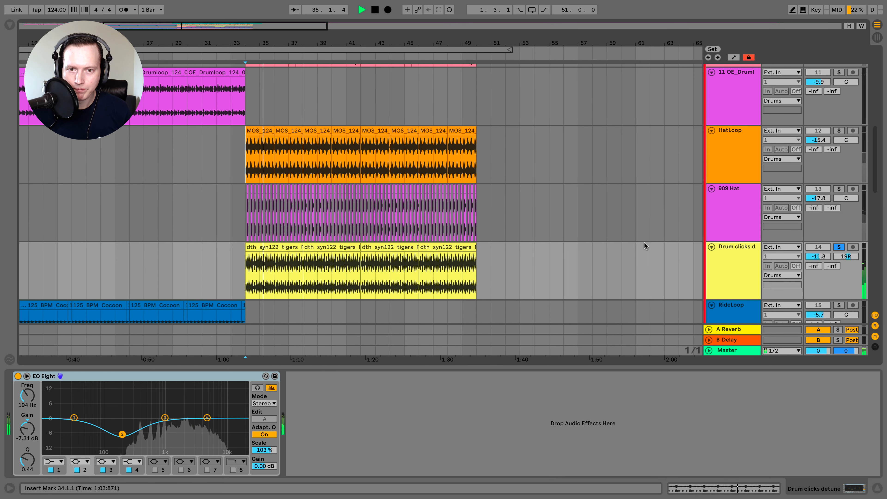
scroll(586, 240, "left", 1)
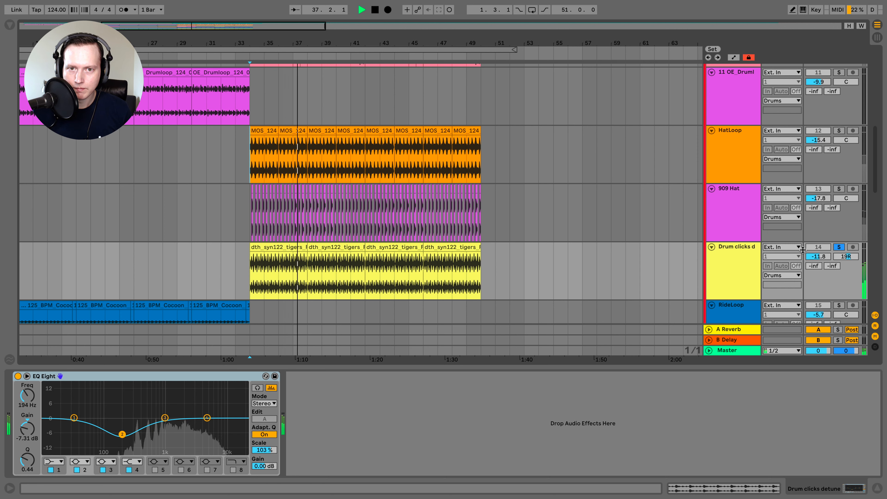
key("space")
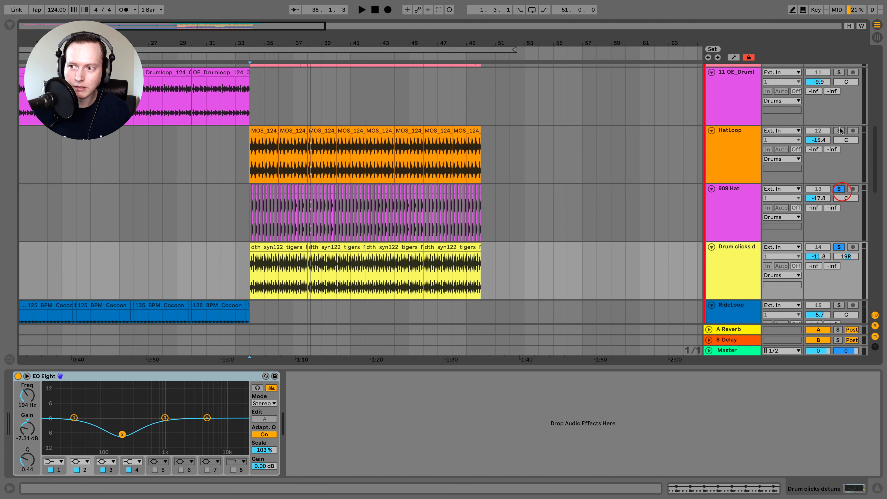
- Solo 909 Hat, HatLoop and DrumLoopShakeit alongside the Drum clicks track and audition them together from bar 34
scroll(835, 150, "up", 2)
scroll(836, 149, "up", 2)
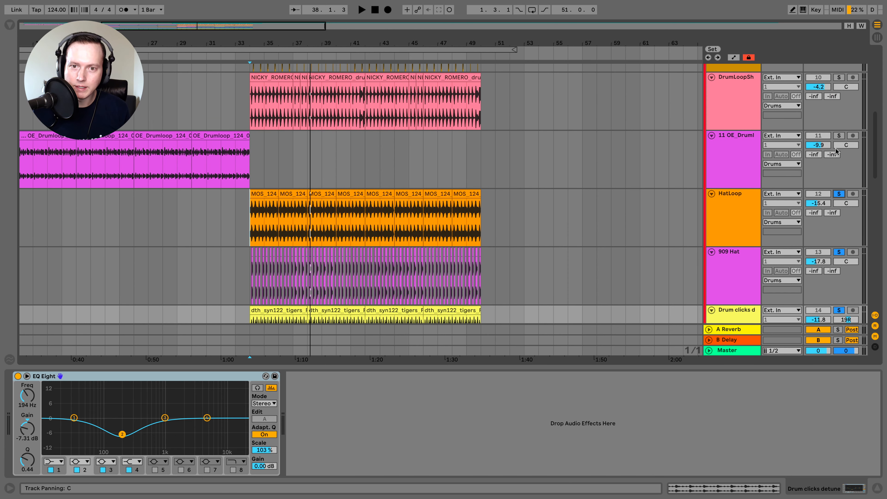
scroll(836, 151, "up", 3)
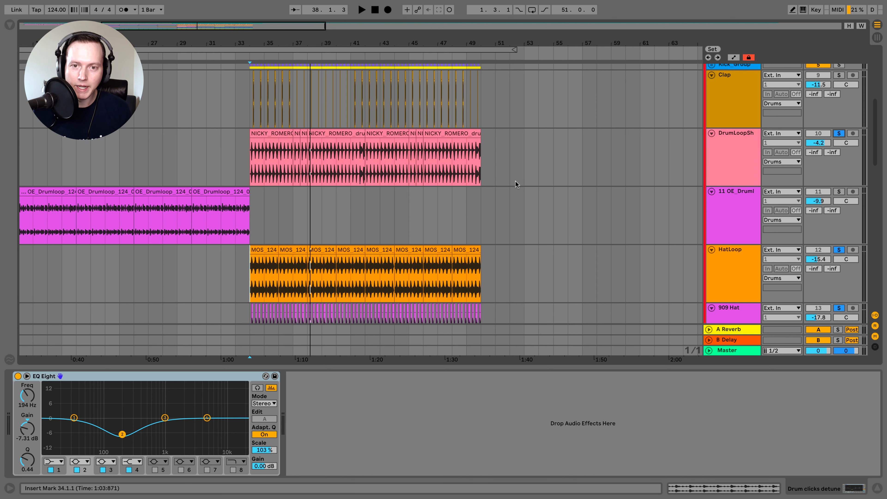
scroll(539, 185, "up", 1)
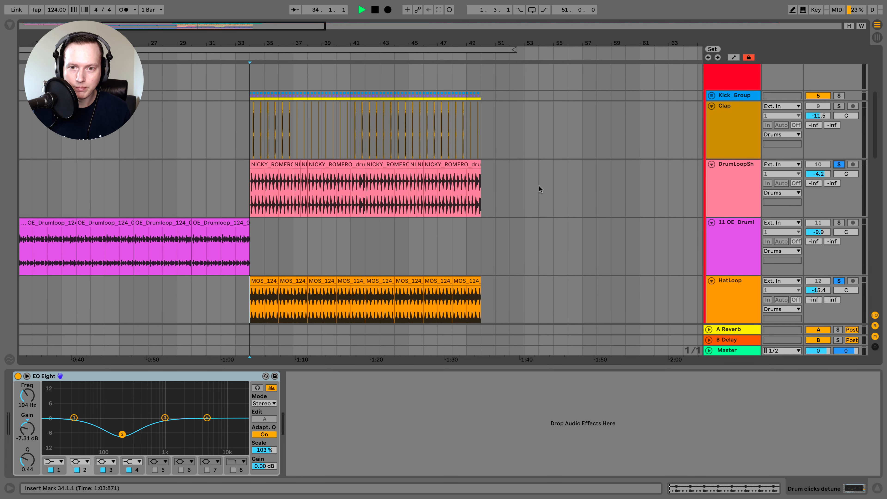
key("space")
scroll(578, 186, "down", 2)
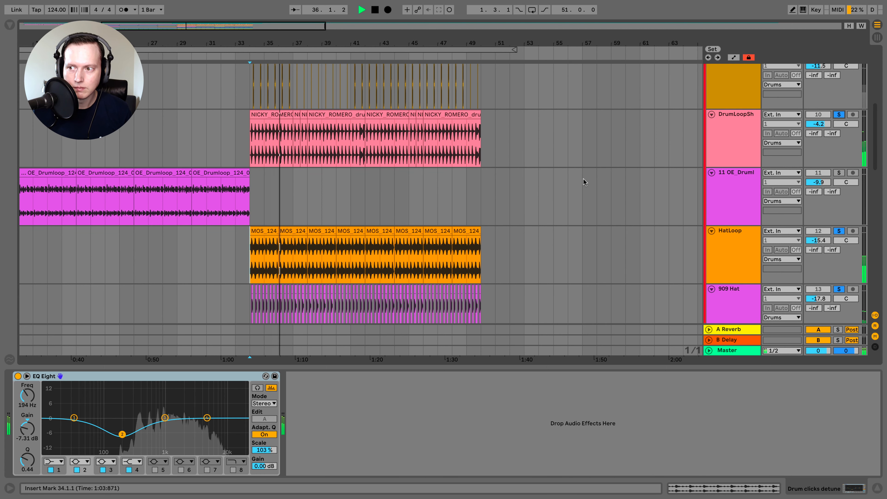
scroll(583, 179, "down", 3)
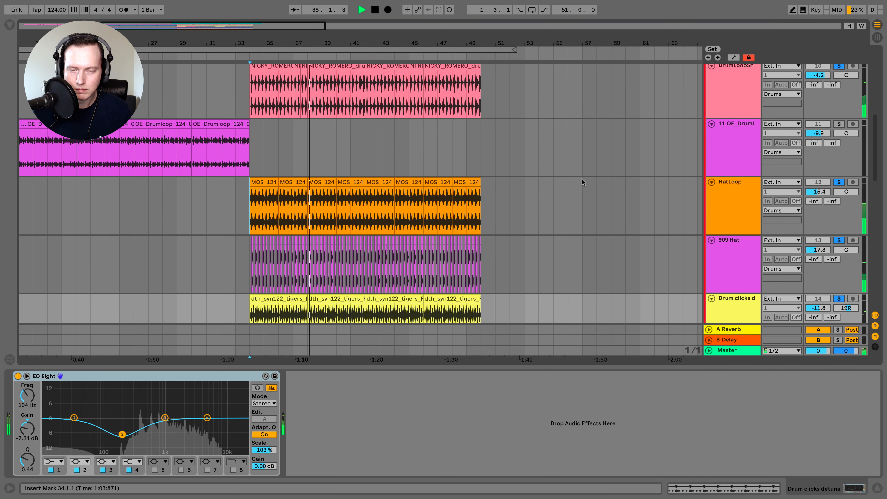
scroll(581, 179, "down", 1)
scroll(582, 178, "down", 6)
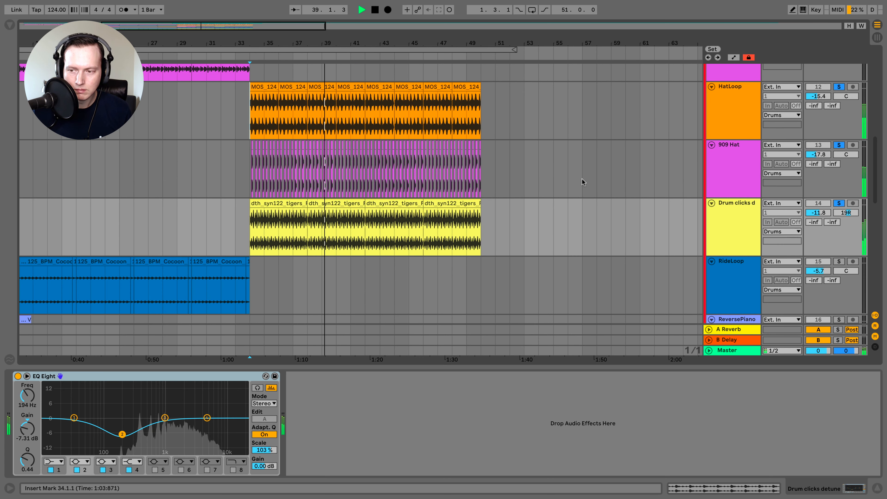
- Audition the RideLoop track soloed from bar 18 with its device chain shown
scroll(524, 203, "left", 10)
left_click(189, 232)
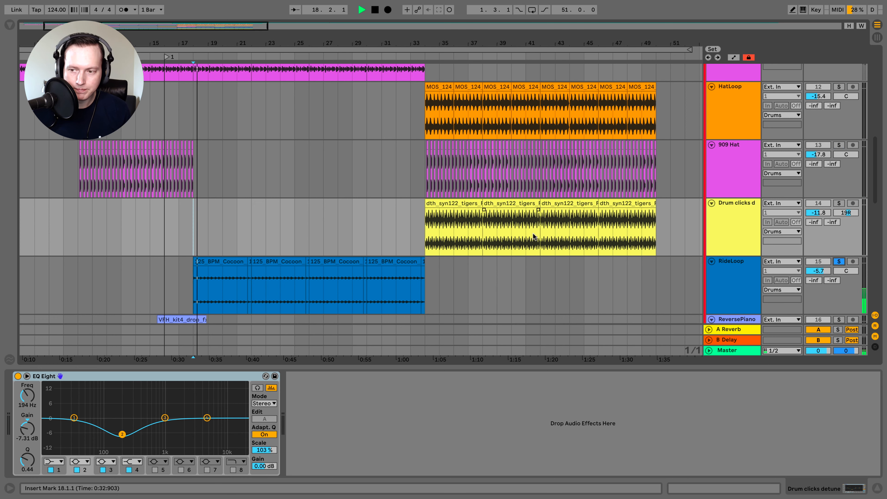
left_click(733, 280)
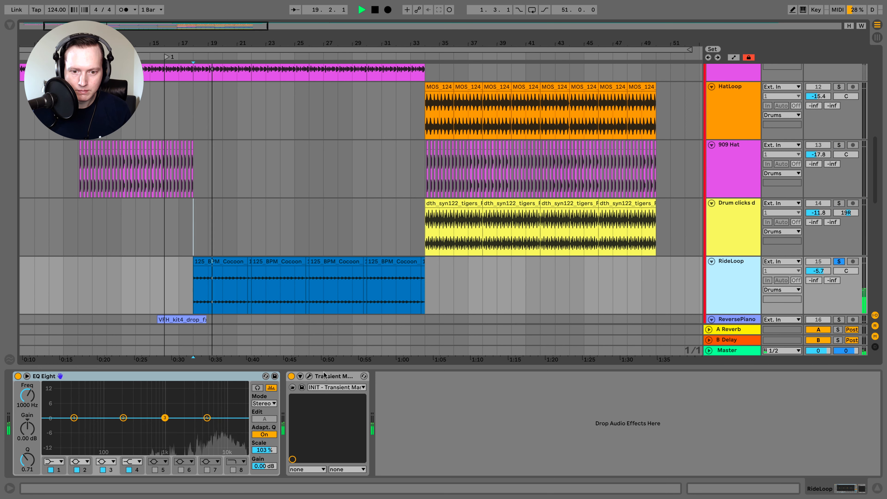
- Examine RideLoop's Transient Master settings, compare the sound with the effect on and off, and close the plug-in window
left_click(308, 376)
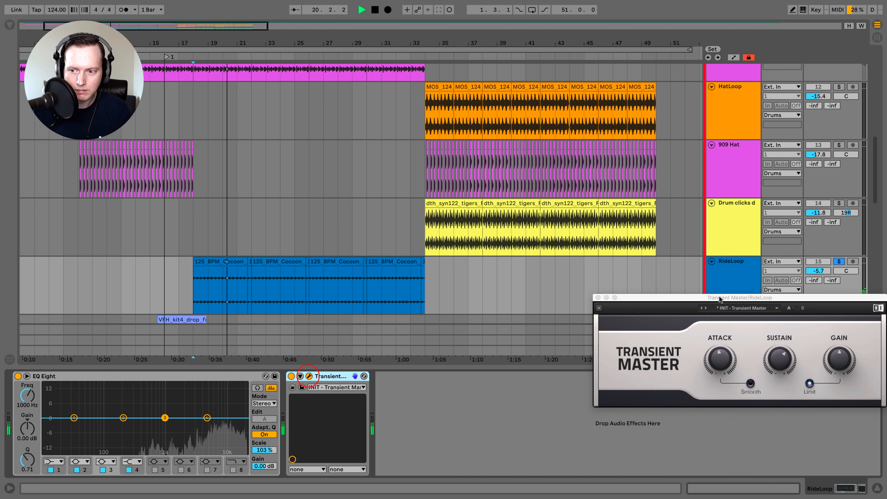
left_click_drag(719, 300, 395, 143)
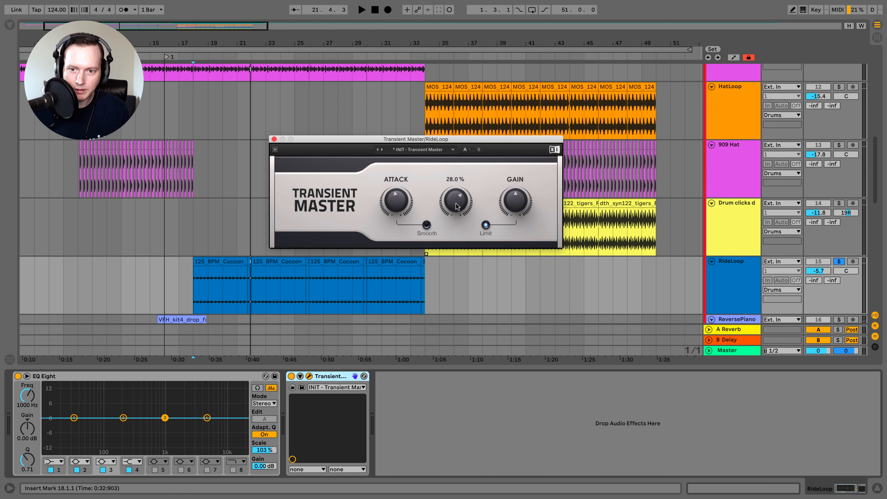
key("space")
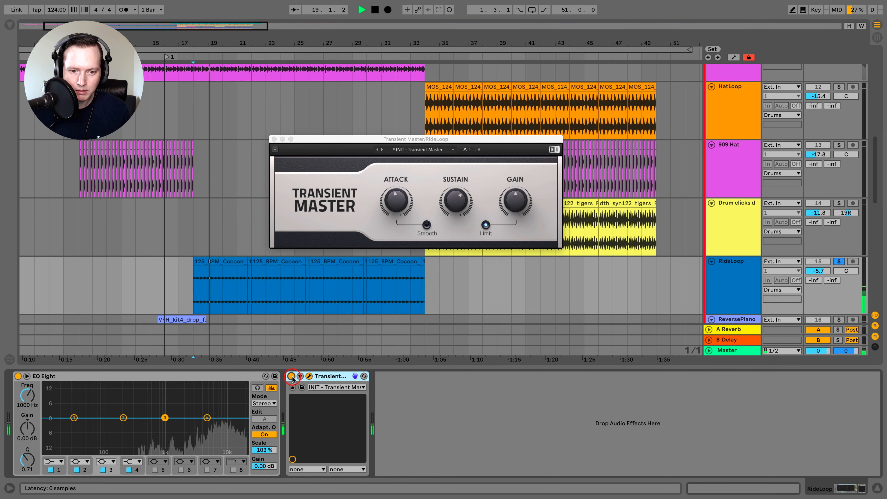
left_click(292, 376)
left_click(274, 140)
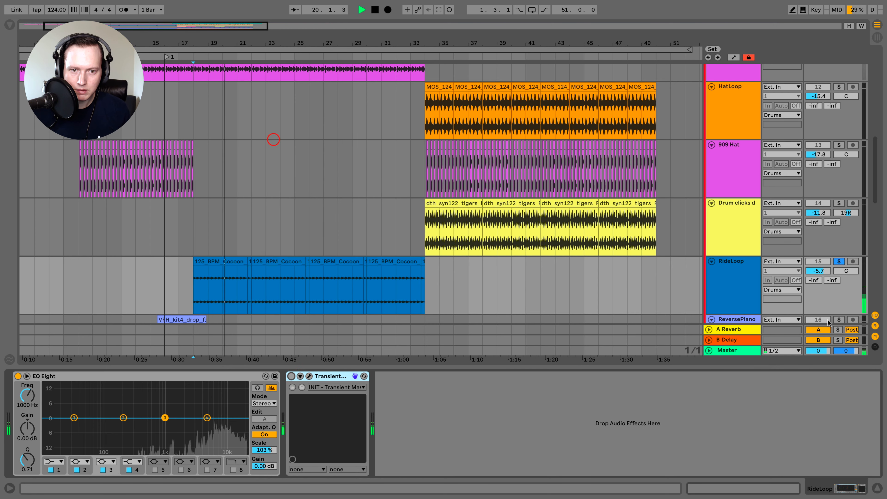
- Remove the RideLoop solo and listen to it within the full arrangement while reviewing the drum tracks
left_click(839, 262)
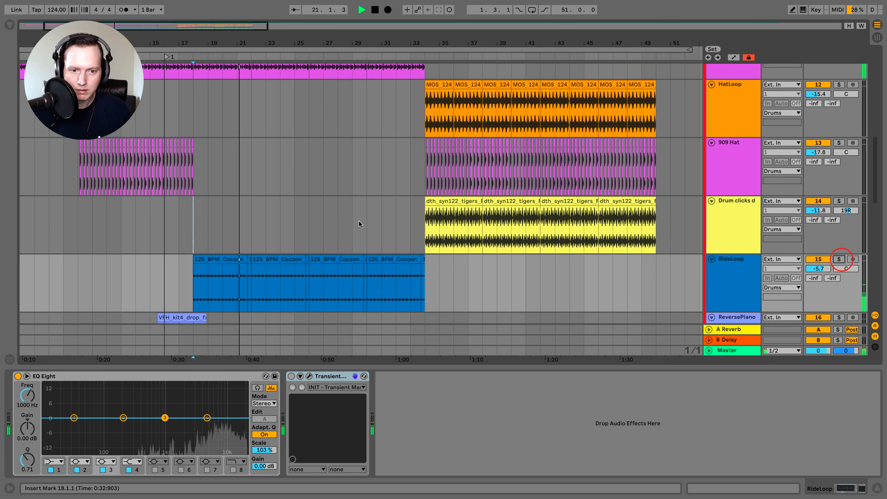
scroll(359, 219, "down", 4)
scroll(358, 220, "up", 6)
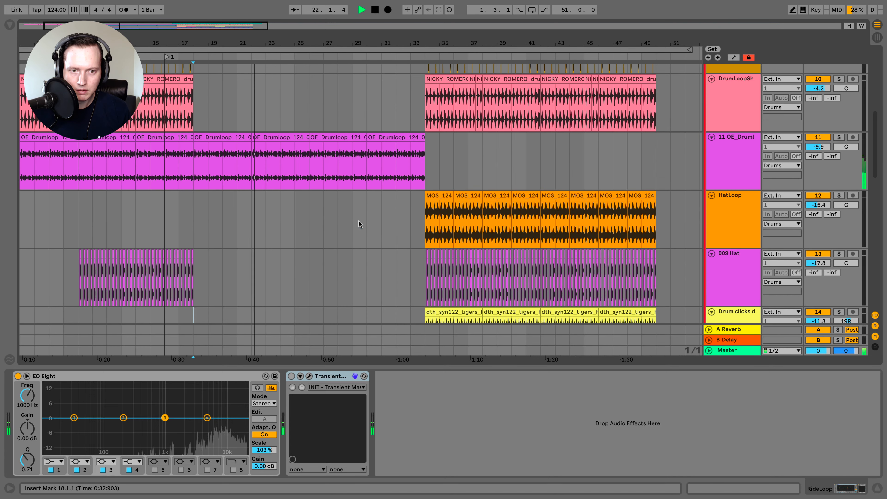
scroll(358, 220, "down", 8)
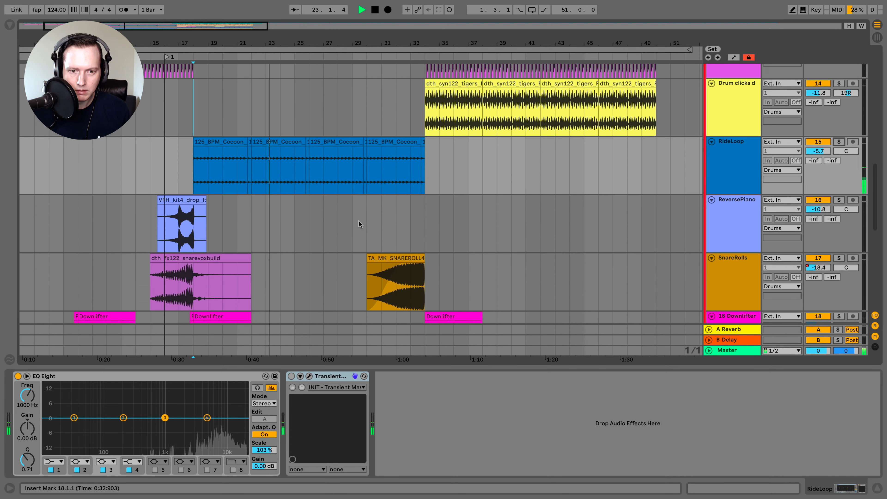
- Solo the ReversePiano and SnareRolls tracks and audition them together from the start of the reverse piano clip
left_click(155, 228)
key("space")
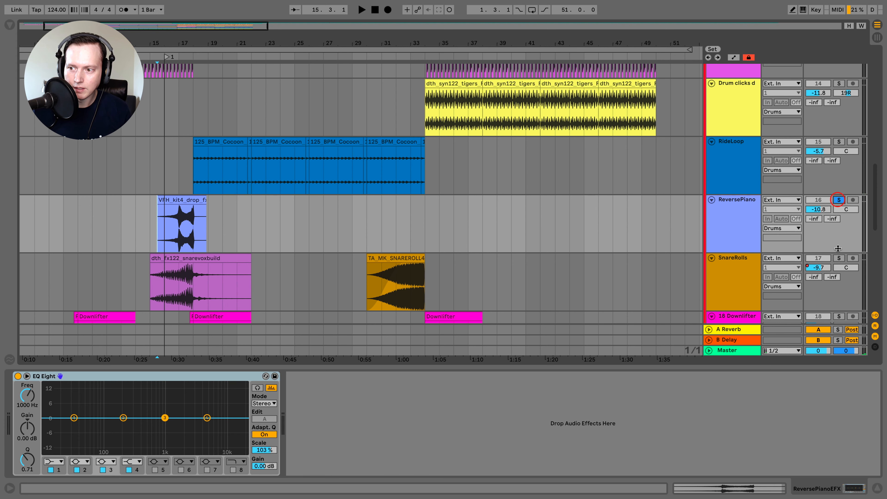
left_click(720, 270)
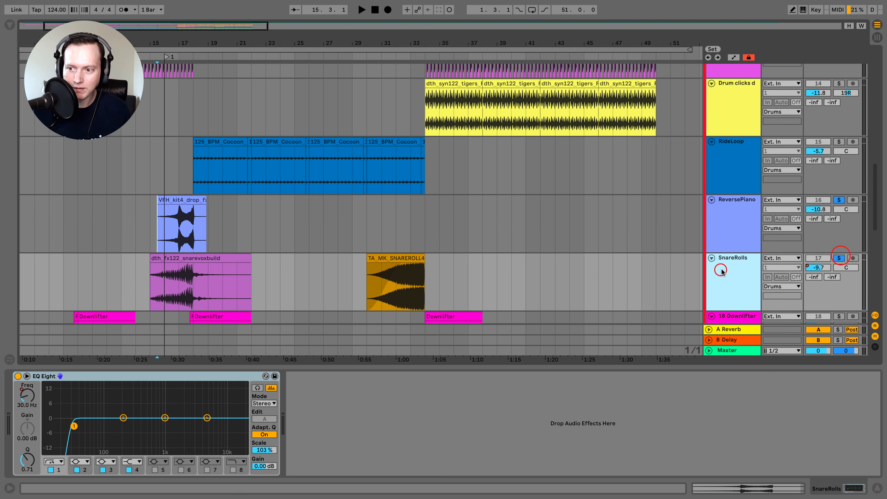
left_click(729, 230)
left_click(733, 288)
key("space")
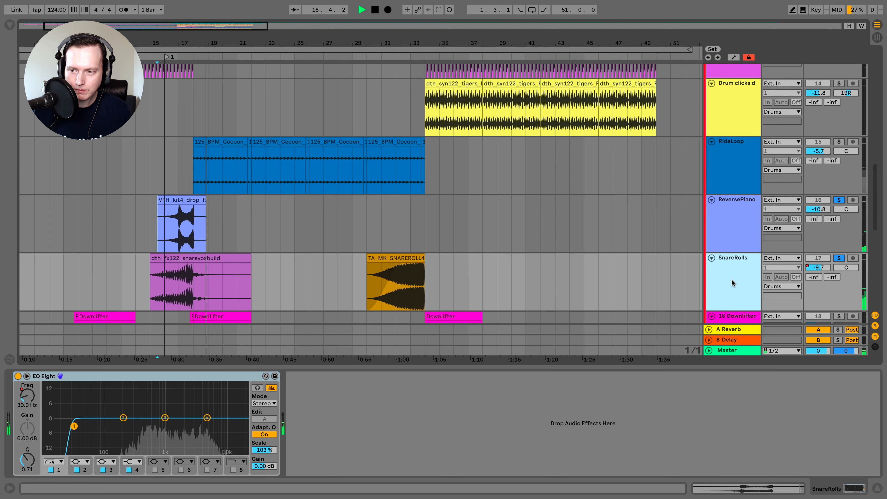
- Show the automation lanes and audition the SnareRolls track soloed from the start of its snare roll clip at bar 30
scroll(557, 268, "down", 3)
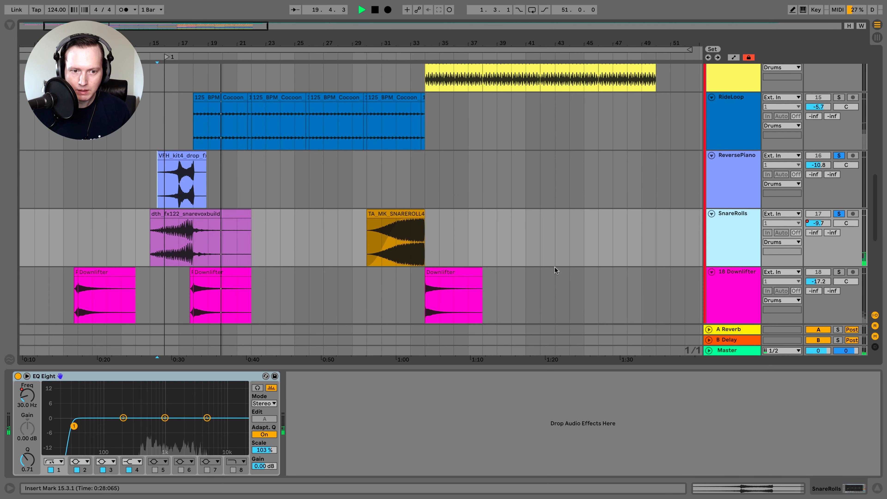
scroll(555, 266, "down", 2)
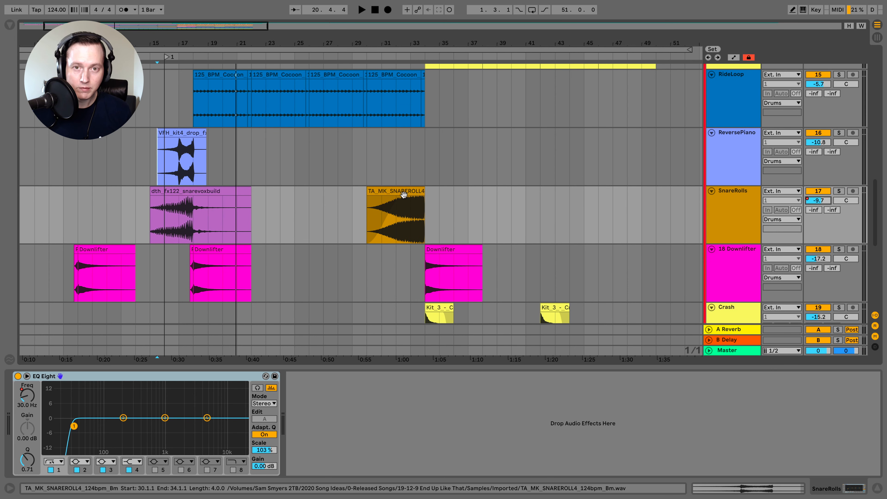
key("a")
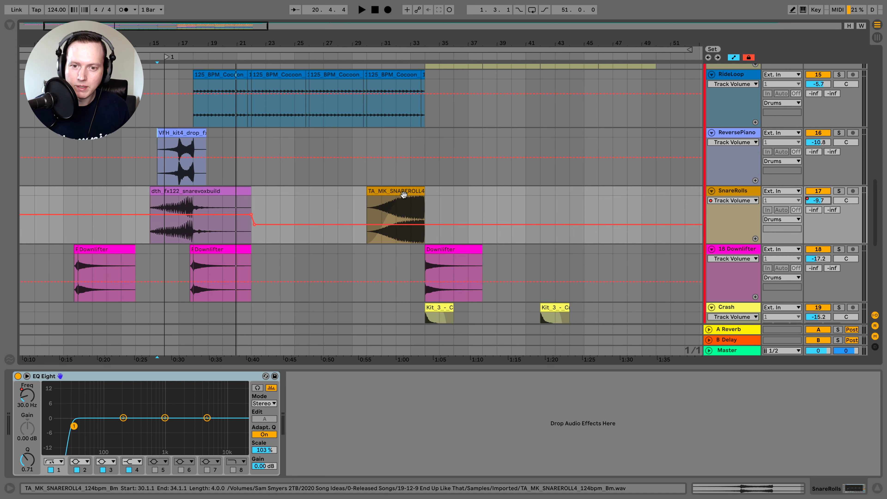
left_click(368, 213)
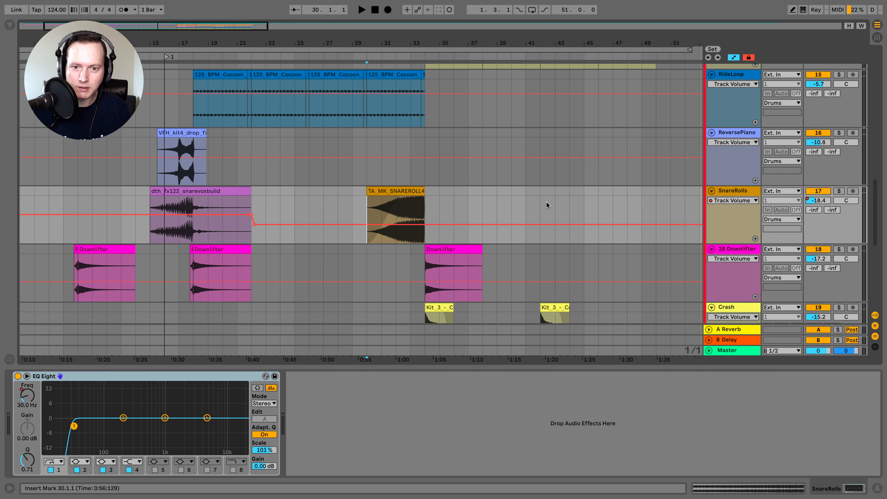
key("space")
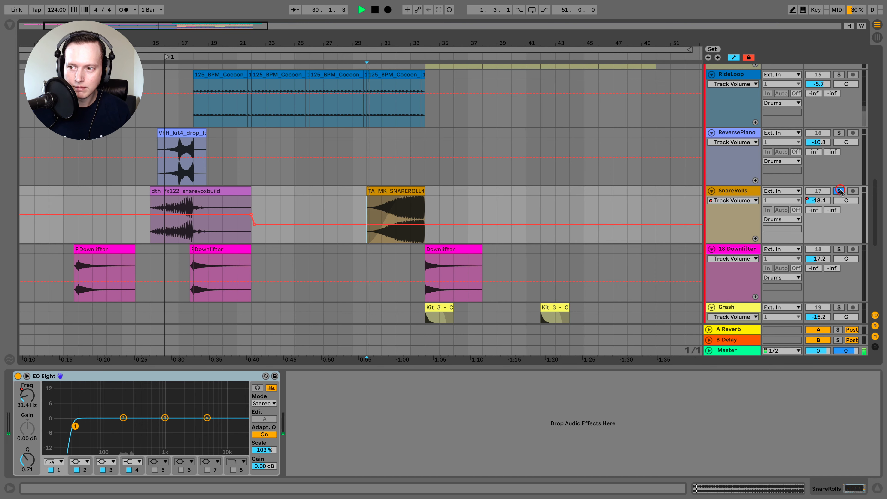
left_click(840, 191)
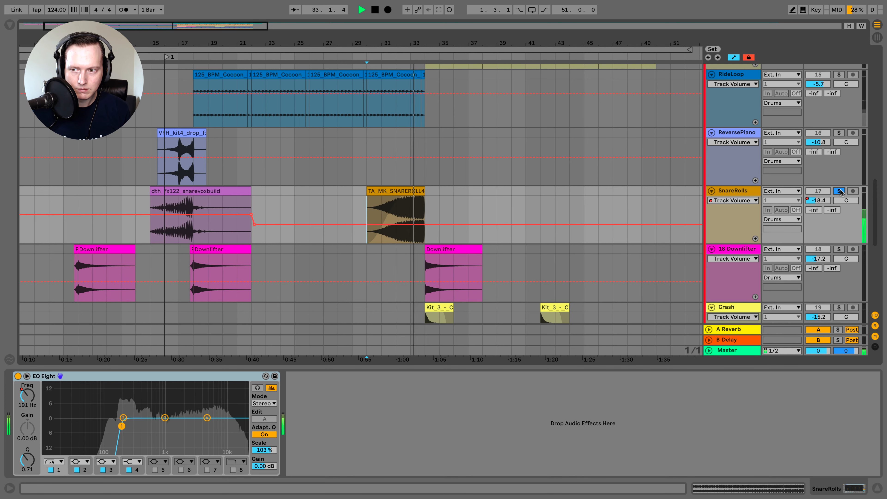
key("space")
- Review SnareRolls' EQ Eight frequency automation while playing the roll unsoloed in the full mix from bar 30, and hide the automation lanes
left_click(366, 227)
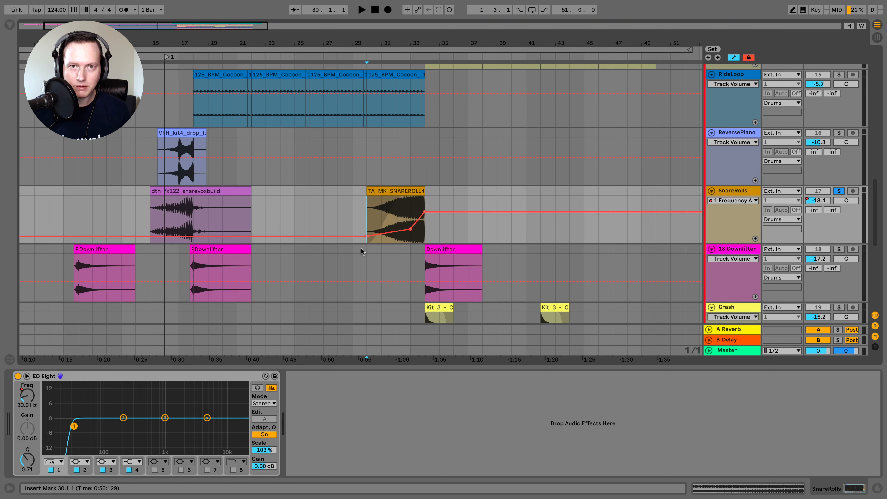
left_click(839, 191)
scroll(620, 200, "down", 1)
key("space")
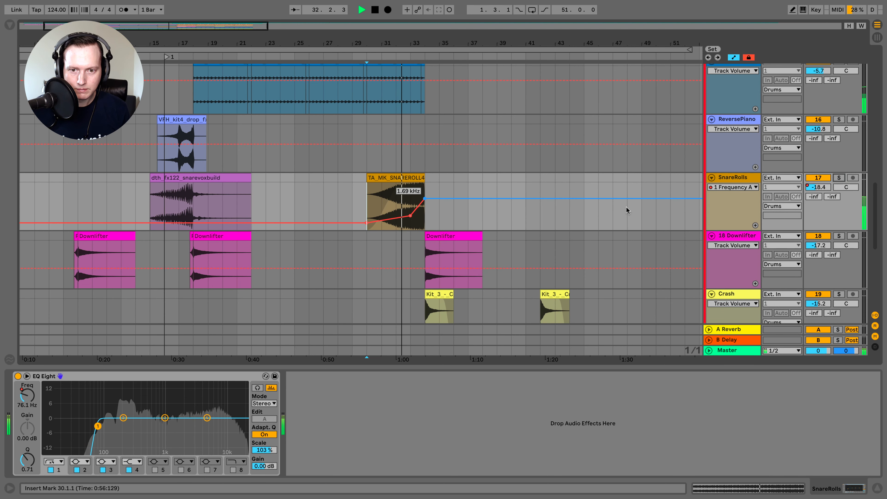
scroll(628, 211, "down", 1)
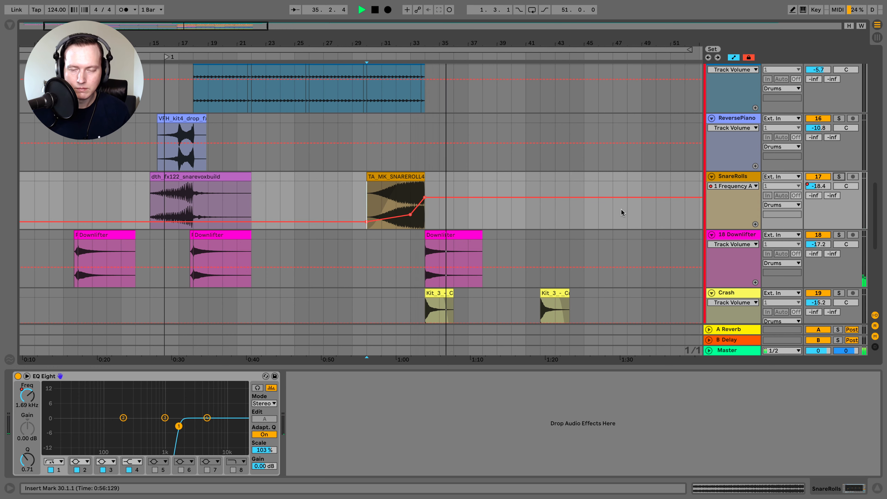
key("space")
key("a")
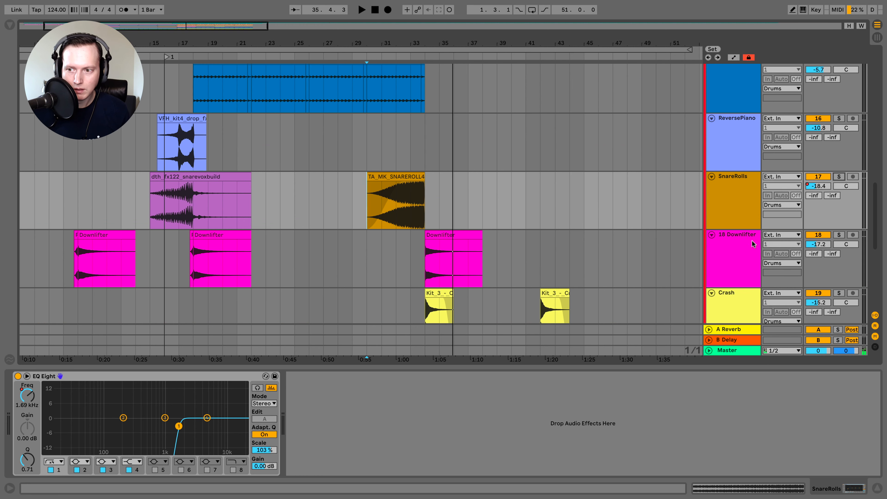
- Audition the 18 Downlifter track soloed from the start of its second clip at 17.4.1, with its devices shown
left_click(193, 251)
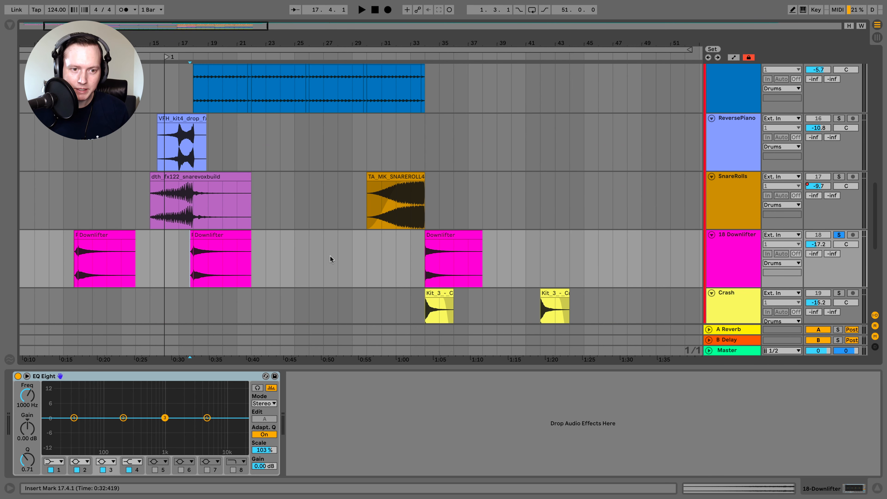
key("space")
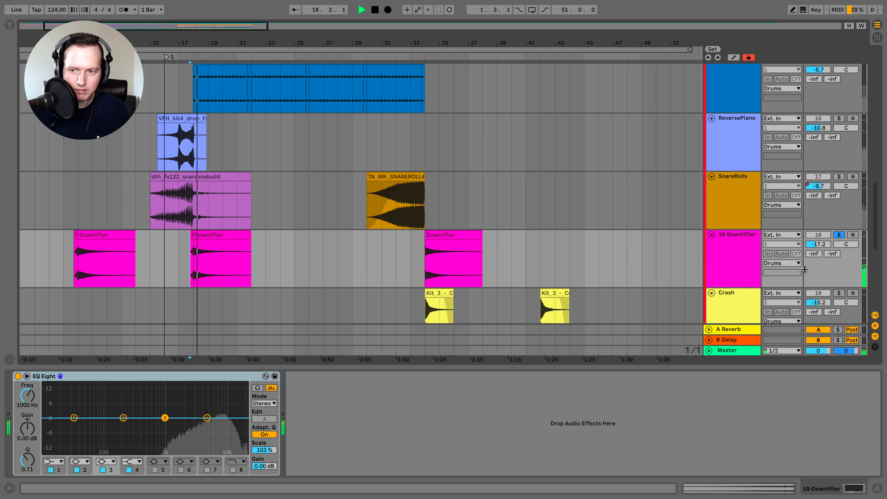
left_click(732, 257)
key("space")
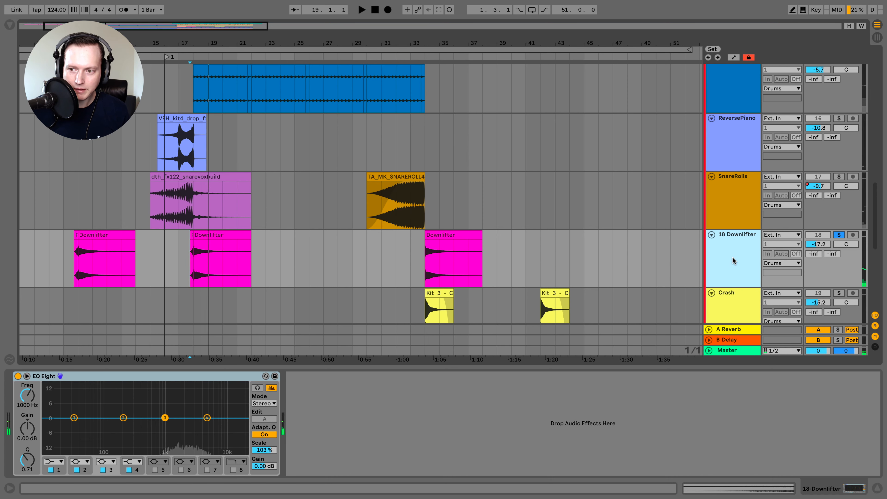
- Solo the Crash track with its EQ Eight and Echo devices shown, and audition it from bar 34
scroll(733, 260, "down", 2)
left_click(733, 259)
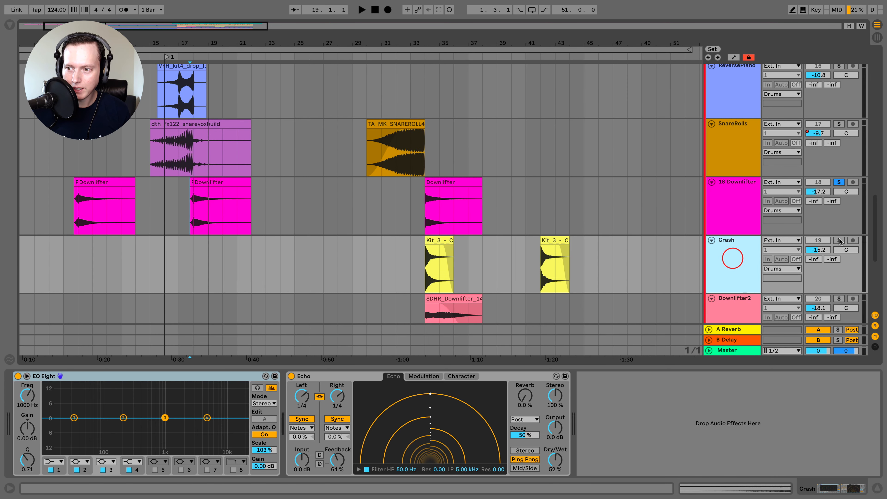
left_click(425, 271)
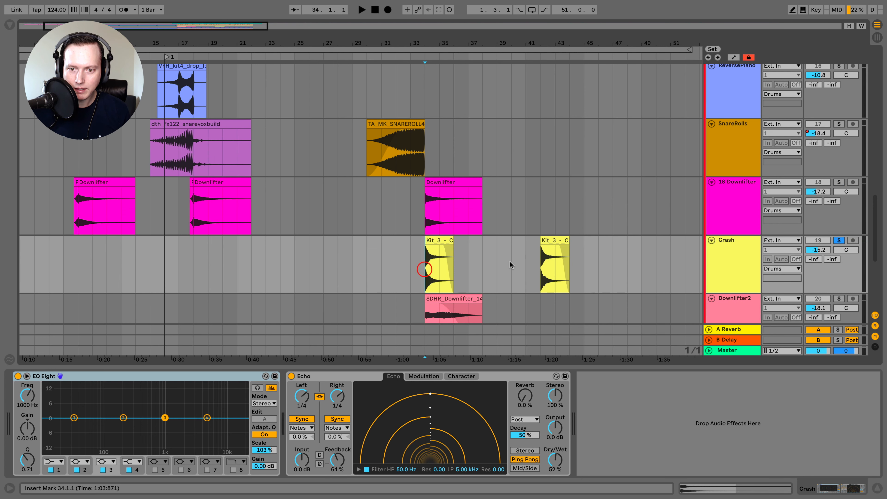
scroll(512, 262, "down", 2)
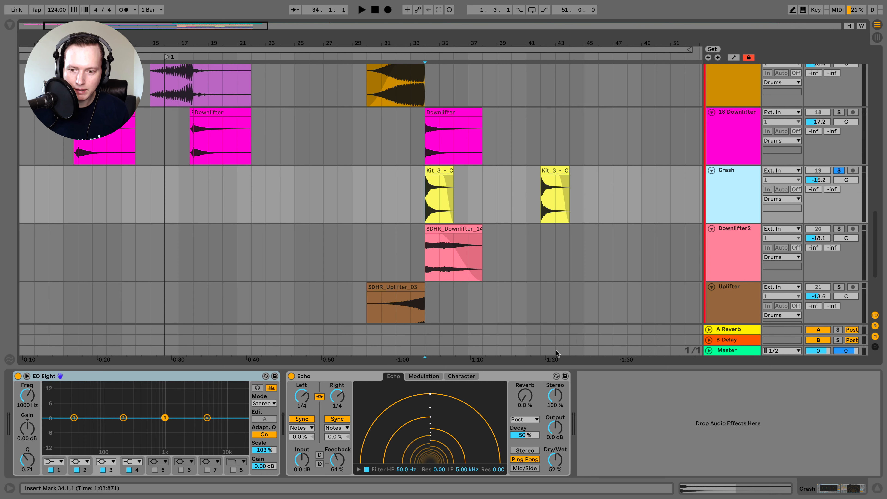
key("space")
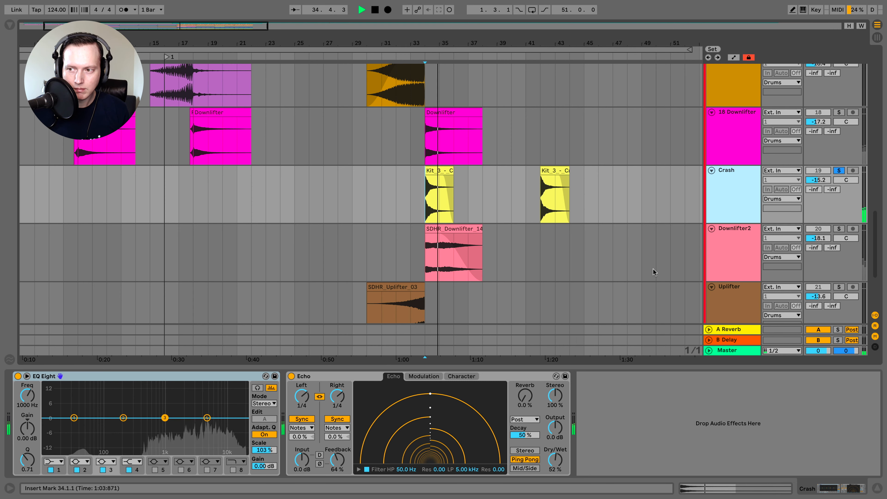
key("space")
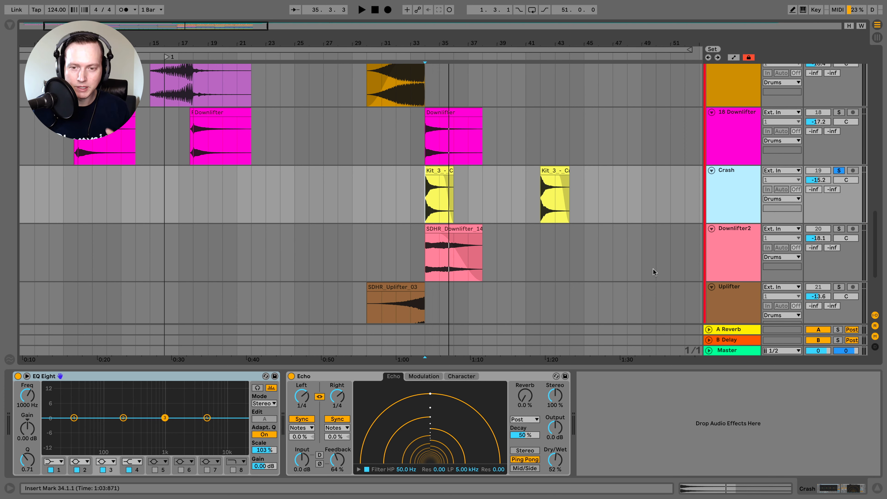
- Solo the Downlifter2 track and audition its clip from bar 34 with its devices shown
left_click(743, 250)
left_click(840, 229)
key("space")
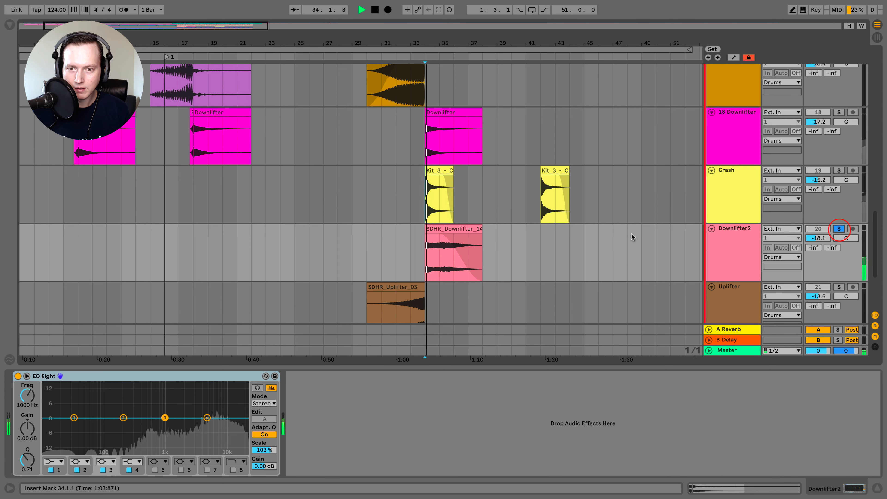
scroll(625, 229, "right", 1)
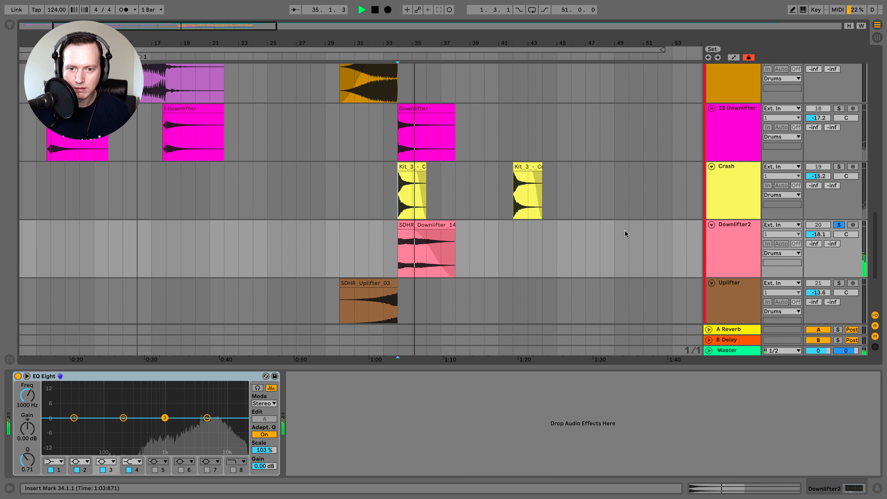
left_click(745, 243)
scroll(608, 232, "down", 3)
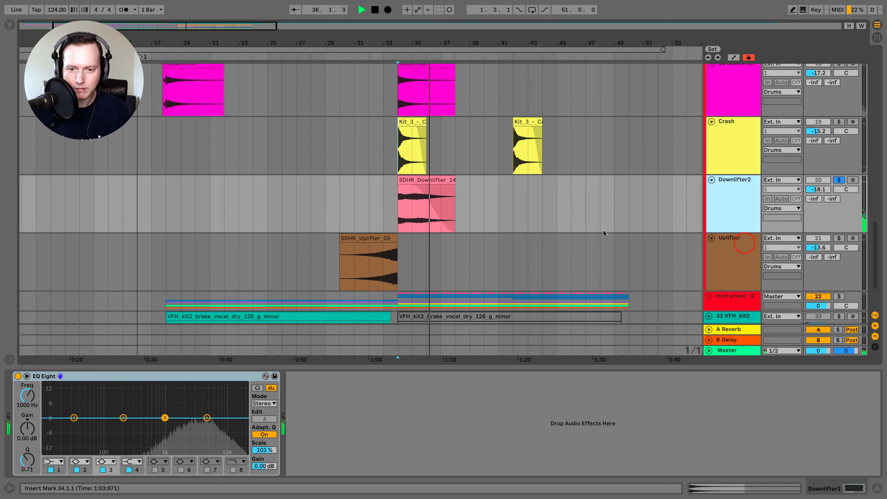
key("space")
- Solo the Uplifter track and audition its clip from bar 30 with its devices shown
left_click(337, 263)
left_click(736, 254)
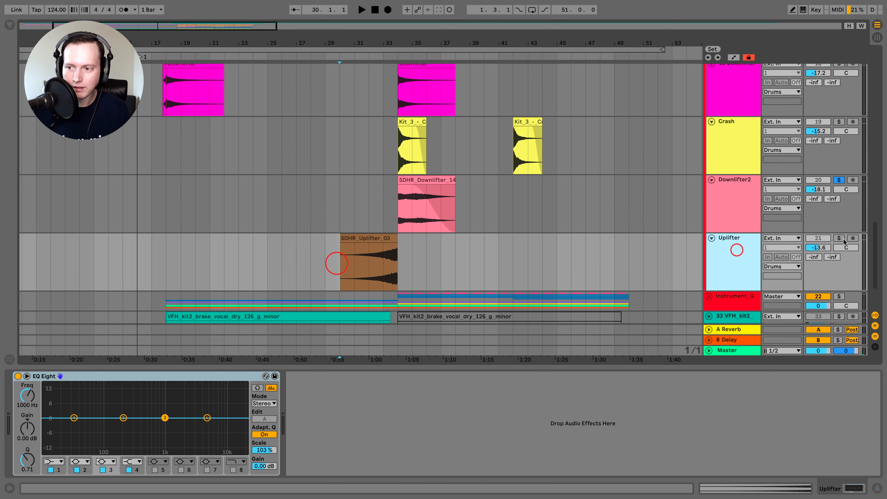
key("space")
left_click(839, 238)
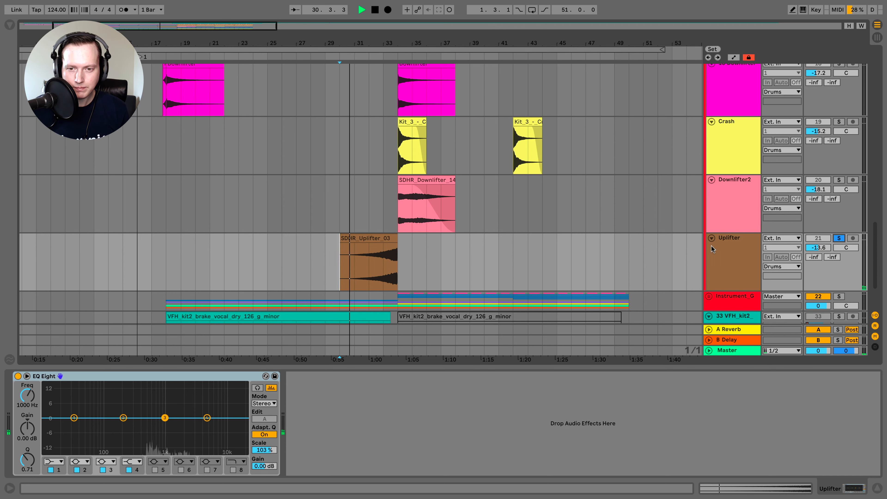
left_click(728, 246)
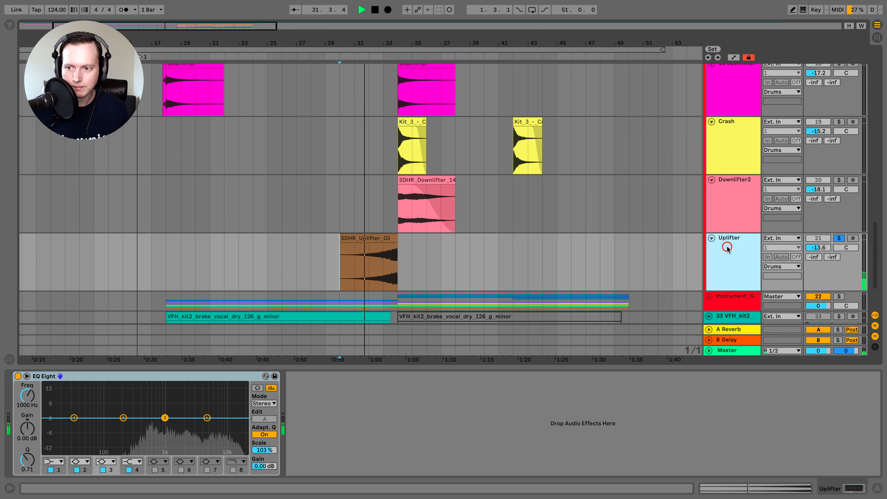
scroll(663, 246, "left", 1)
scroll(664, 246, "right", 5)
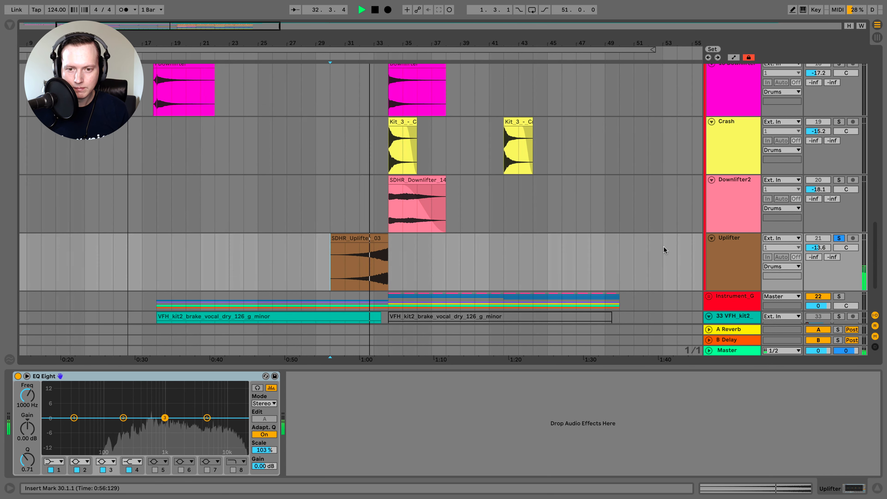
scroll(665, 247, "right", 1)
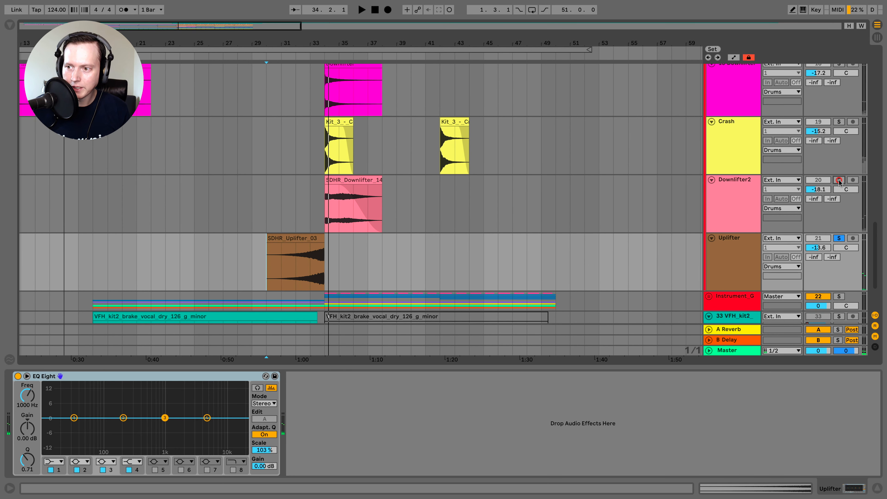
- Audition SnareRolls, 18 Downlifter, Crash, Downlifter2 and Uplifter soloed together from bar 30 through the transition
key("space")
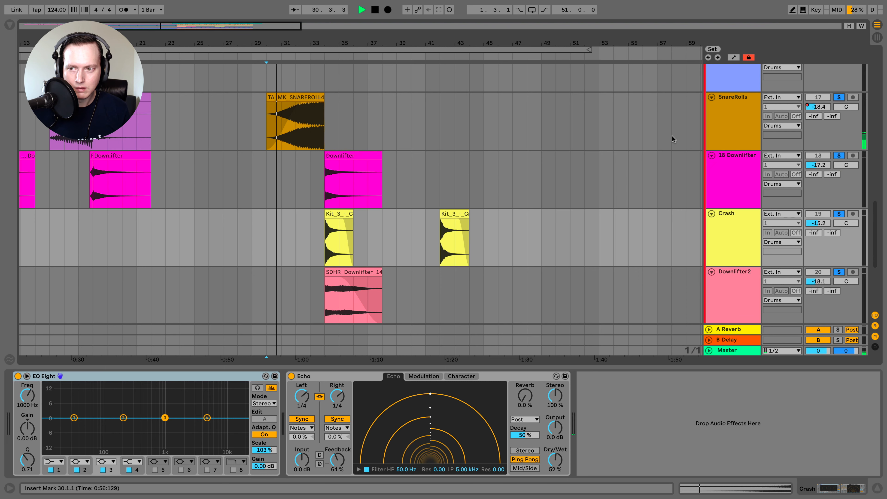
scroll(492, 162, "down", 2)
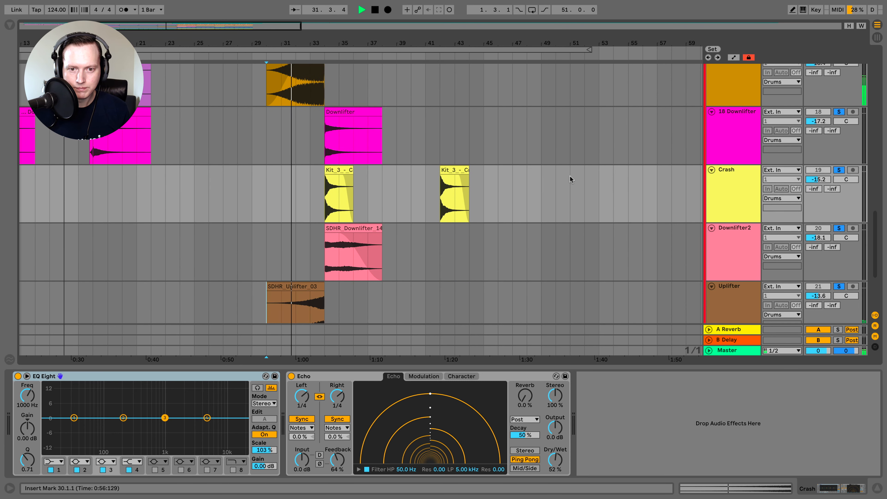
scroll(569, 176, "up", 3)
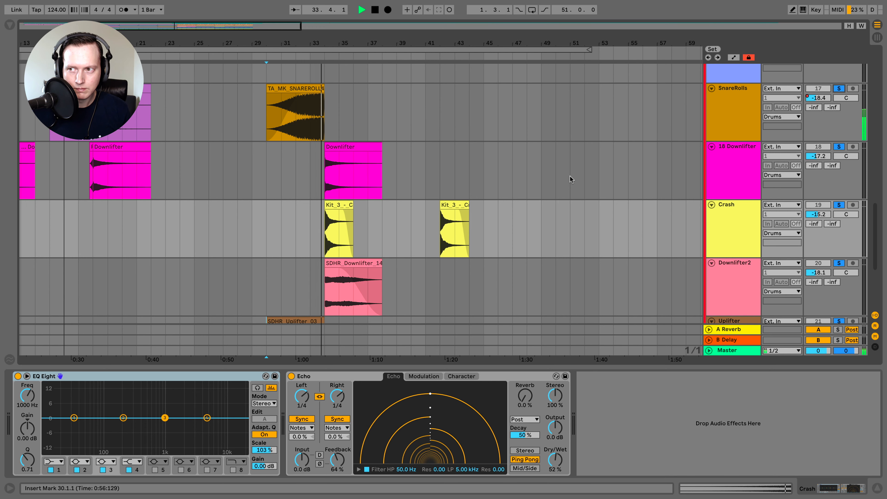
scroll(574, 182, "down", 1)
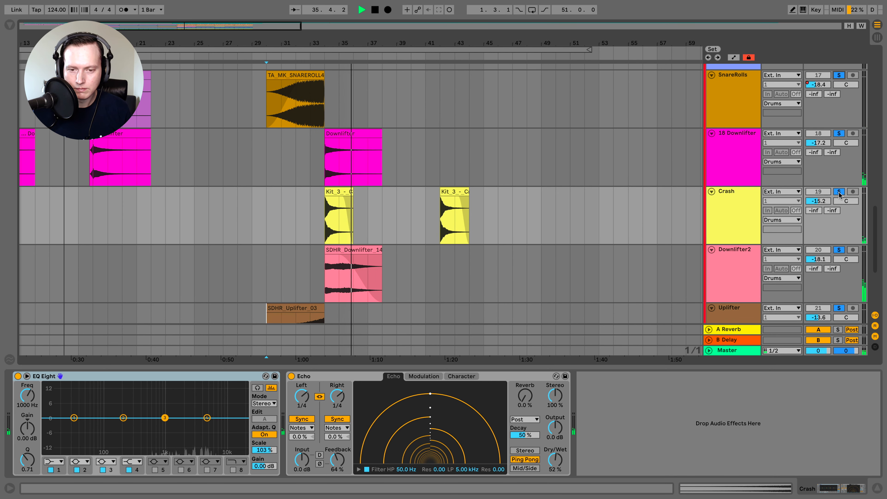
scroll(840, 195, "down", 5)
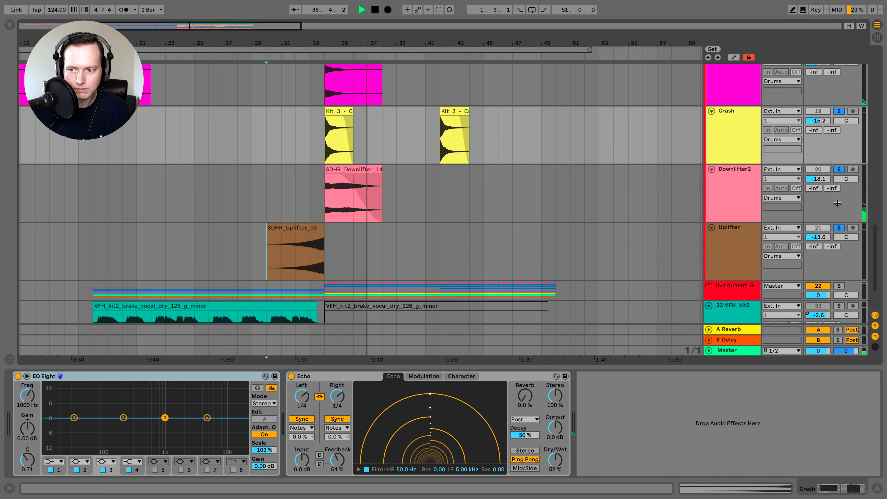
key("space")
- Solo the Drums group instead of the individual tracks, audition it from bar 30 with the device view hidden, and select the group
scroll(837, 204, "up", 7)
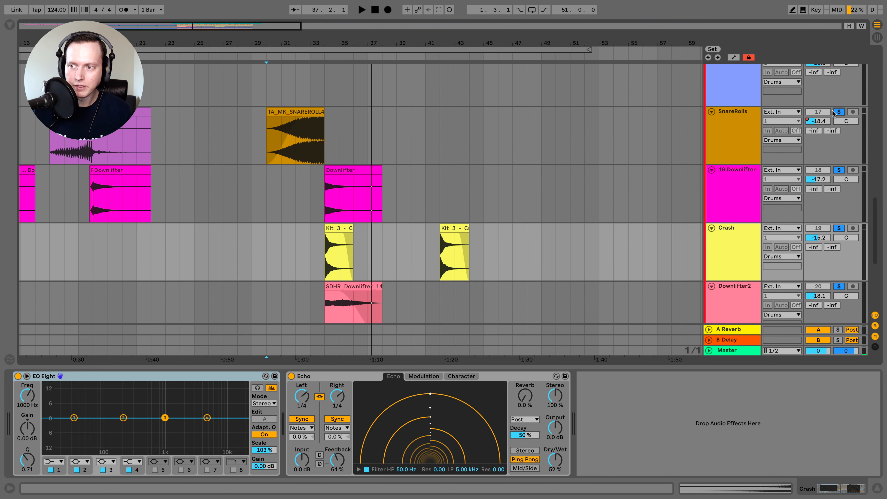
scroll(837, 115, "up", 15)
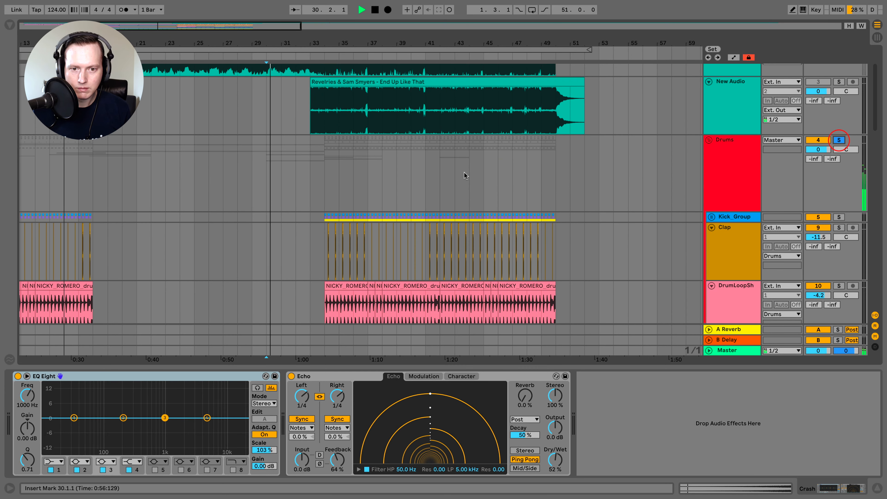
left_click(877, 489)
scroll(512, 377, "down", 3)
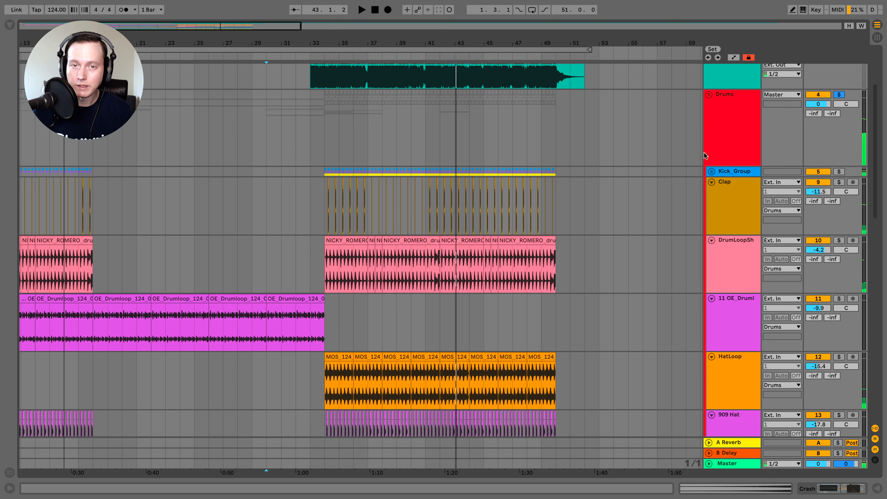
left_click(722, 130)
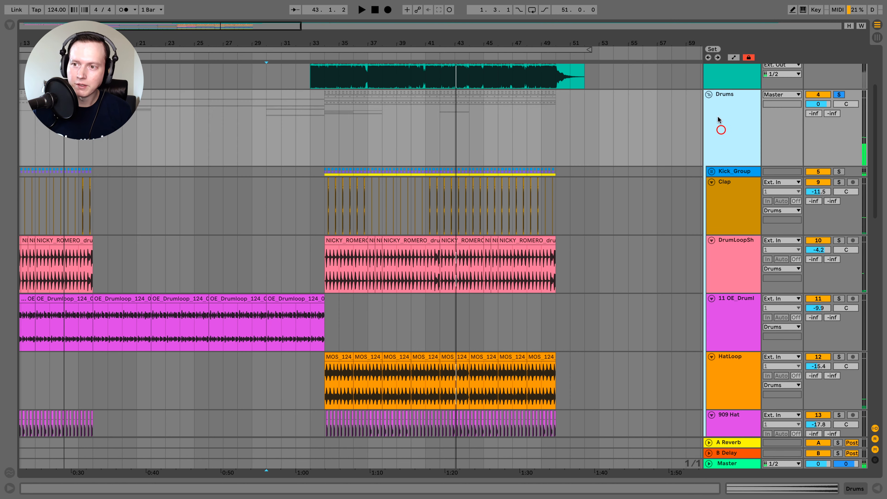
- Fold the Drums group, unfold Instrument_Group and show the group's Compressor device
left_click(709, 94)
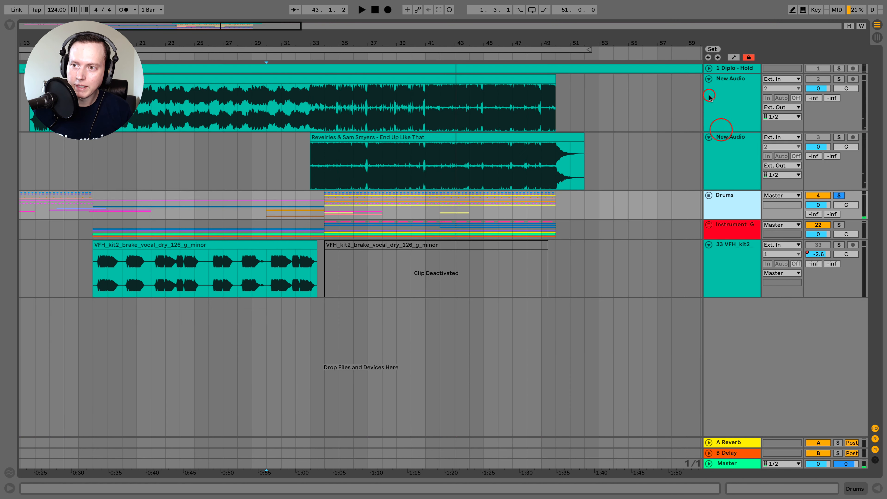
left_click(720, 231)
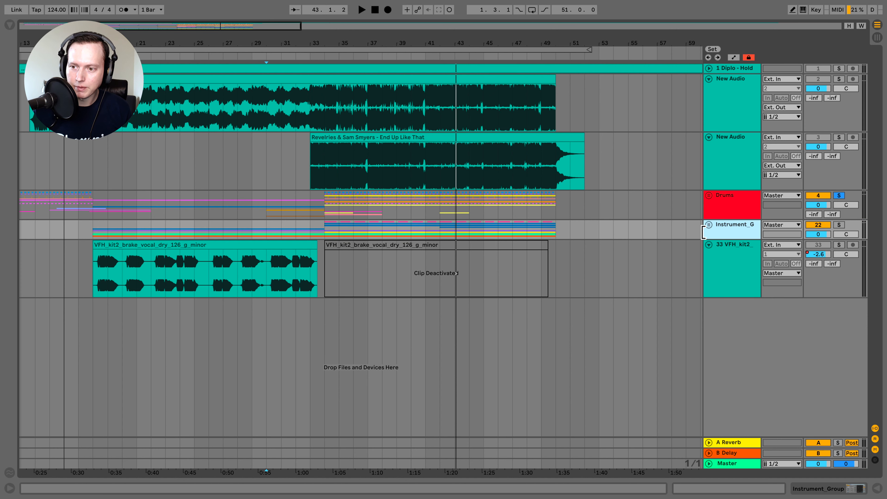
left_click(709, 225)
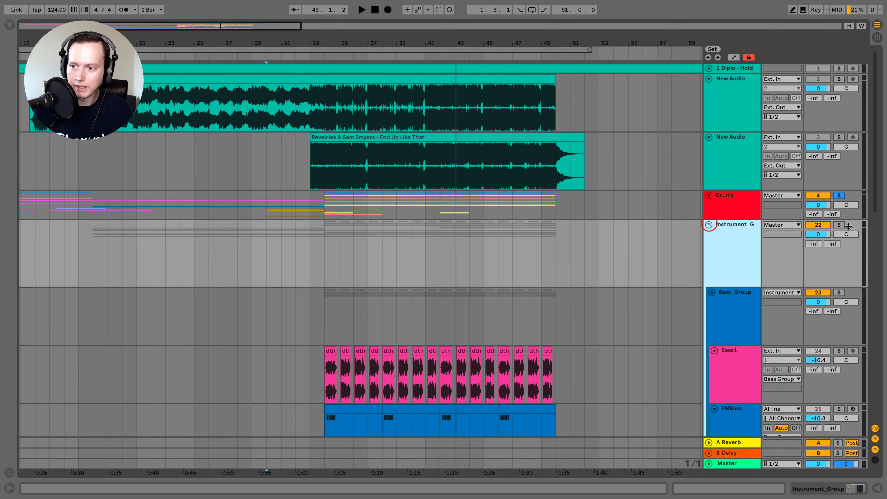
left_click(825, 488)
left_click(744, 258)
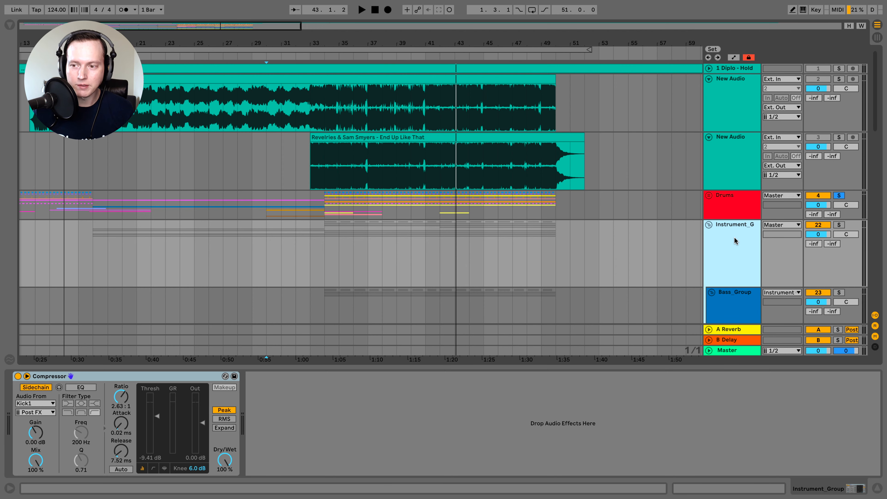
- Solo Instrument_Group in place of Drums and audition it from bar 34 while viewing its bass tracks
left_click(839, 225)
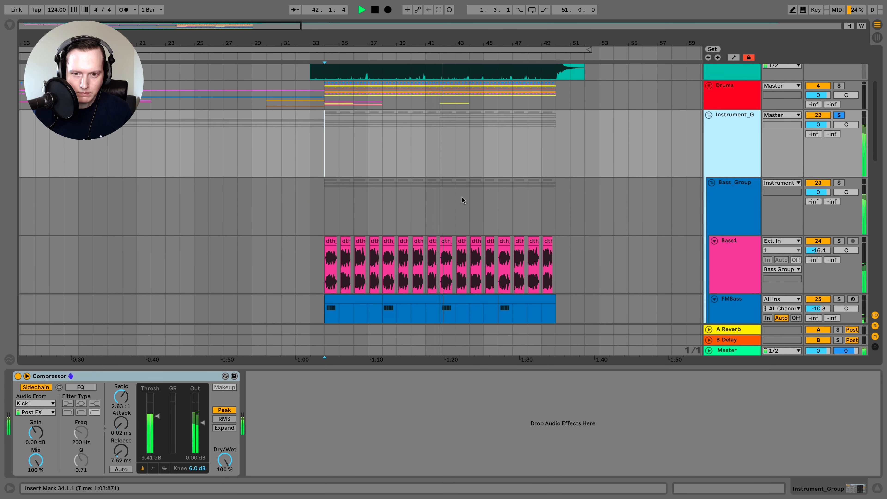
scroll(464, 199, "down", 4)
scroll(465, 202, "down", 4)
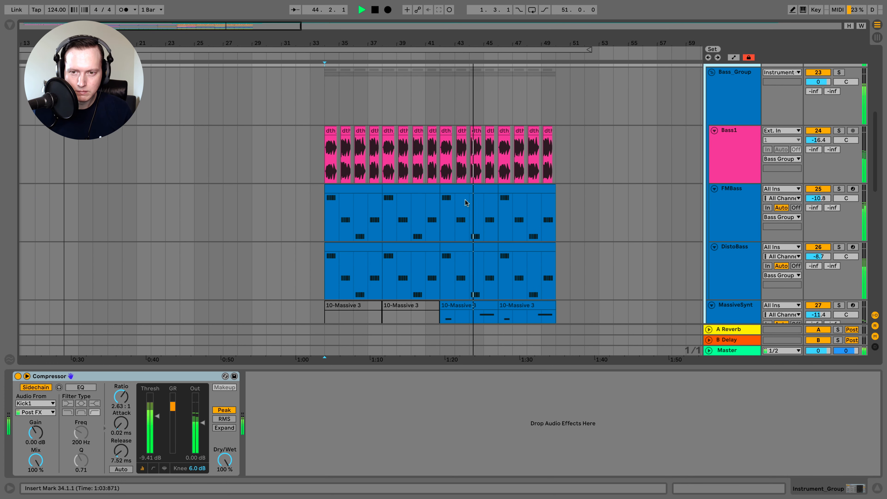
scroll(466, 199, "down", 1)
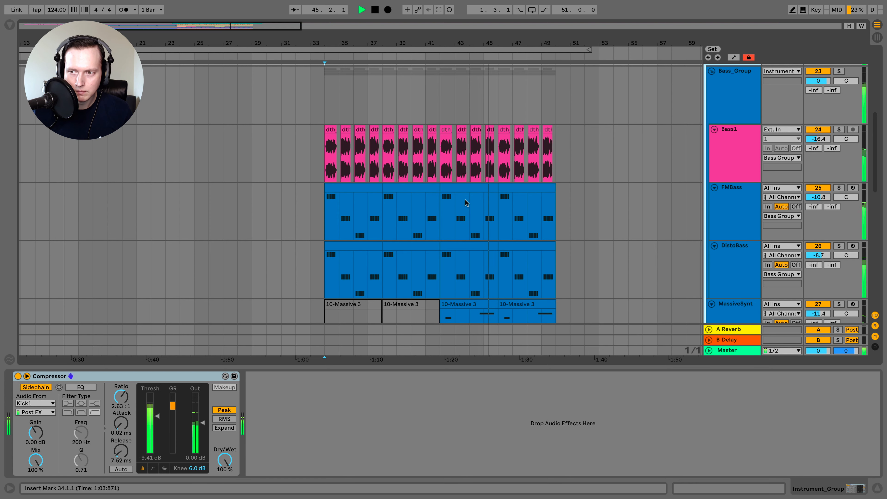
key("space")
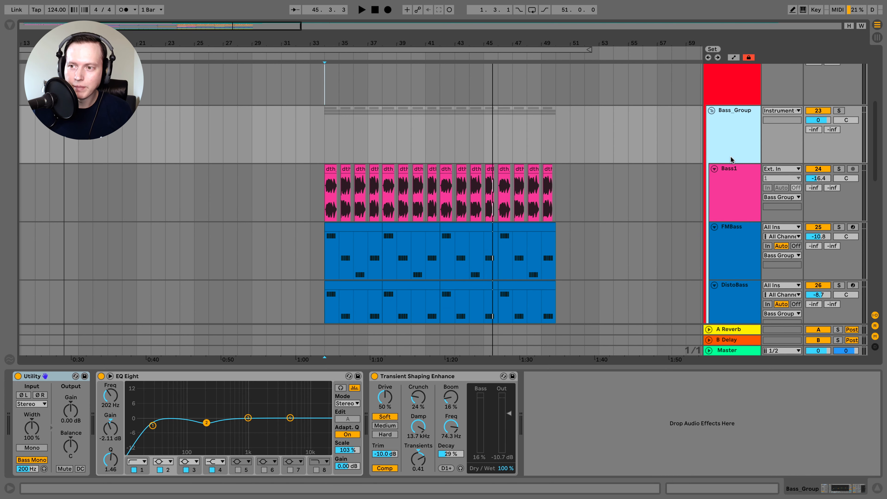
- Examine the Utility, EQ Eight and Transient Shaping Enhance devices on Bass_Group
scroll(731, 160, "up", 3)
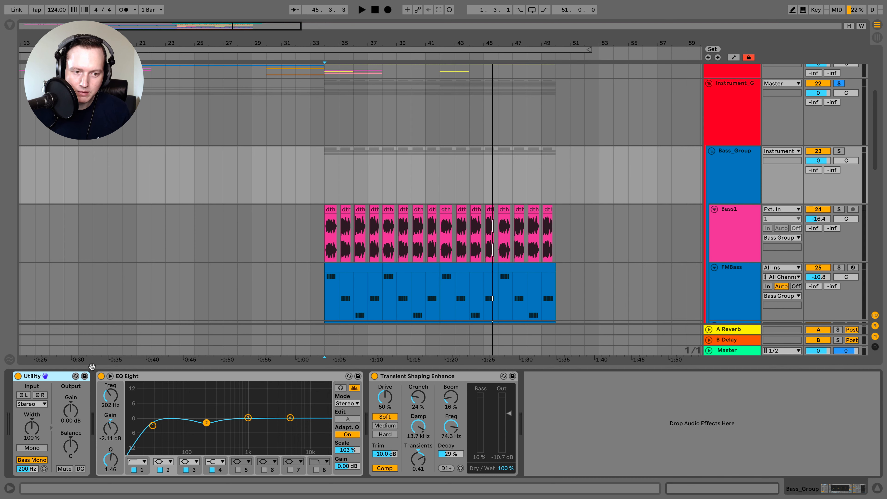
left_click(156, 376)
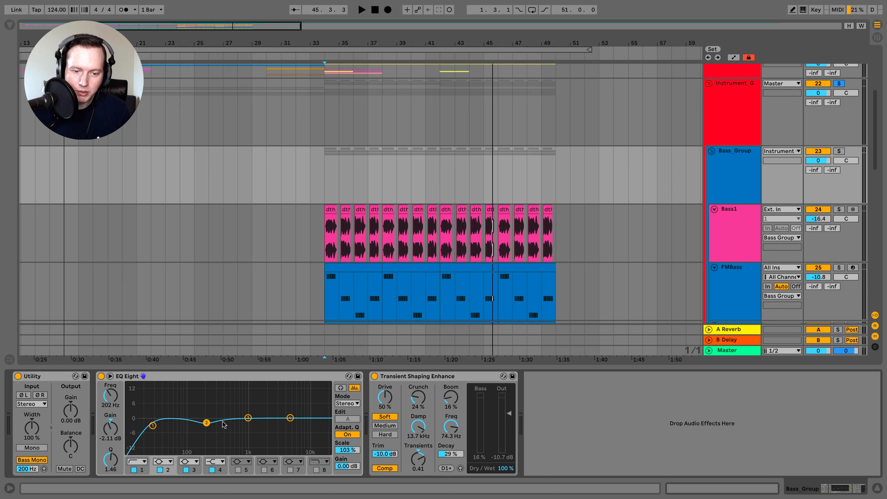
left_click(412, 377)
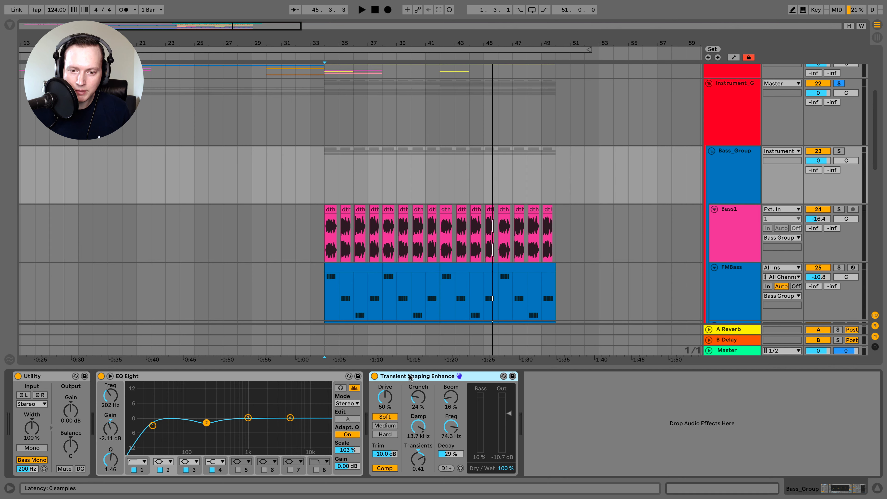
- Solo Bass_Group and audition it from bar 34, comparing the sound with Transient Shaping Enhance bypassed and enabled
left_click(839, 151)
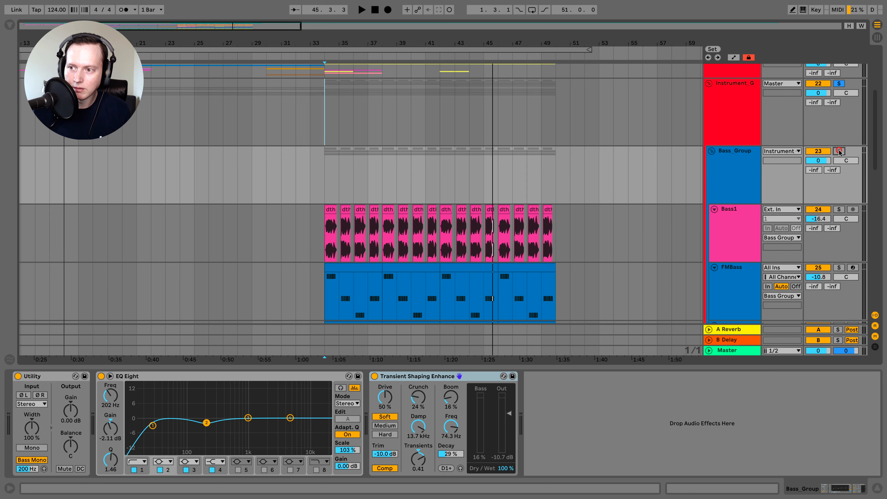
key("space")
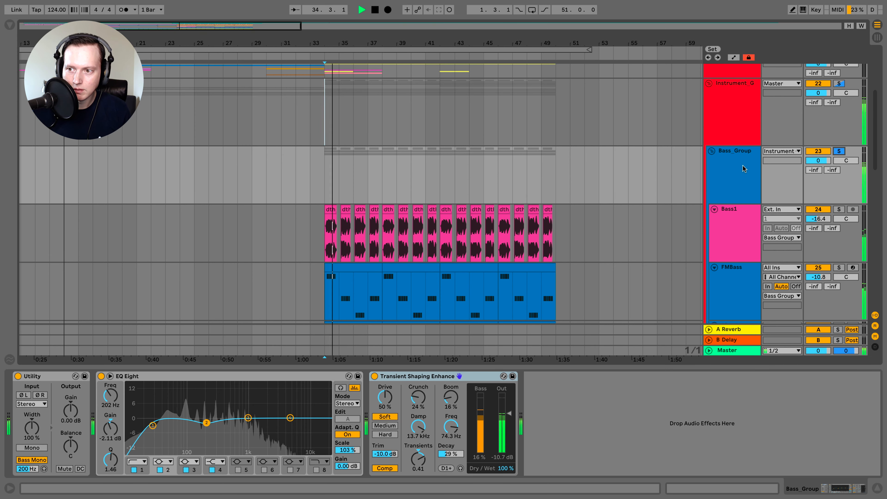
left_click(374, 377)
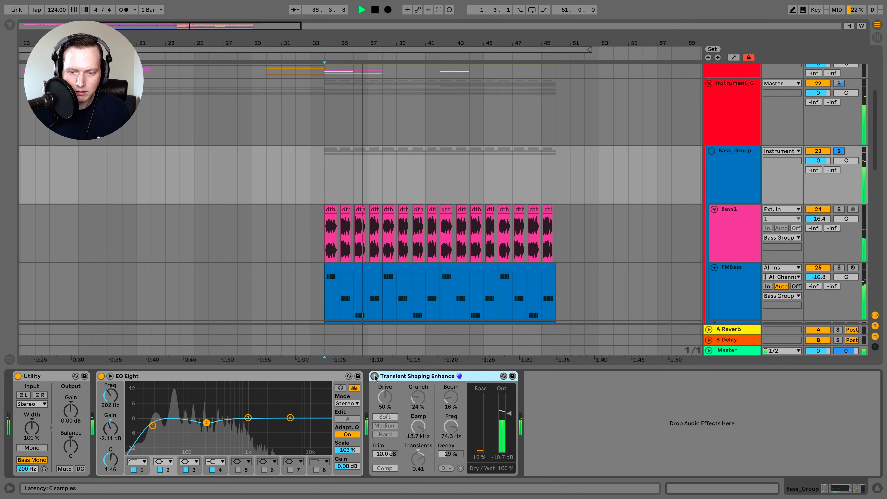
left_click(374, 376)
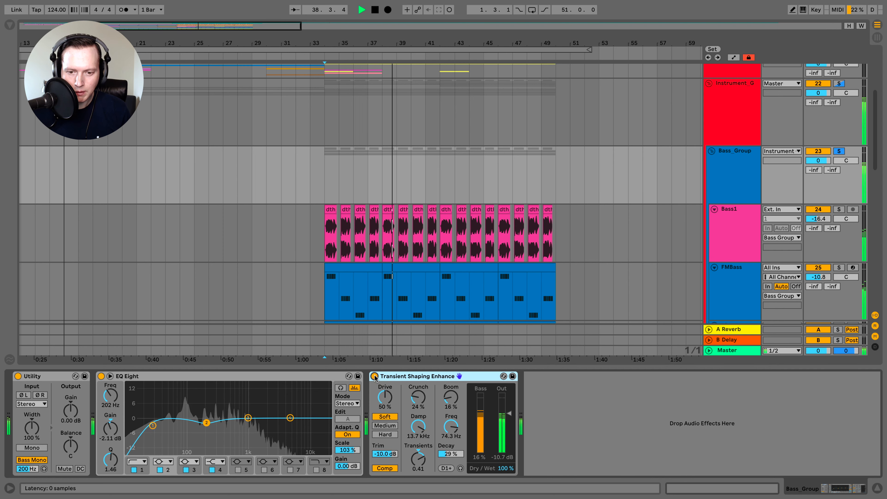
key("space")
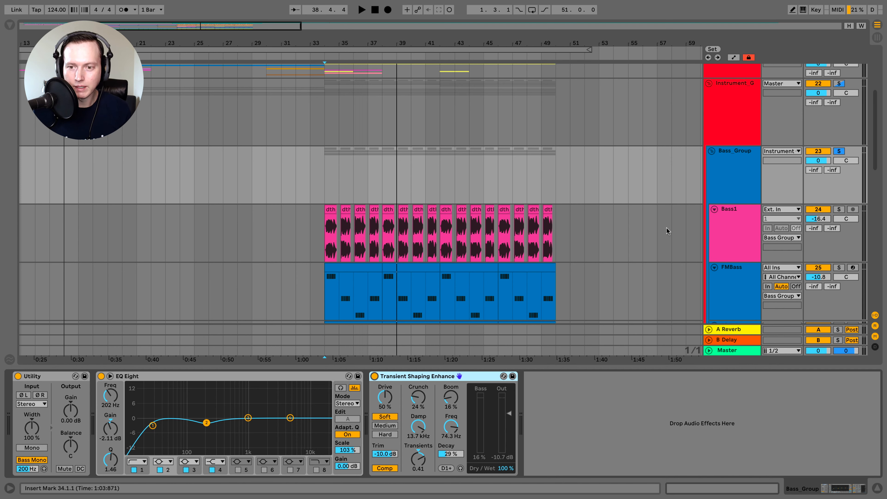
- Examine Bass1's EQ Eight and the settings in its JJP-Bass plug-in window, then close the window
scroll(667, 231, "down", 1)
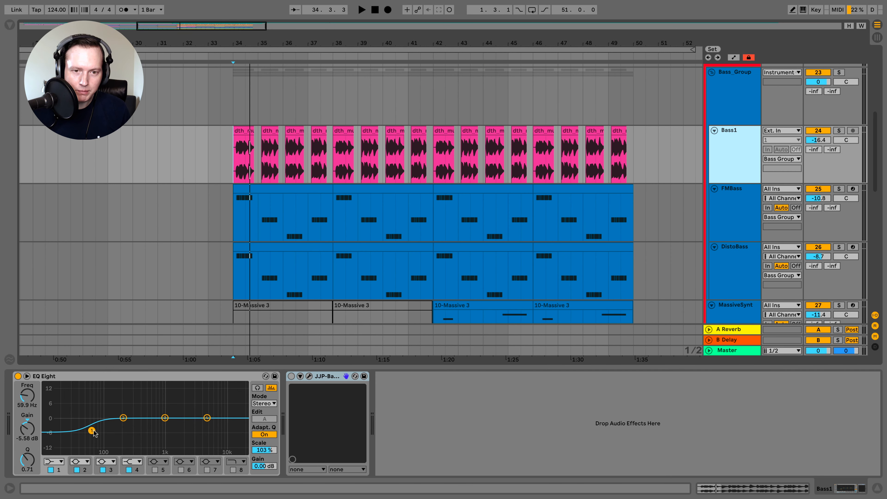
left_click(334, 377)
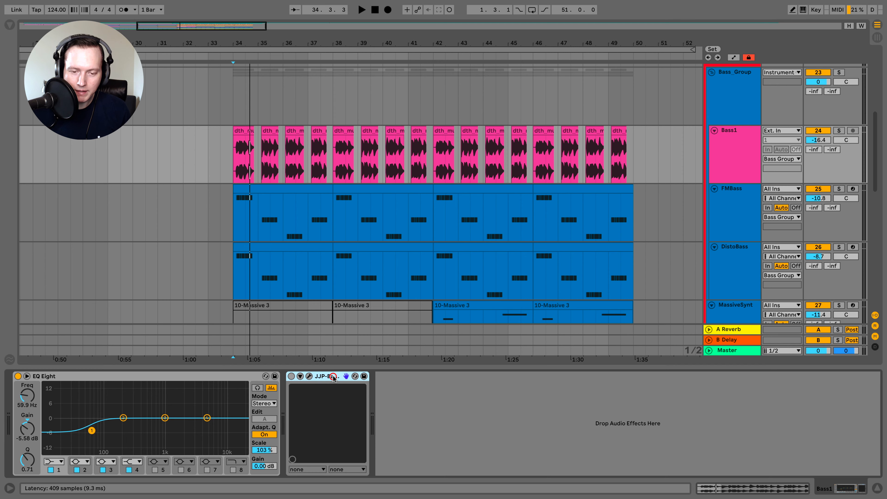
left_click(309, 376)
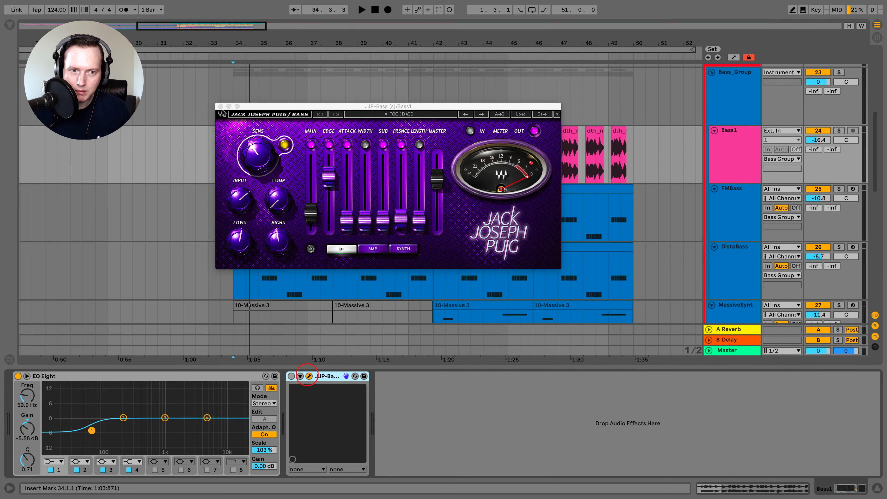
left_click(221, 106)
scroll(365, 182, "down", 1)
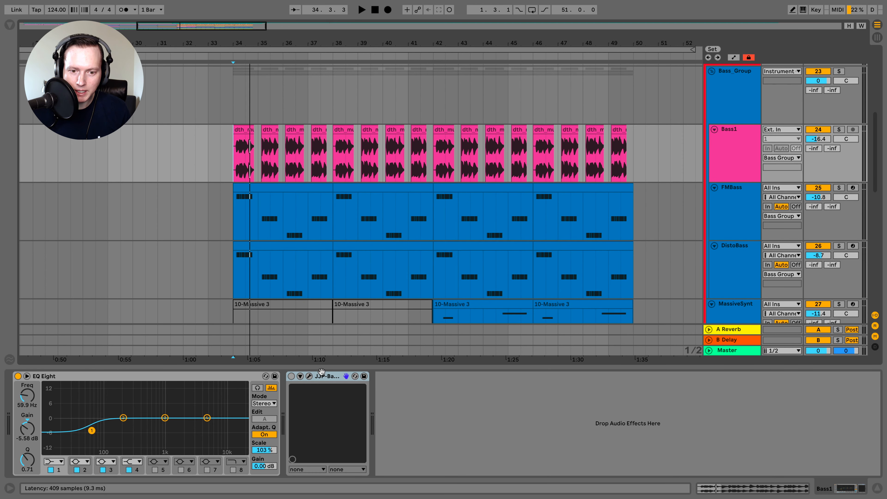
scroll(337, 305, "right", 2)
- Solo the Bass1 track and audition its clips from bar 34 at a closer timeline zoom
left_click(731, 166)
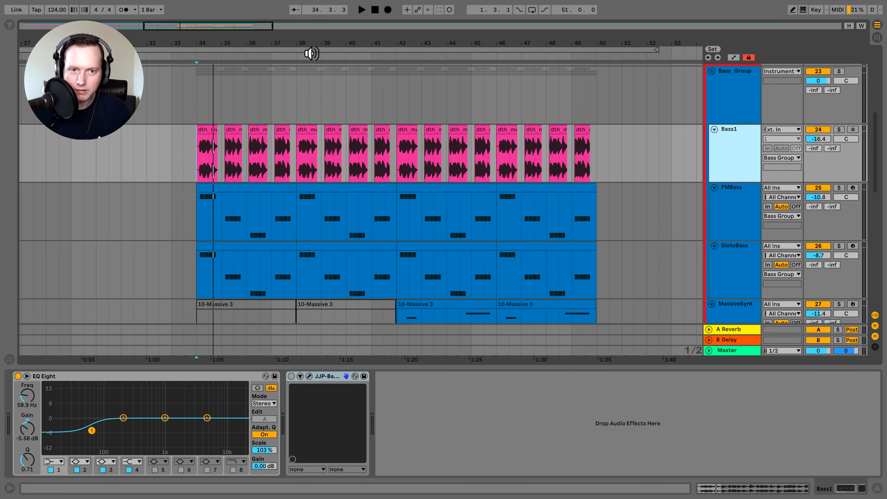
left_click(330, 41)
left_click_drag(331, 41, 331, 71)
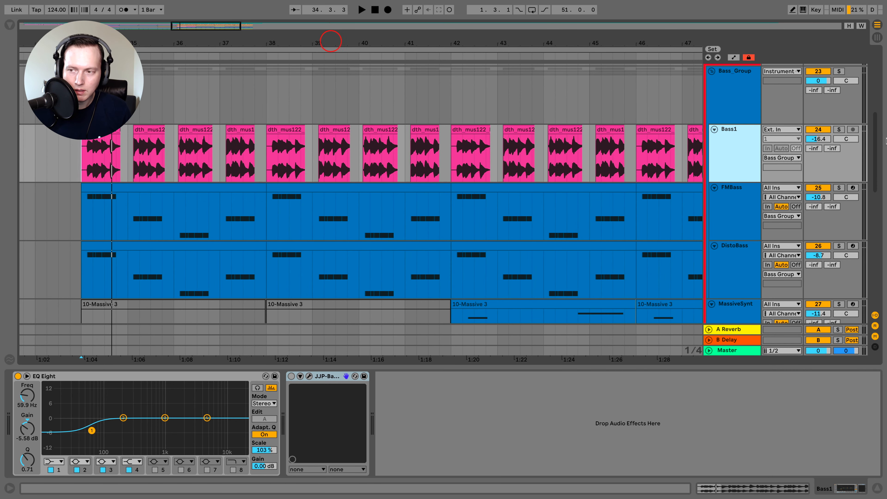
left_click(839, 130)
key("space")
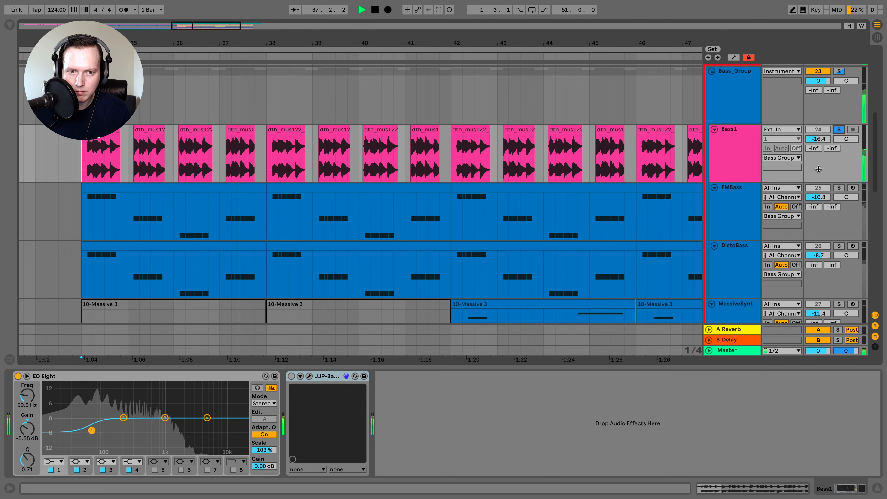
key("space")
- Solo FMBass instead of Bass1, audition it from bar 34 and look at its Massive synth patch
left_click(729, 215)
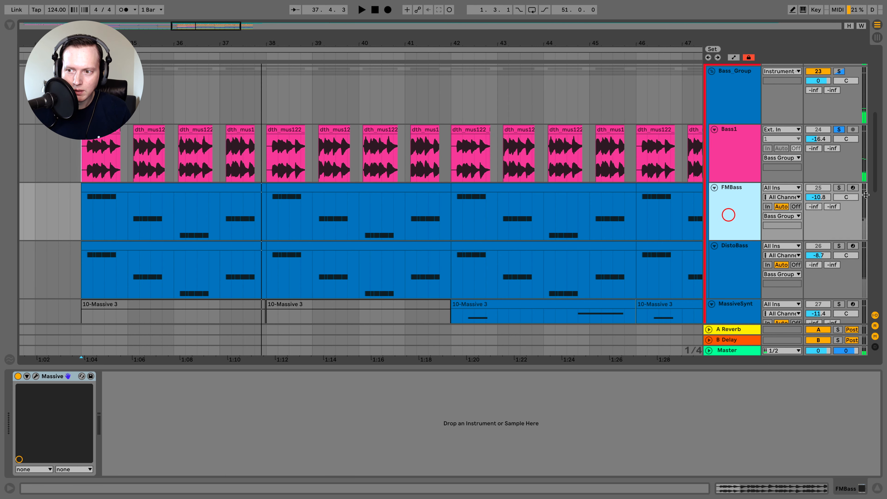
left_click(839, 188)
left_click(736, 201)
key("space")
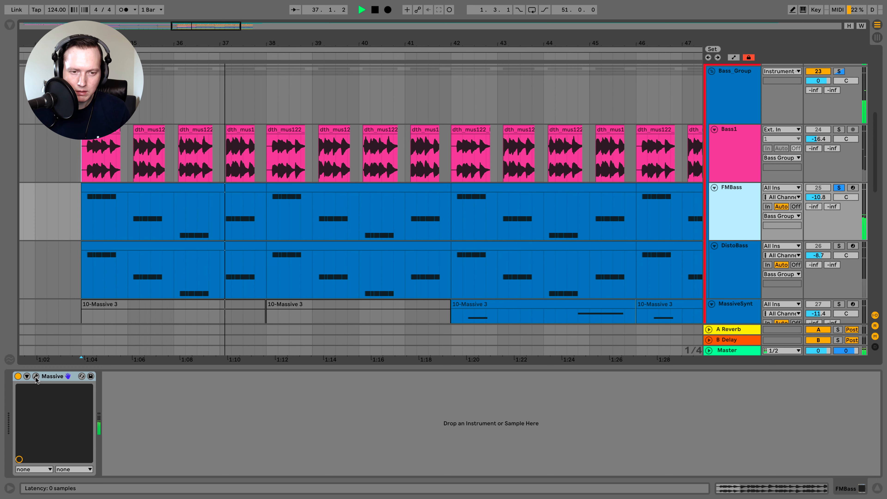
key("space")
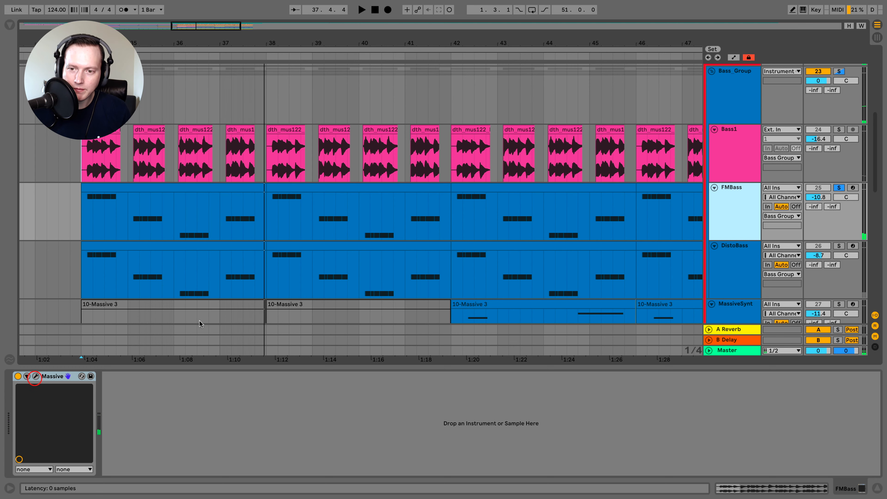
left_click(36, 376)
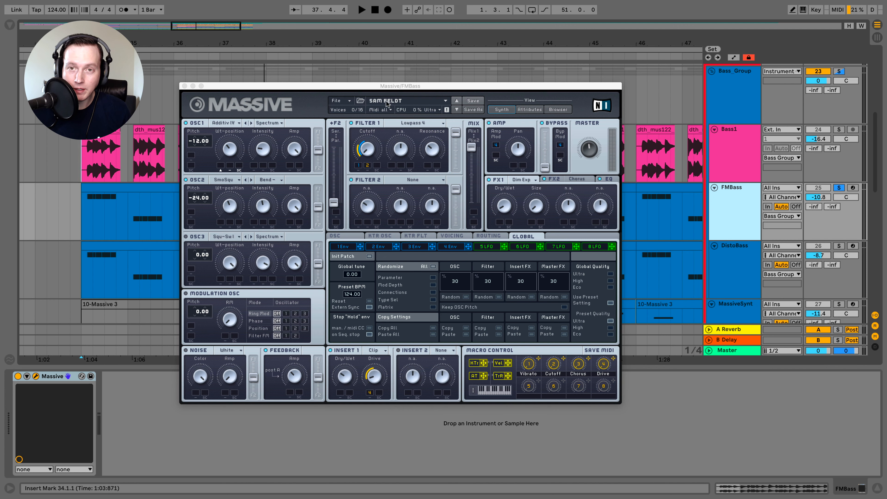
left_click(184, 86)
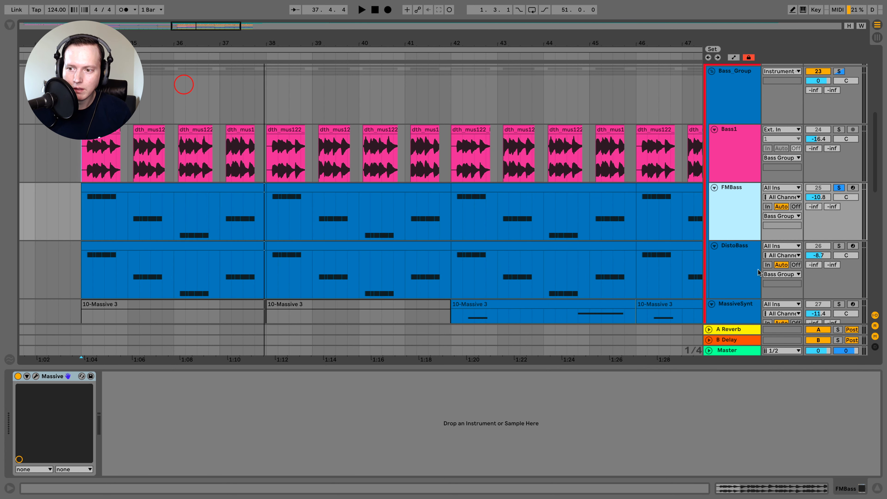
- Solo DistoBass, look at its EQ Eight, Pedal and Massive patch, and audition the track from bar 34
left_click(741, 268)
left_click(839, 247)
left_click(736, 254)
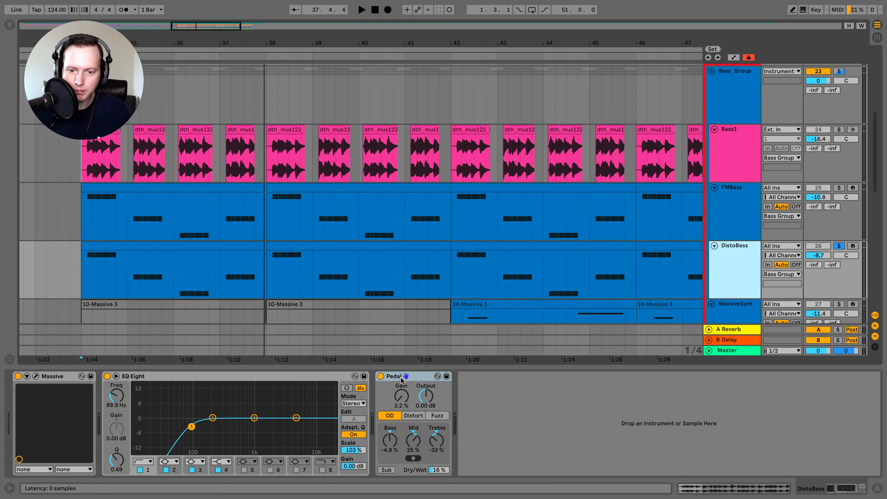
left_click(157, 377)
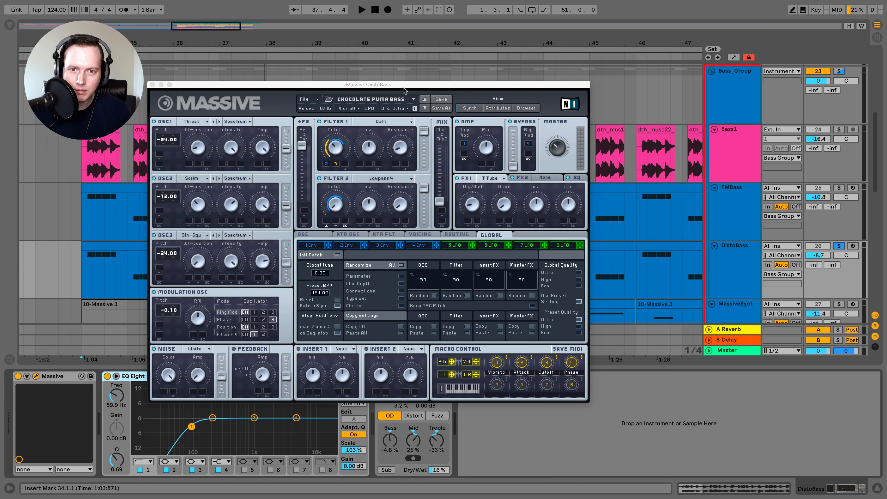
left_click_drag(404, 89, 387, 76)
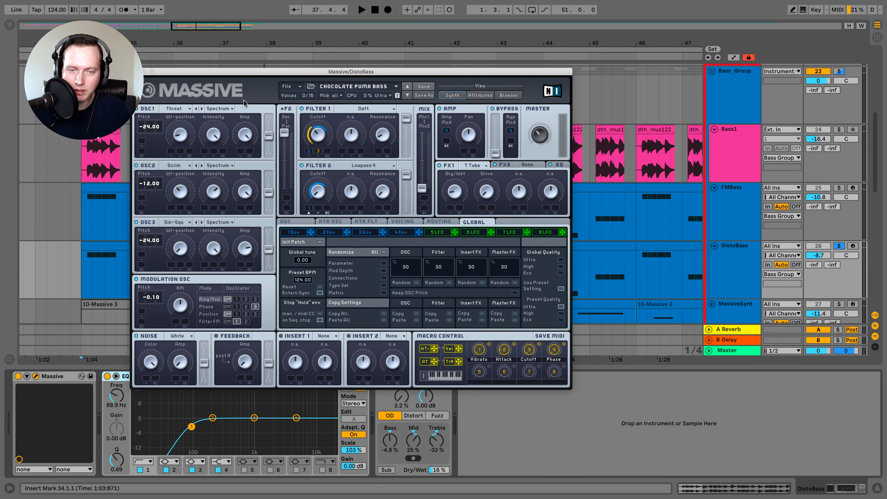
left_click(138, 71)
key("space")
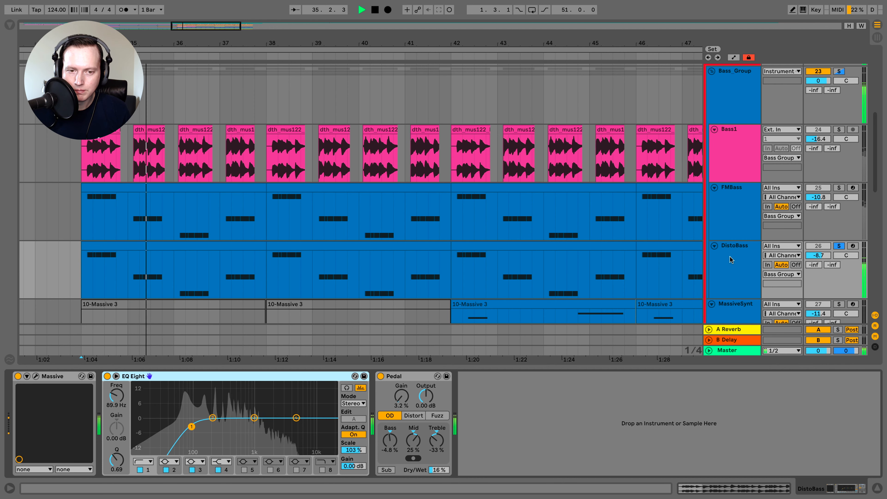
- Solo Bass_Group and audition its bass layers together from bar 34 with a wider timeline view
left_click(840, 71)
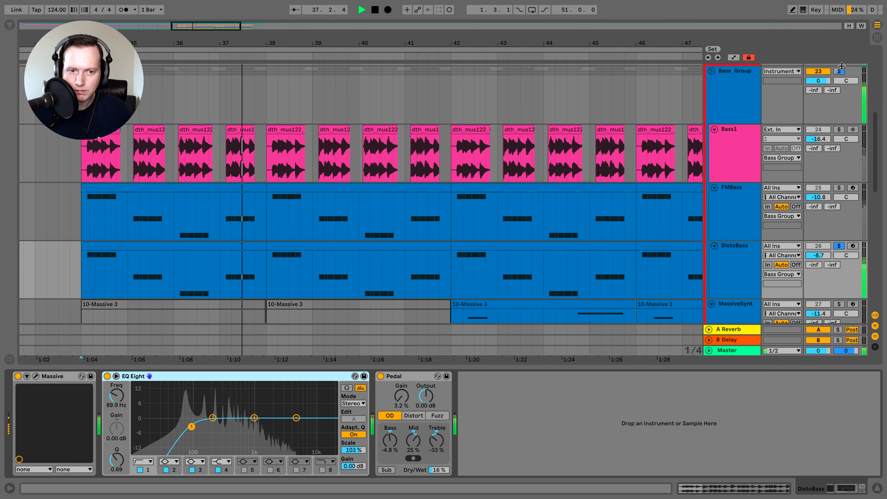
key("space")
left_click(841, 71)
key("space")
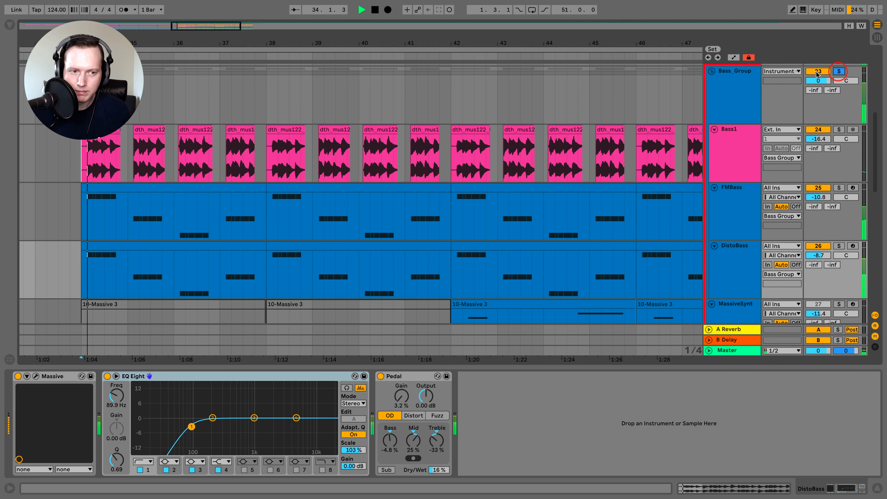
left_click_drag(212, 53, 214, 39)
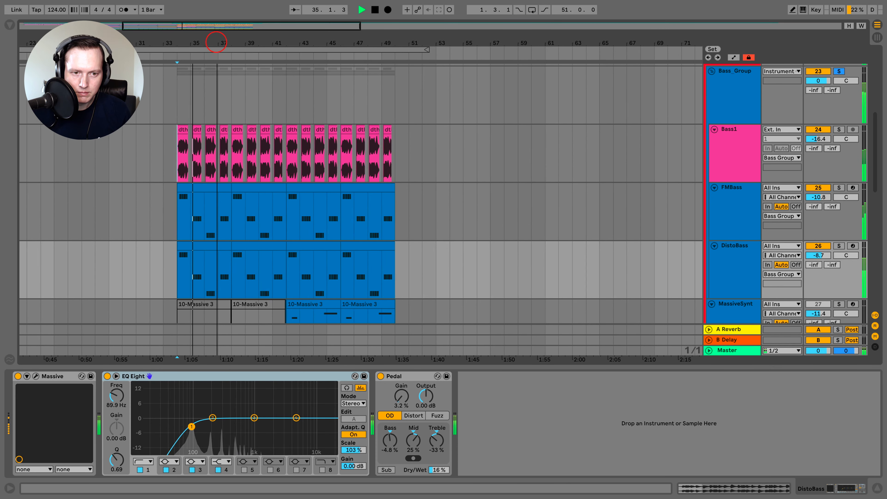
scroll(303, 129, "left", 5)
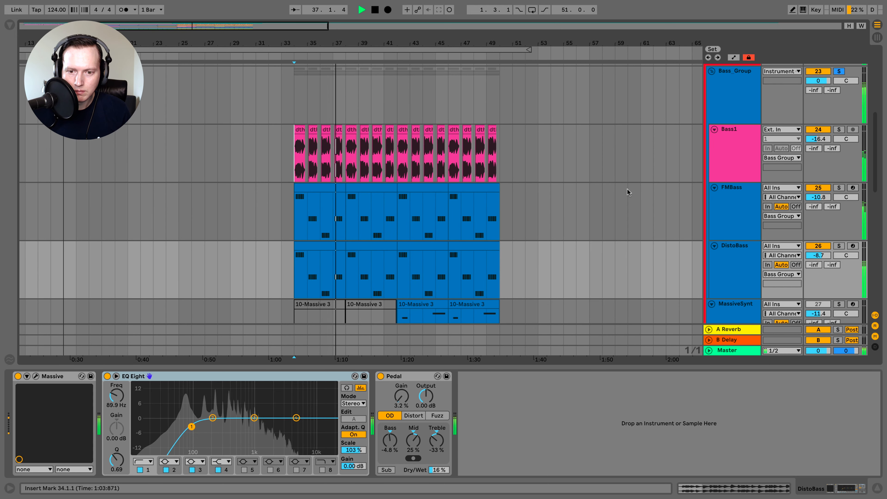
- Solo the MassiveSynt track, audition it from bar 42 and look at its Massive synth patch
scroll(627, 188, "down", 1)
scroll(626, 190, "down", 1)
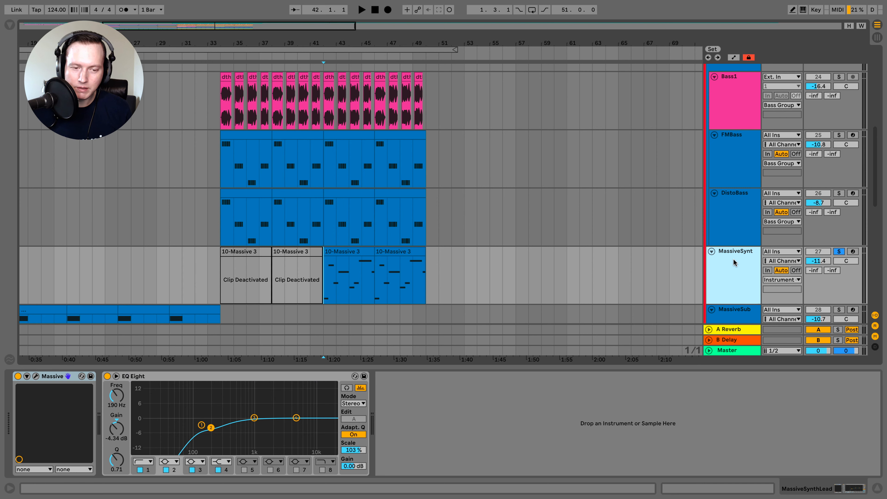
key("space")
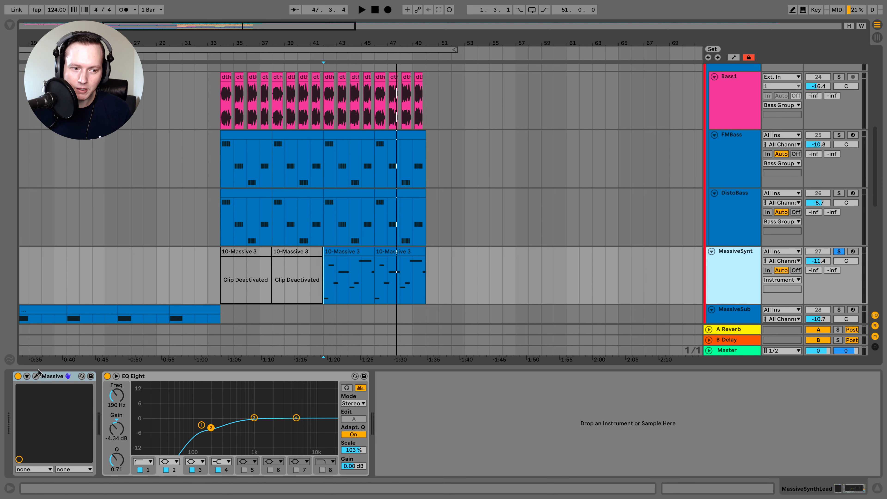
left_click(36, 375)
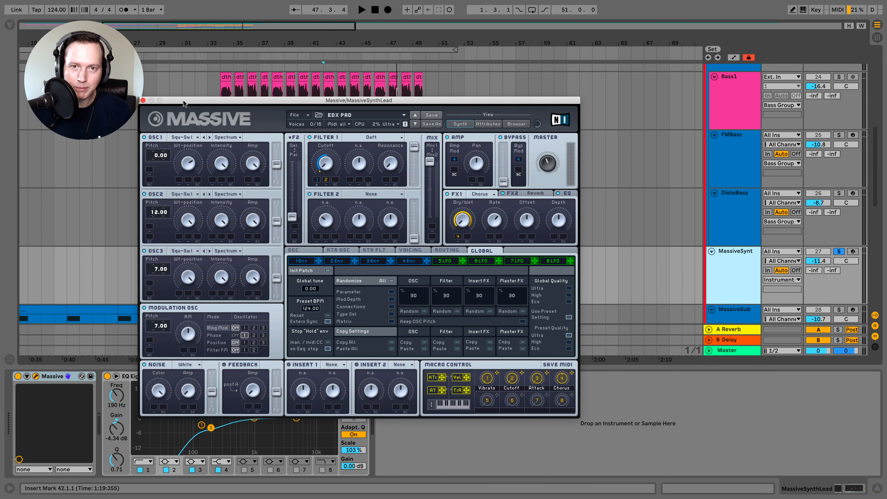
left_click(143, 100)
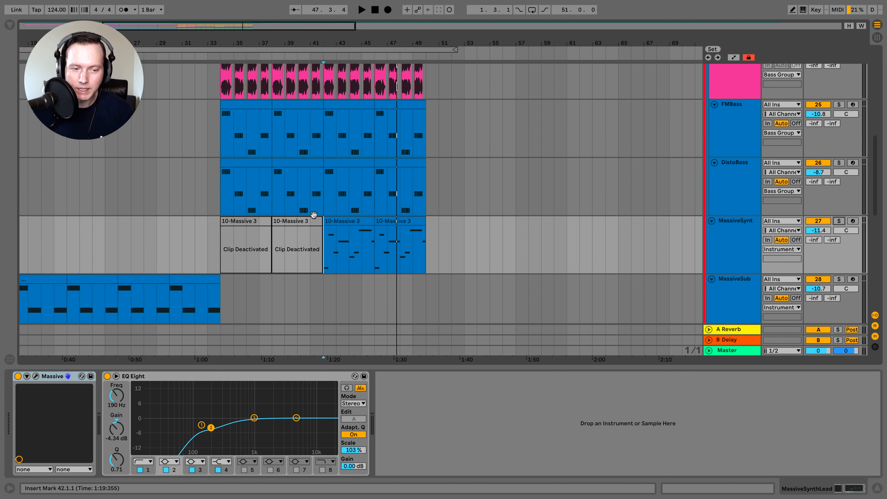
- Solo the MassiveSub track instead of MassiveSynt and audition its clips from bar 18
scroll(313, 215, "down", 1)
scroll(373, 243, "left", 5)
scroll(377, 241, "right", 2)
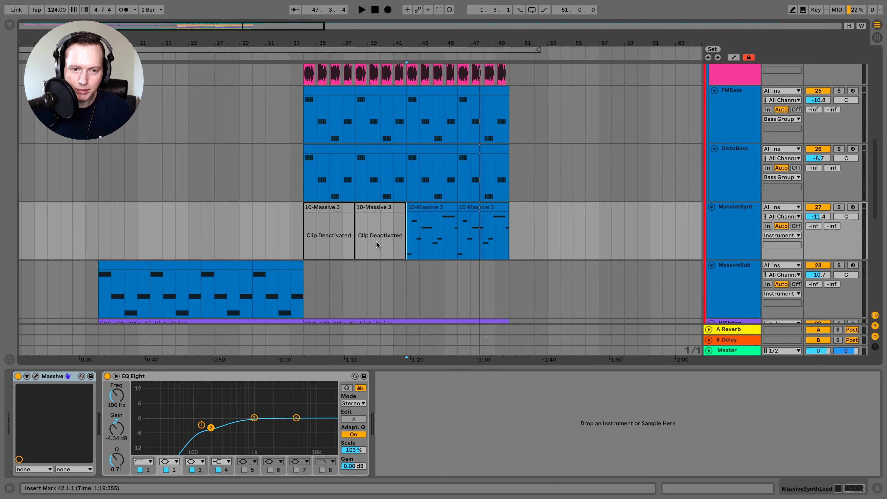
scroll(377, 241, "right", 1)
left_click(724, 277)
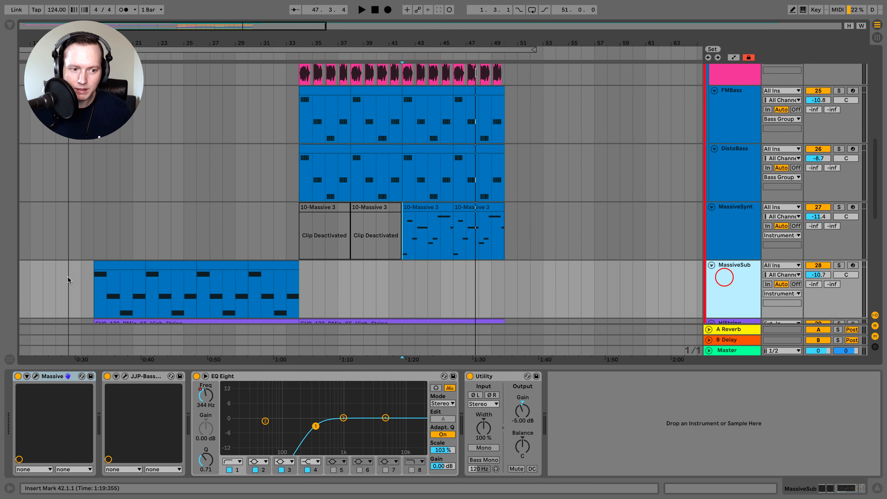
left_click(97, 301)
scroll(455, 269, "down", 1)
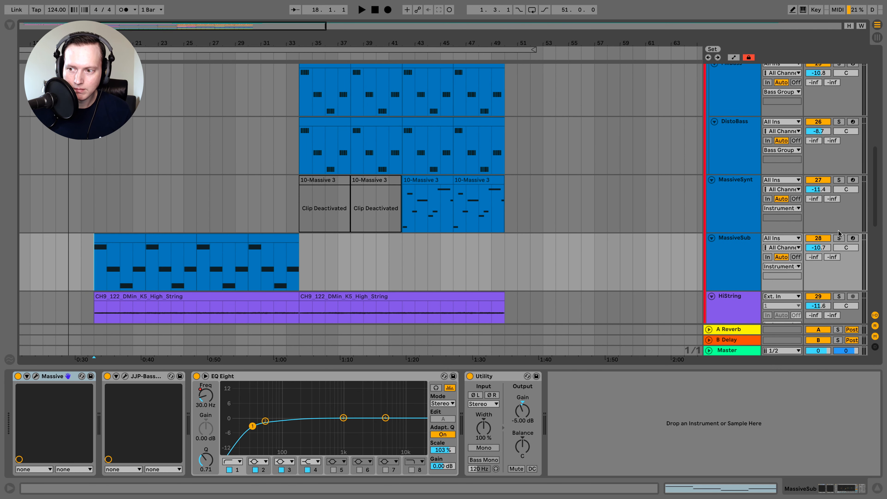
left_click(838, 238)
key("space")
scroll(653, 244, "down", 1)
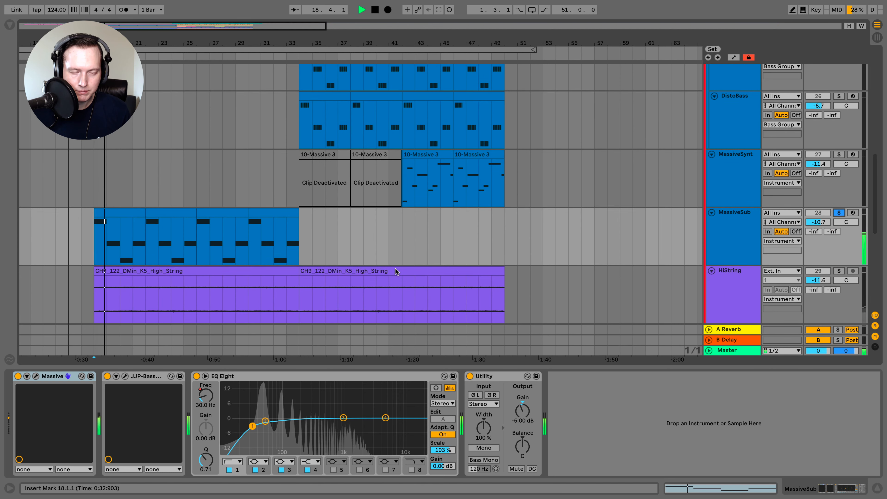
- Examine MassiveSub's 3 Octave Sub patch in the Massive window during playback, then stop and close the window
left_click(36, 377)
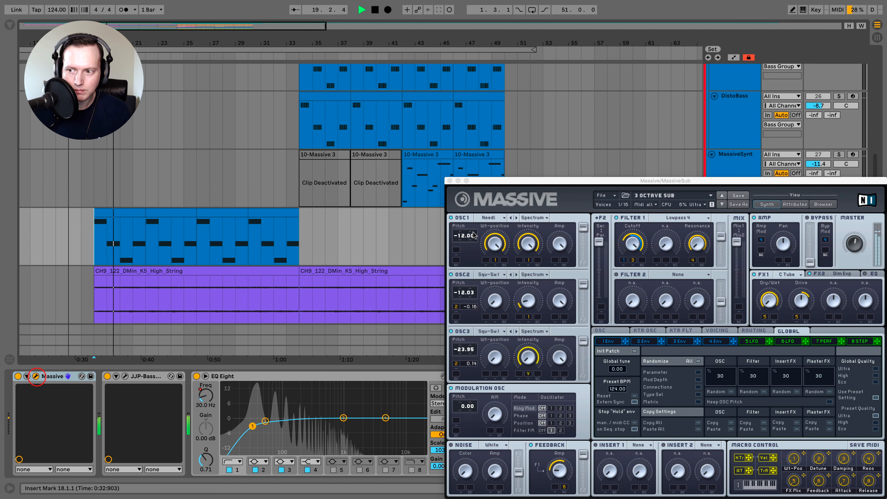
left_click_drag(512, 184, 300, 62)
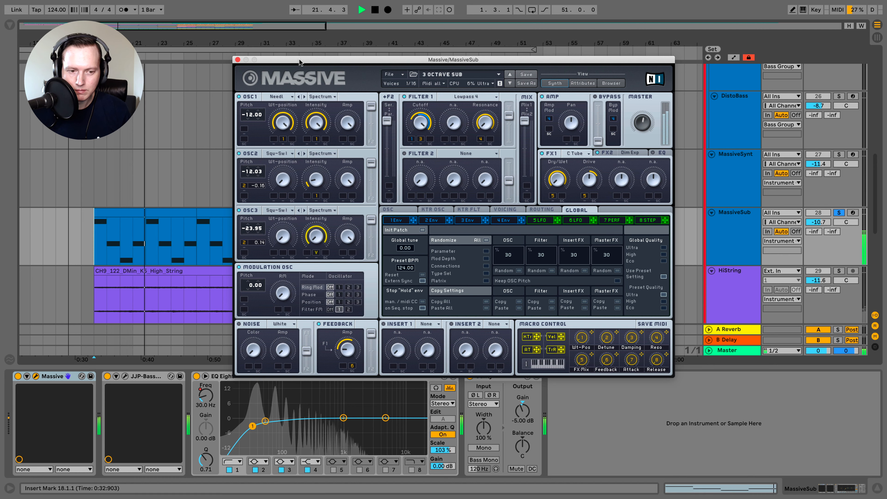
key("space")
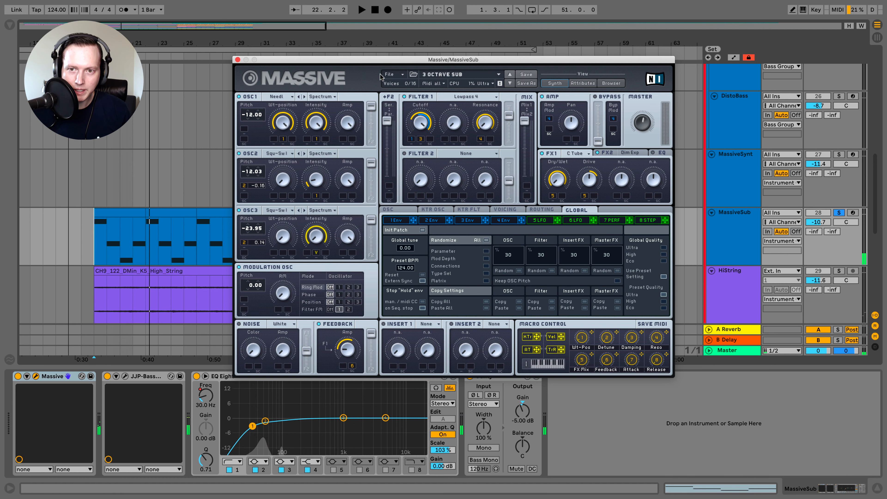
left_click(237, 60)
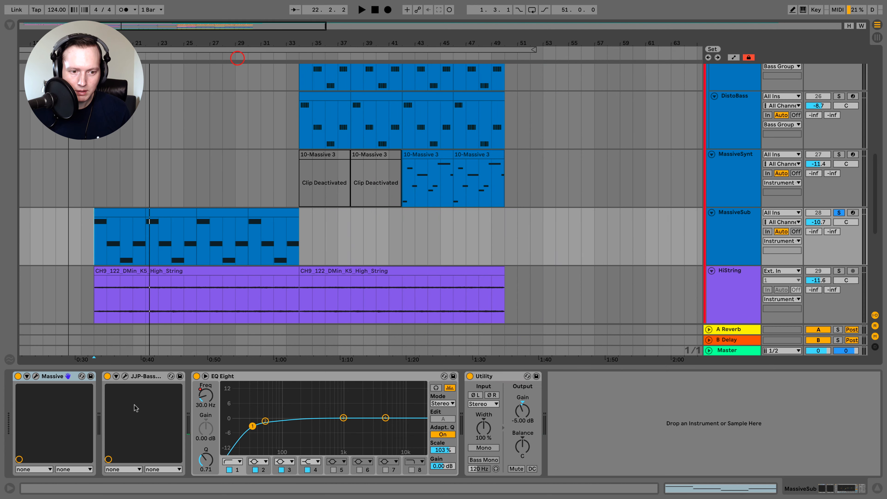
- Inspect MassiveSub's JJP-Bass plug-in, compare the sound with it bypassed and active from bar 18, then close its window
left_click(124, 376)
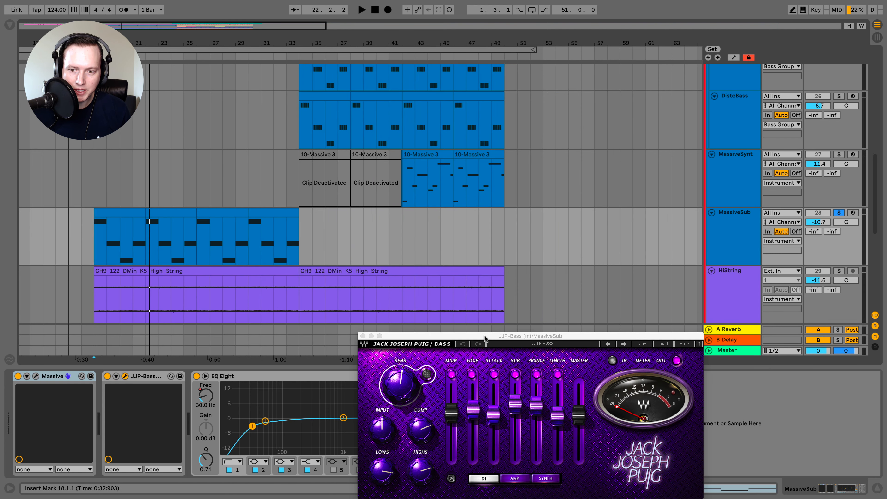
left_click_drag(485, 338, 316, 68)
key("space")
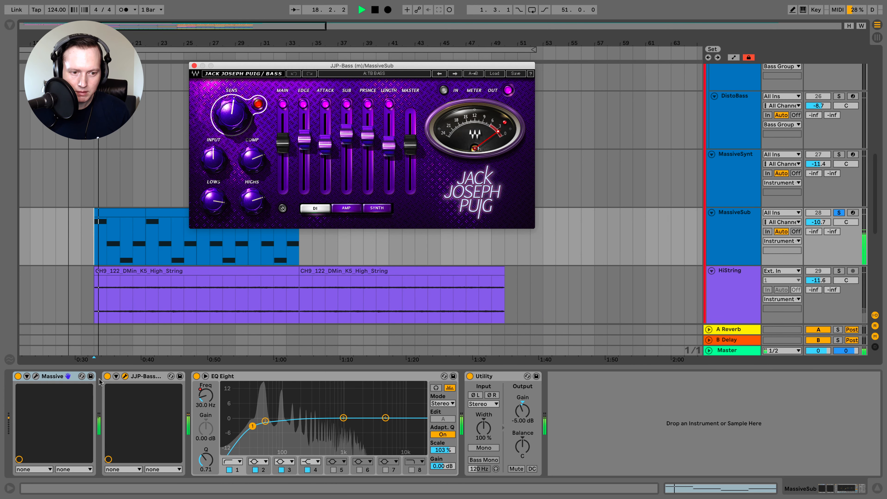
left_click(108, 376)
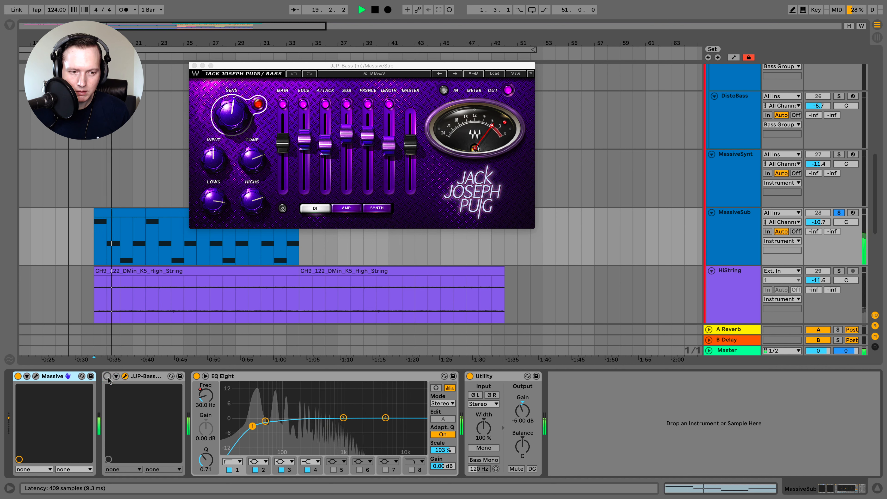
left_click(108, 376)
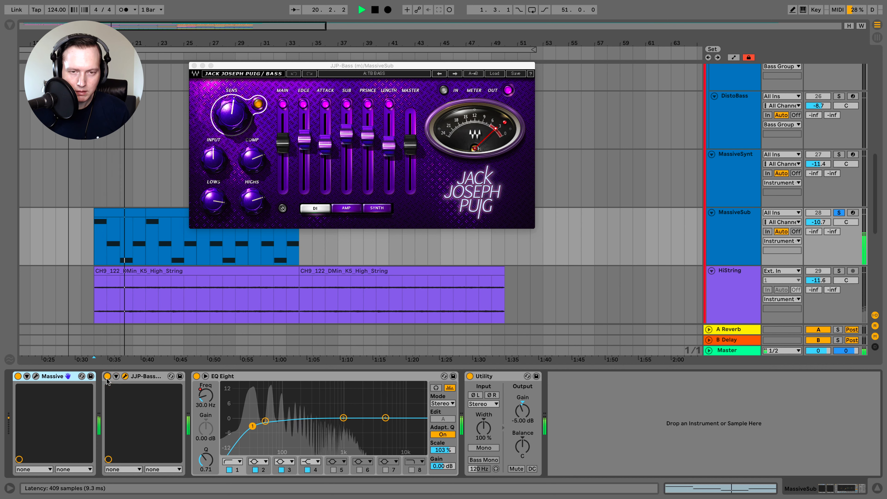
key("space")
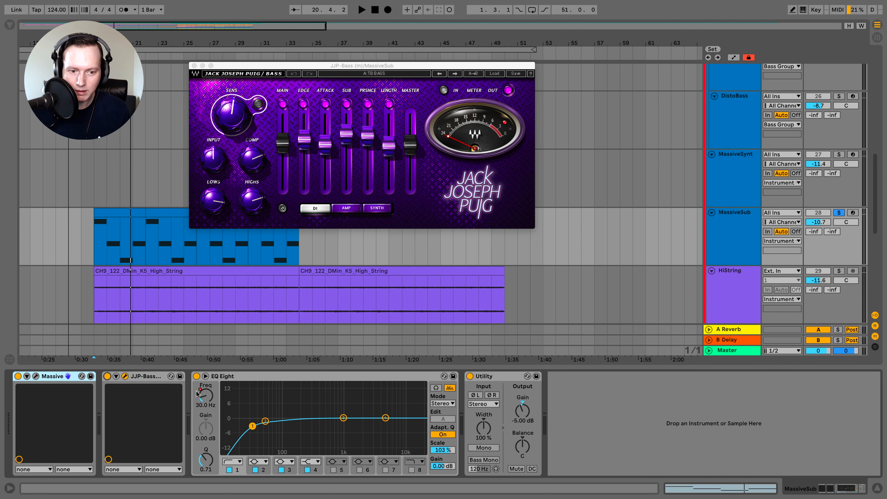
left_click(231, 378)
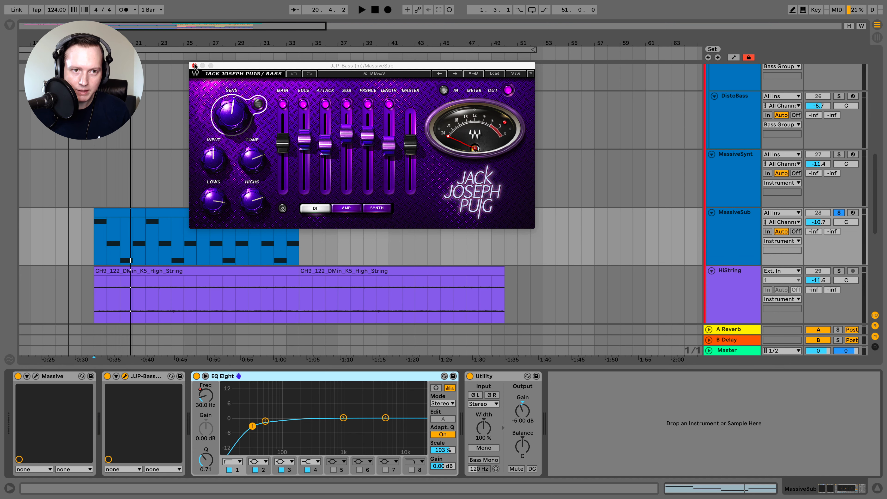
left_click(194, 65)
- Show MassiveSub's EQ Eight frequency automation, audition the filter sweep from bar 30, then hide the automation lanes
key("a")
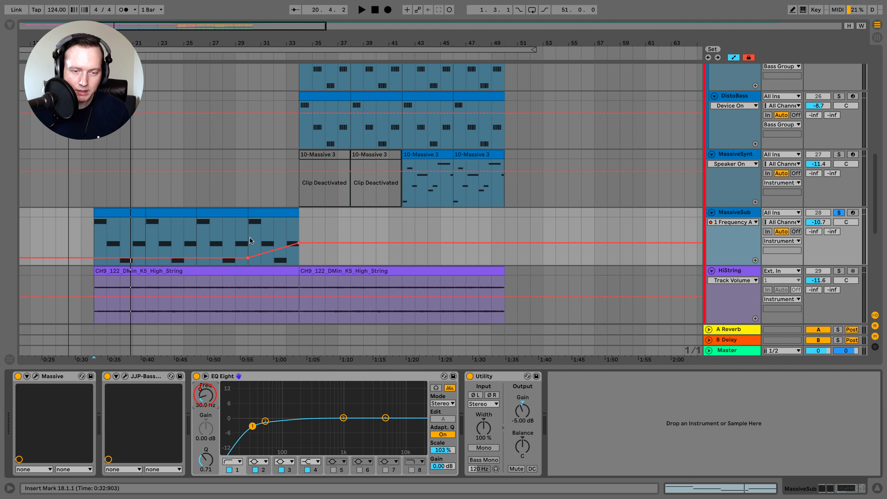
left_click(248, 241)
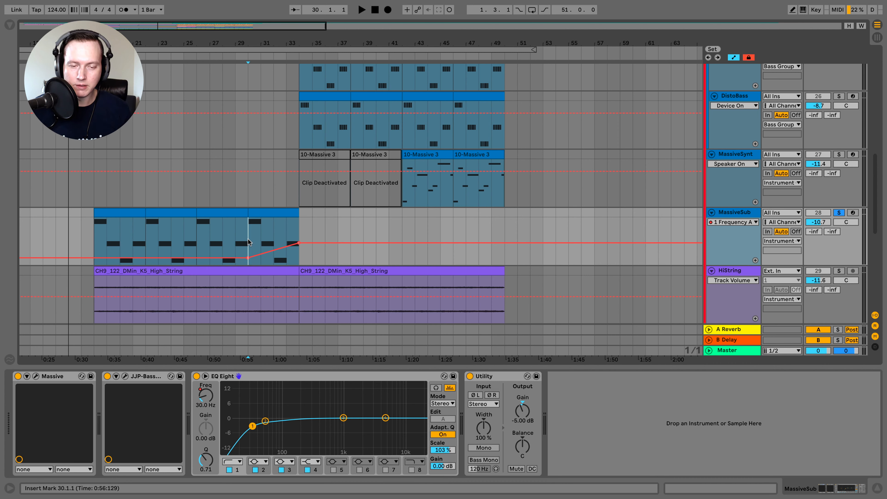
key("space")
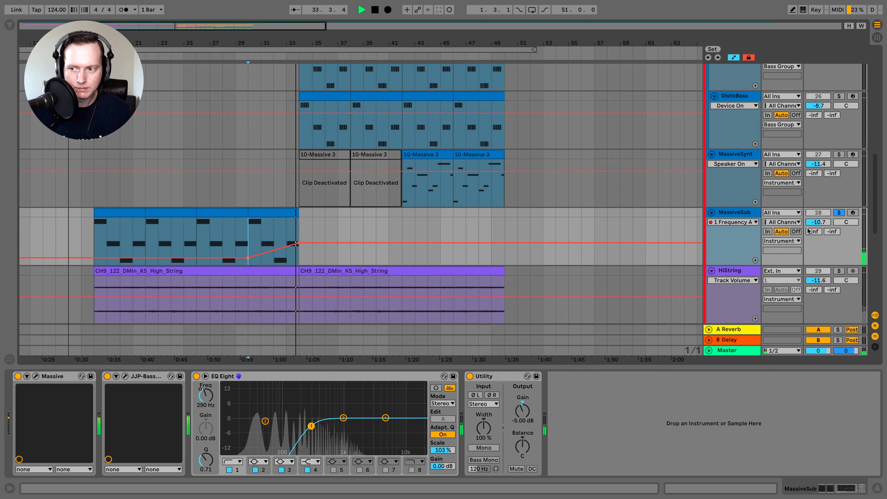
key("space")
scroll(431, 201, "down", 2)
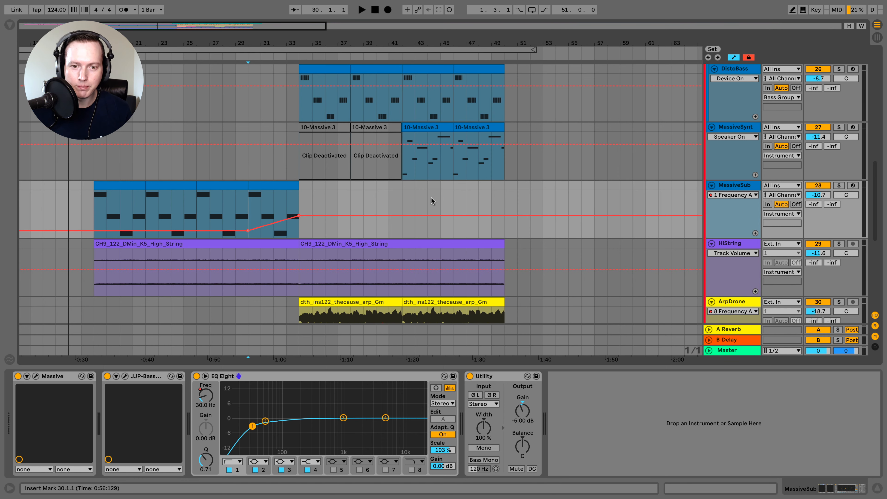
key("a")
- Solo the HiString track and audition its high string clips from bar 18
left_click(93, 270)
left_click(839, 244)
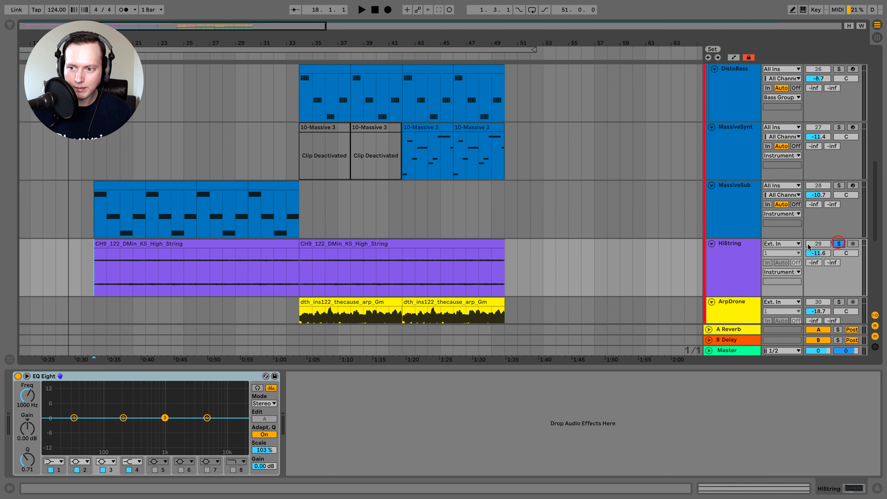
key("space")
scroll(631, 234, "down", 3)
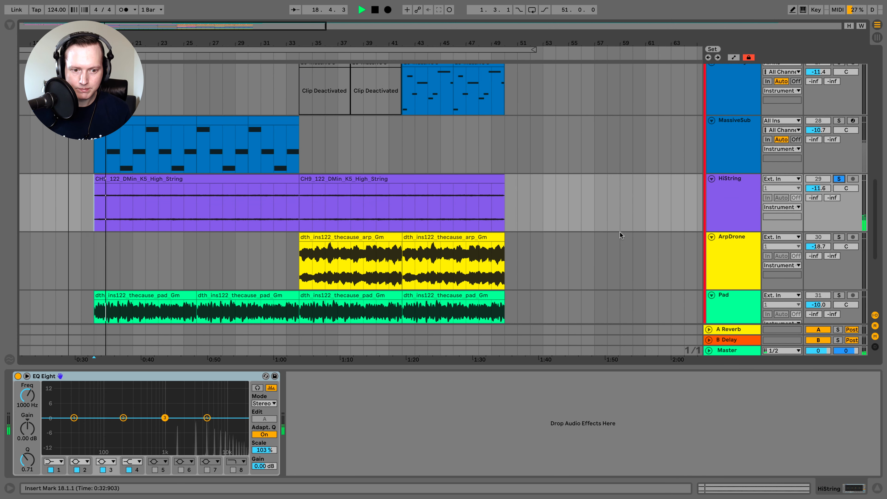
scroll(620, 232, "down", 1)
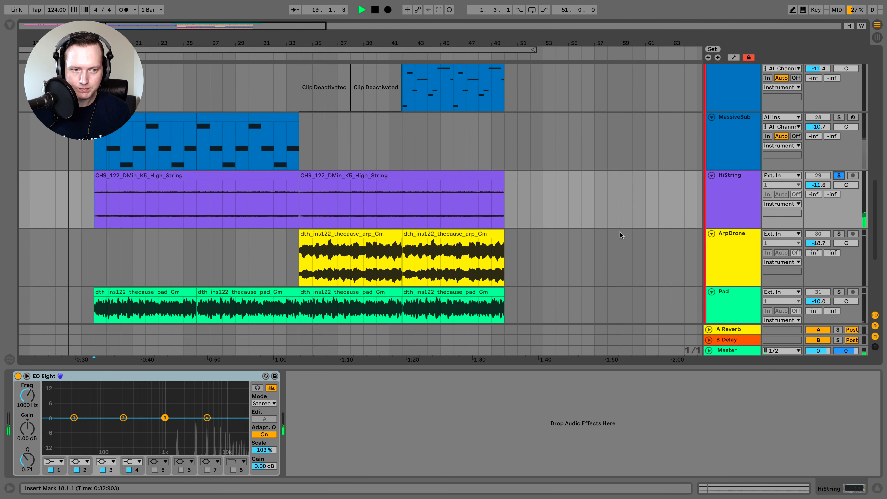
- Unsolo HiString and audition it within the full mix, including the section from bar 34
left_click(839, 175)
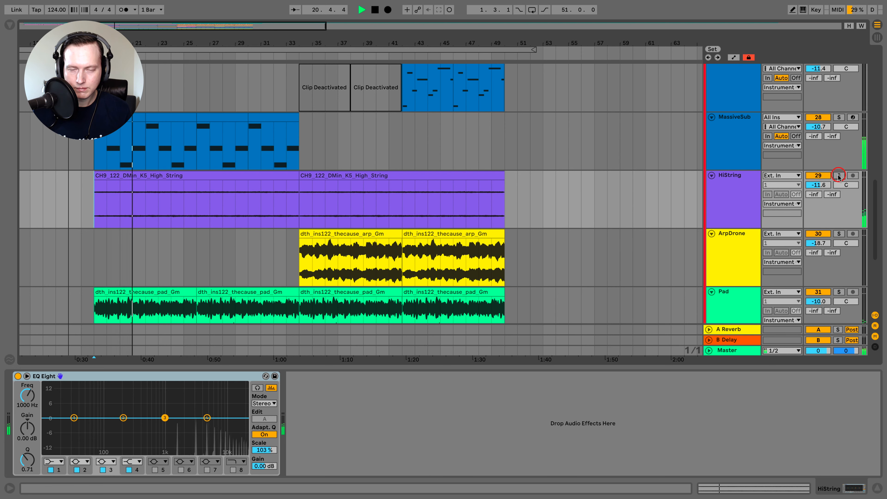
scroll(614, 181, "down", 1)
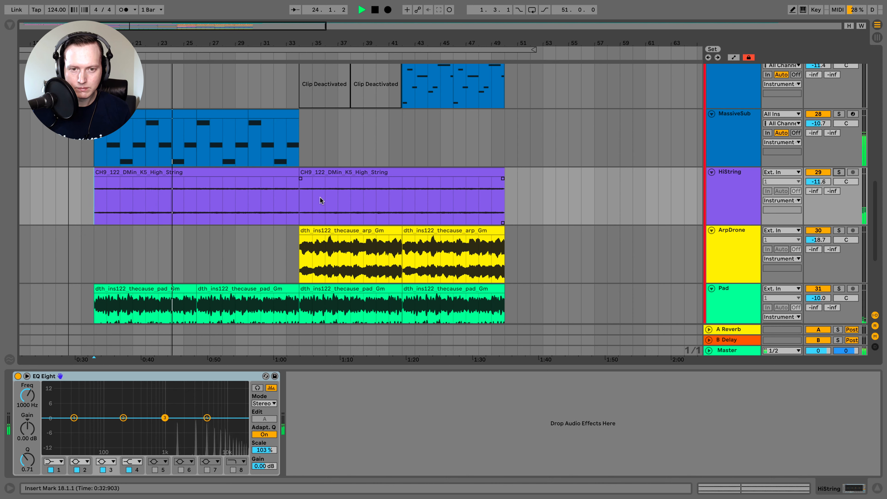
left_click(296, 209)
left_click(297, 206)
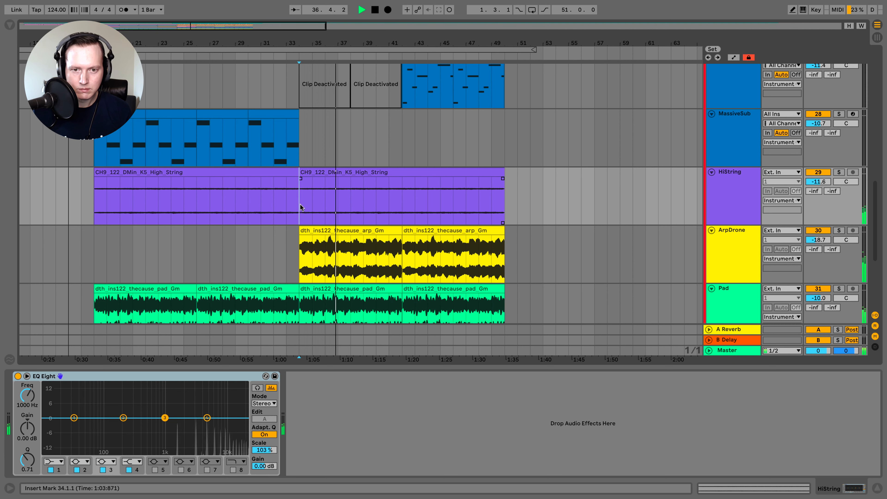
scroll(300, 206, "down", 1)
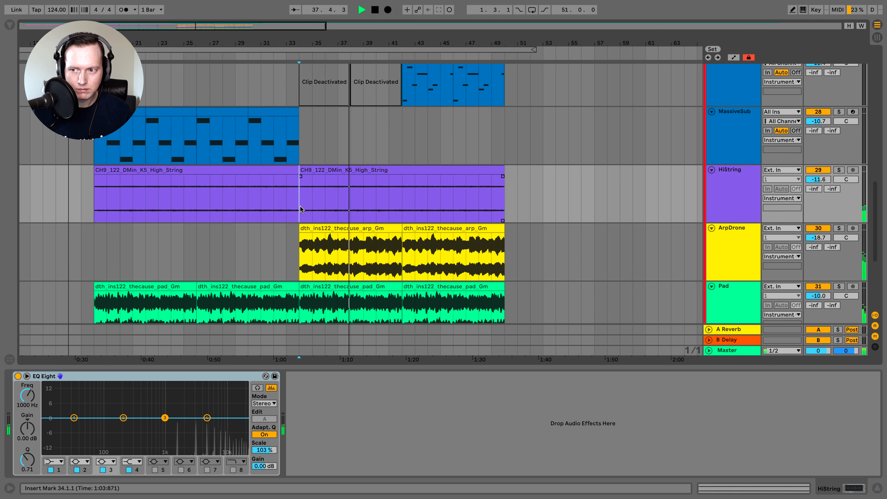
key("space")
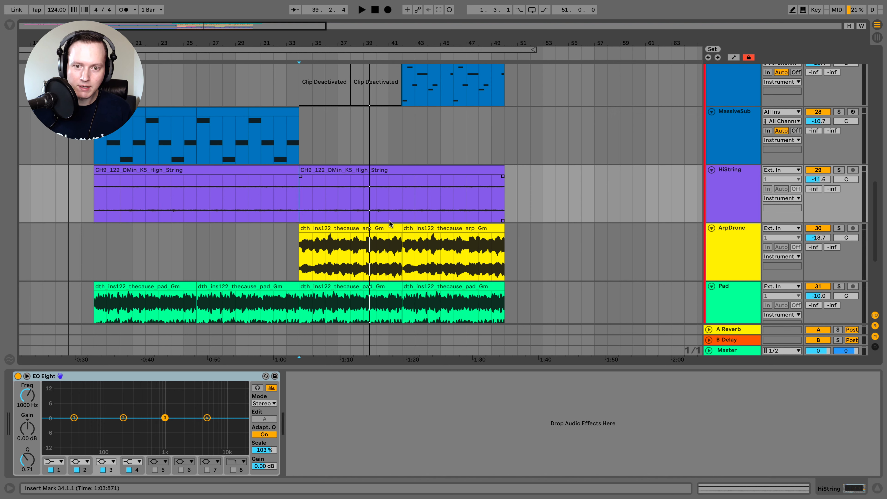
left_click(300, 198)
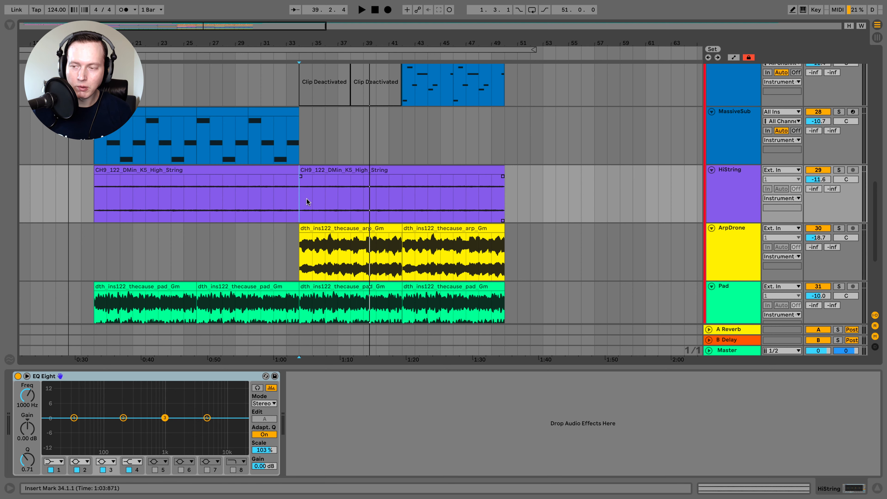
- Solo the ArpDrone track and audition it from bar 34, comparing its EQ Eight bypassed and active
scroll(328, 200, "down", 1)
left_click(297, 189)
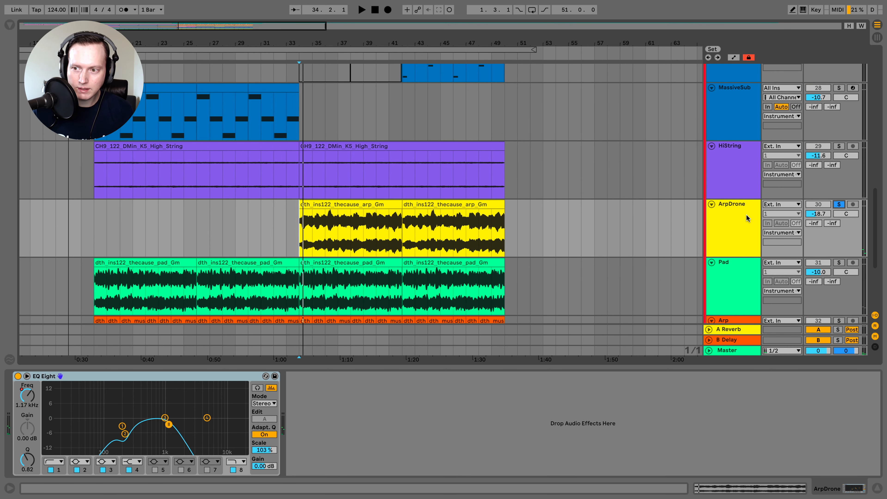
key("space")
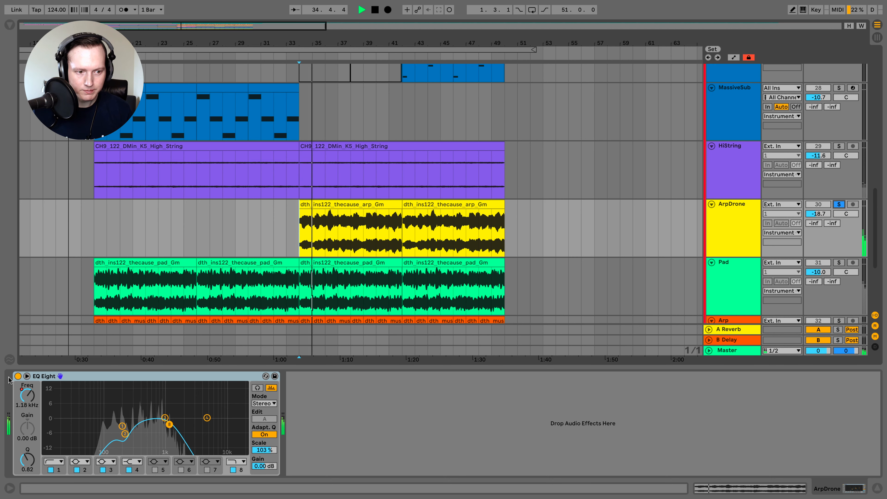
left_click(18, 376)
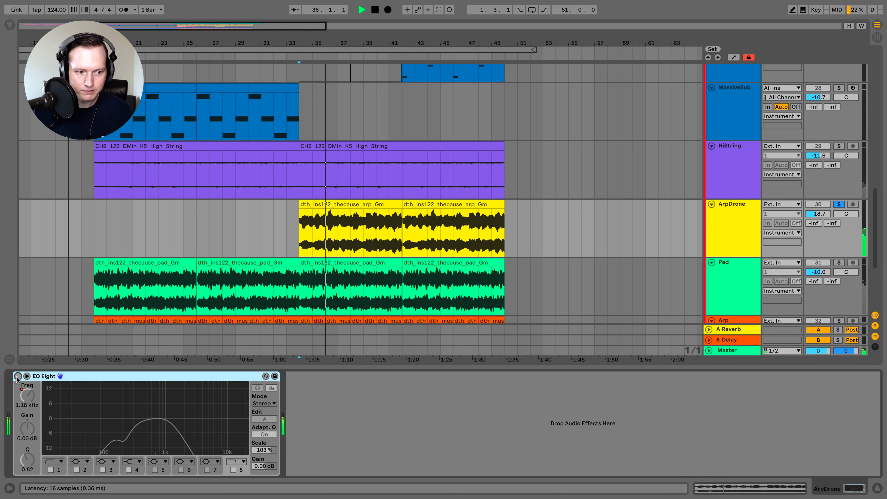
left_click(17, 376)
- Show ArpDrone's EQ Eight frequency automation while it plays, then hide the automation lanes and stop playback
key("a")
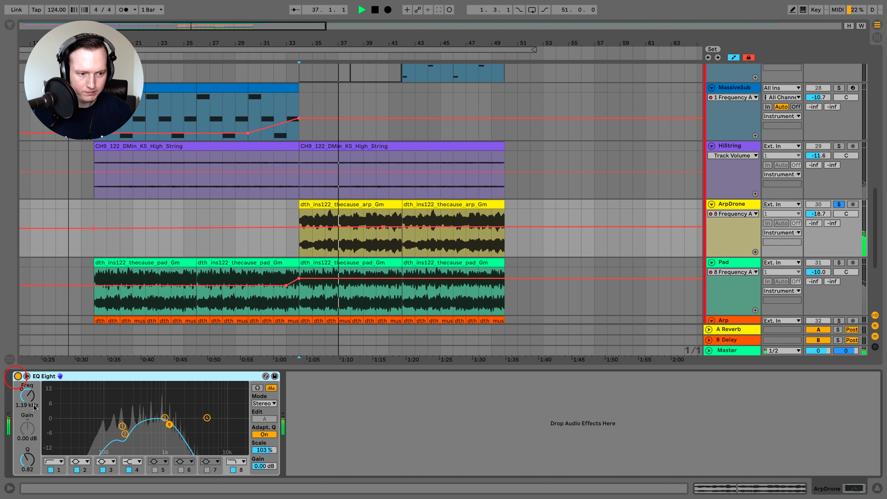
key("a")
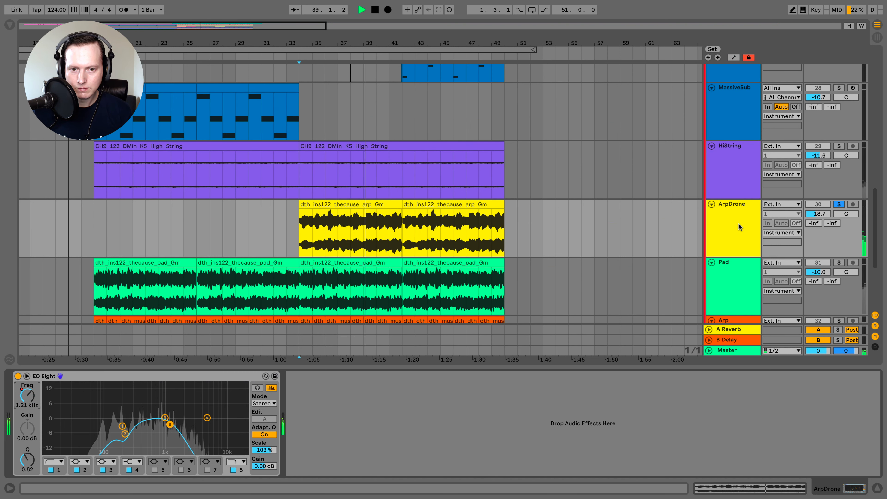
key("space")
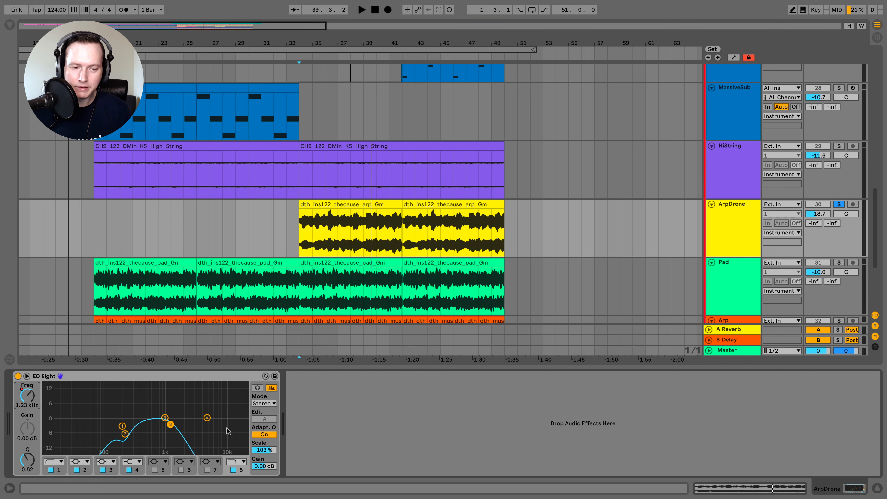
- Unsolo ArpDrone and audition it within the full mix from bar 34
scroll(571, 249, "down", 3)
key("space")
left_click(839, 157)
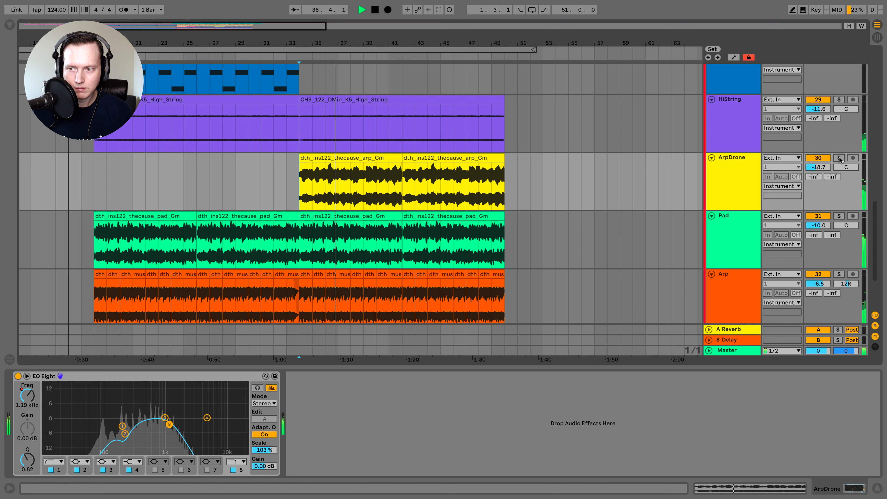
key("space")
- Solo the Pad track and audition its pad clips from bar 18
left_click(99, 252)
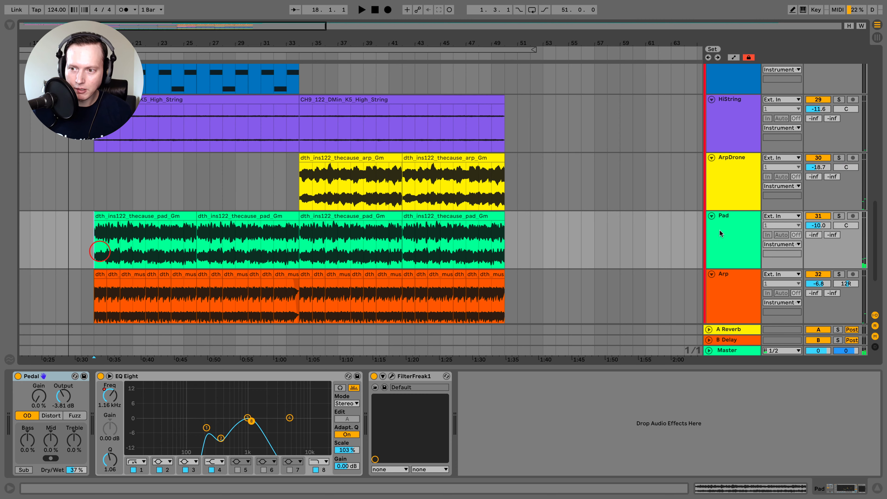
left_click(750, 227)
key("space")
left_click(838, 215)
scroll(585, 227, "down", 2)
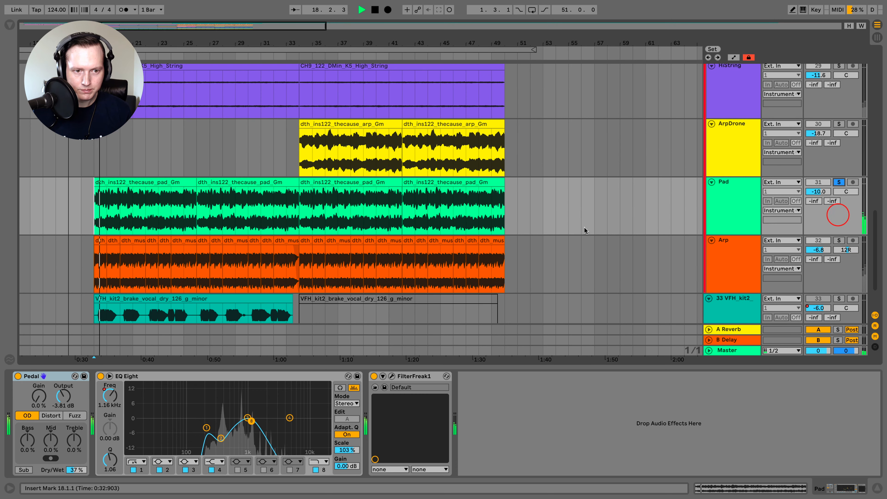
- Show Pad's EQ Eight frequency automation and audition the filter sweep from bar 33
key("a")
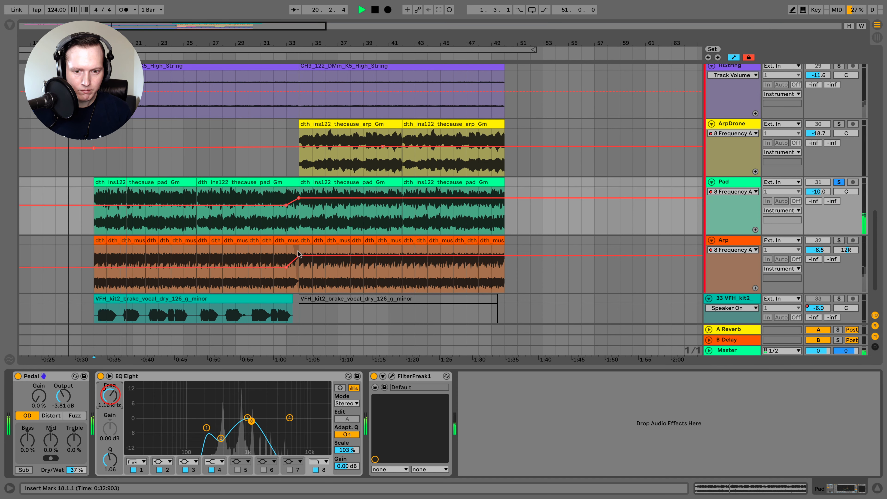
left_click(286, 226)
key("space")
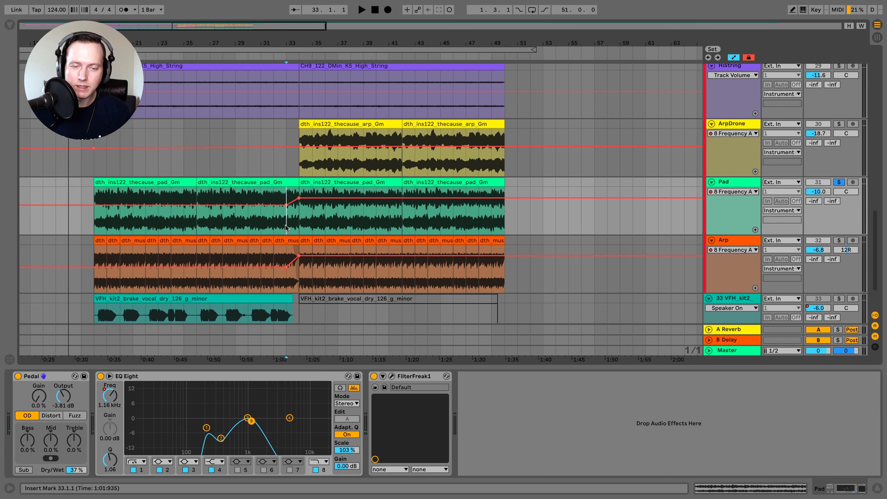
key("space")
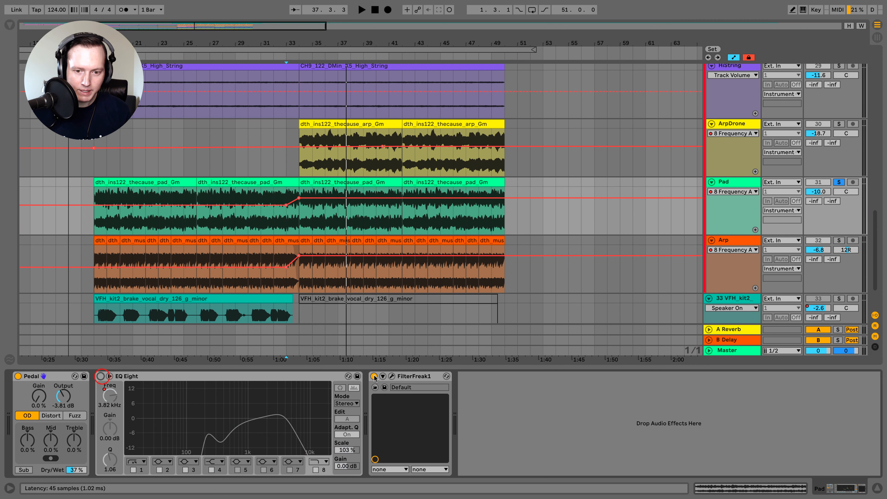
- Audition Pad from bar 34 with its effects bypassed, then re-enable Pedal and EQ Eight one after the other
key("space")
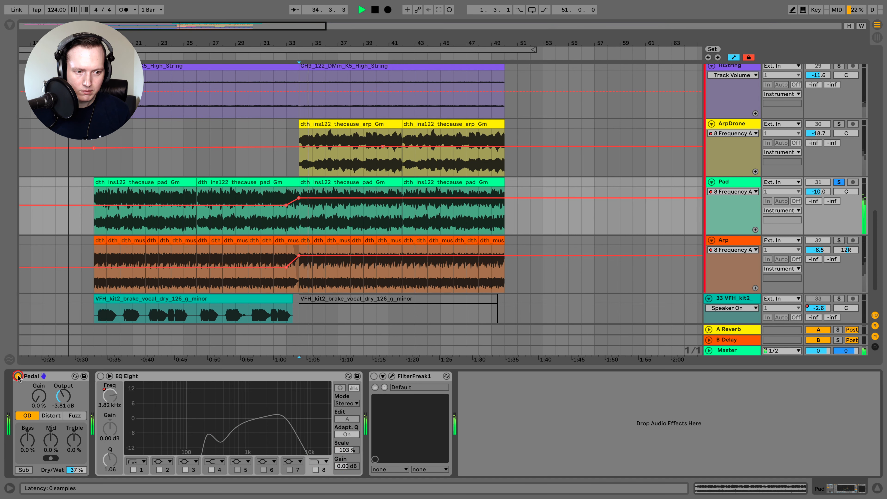
left_click(18, 376)
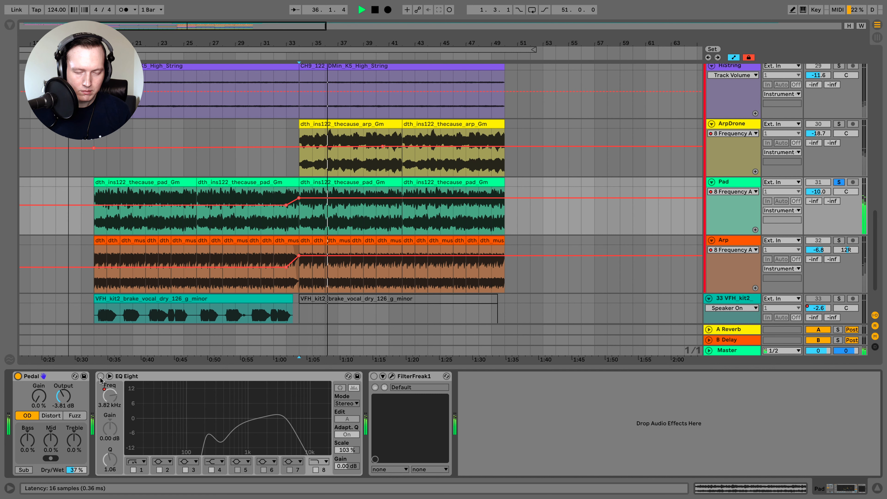
left_click(100, 377)
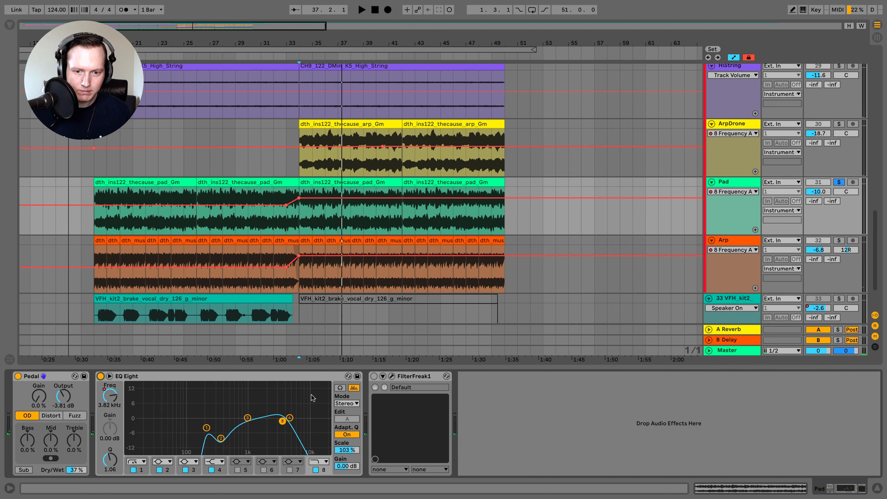
- Inspect Pad's FilterFreak plug-in, compare it bypassed and active from bar 34, then close its window and hide the automation lanes
left_click(391, 376)
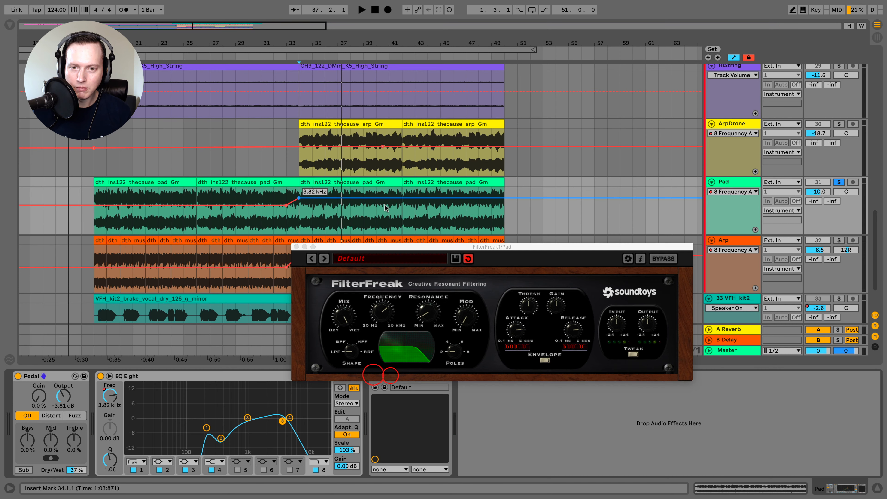
left_click_drag(418, 249, 455, 161)
key("space")
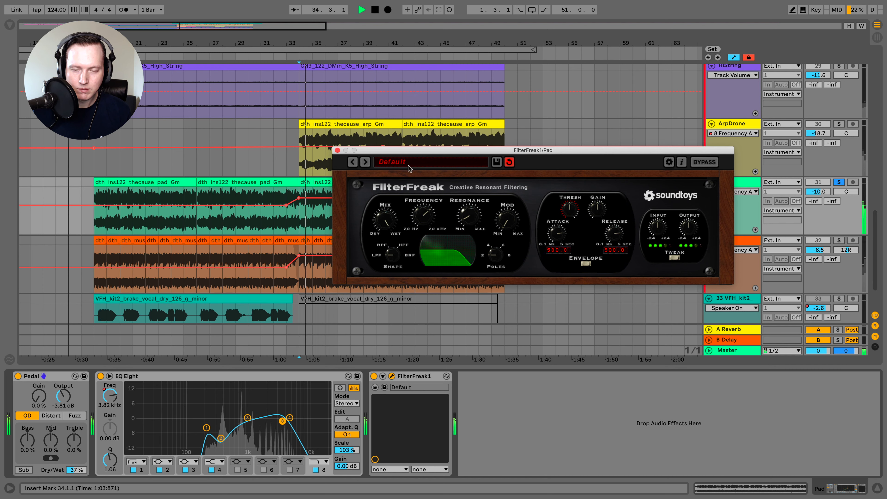
left_click(374, 376)
left_click(374, 376)
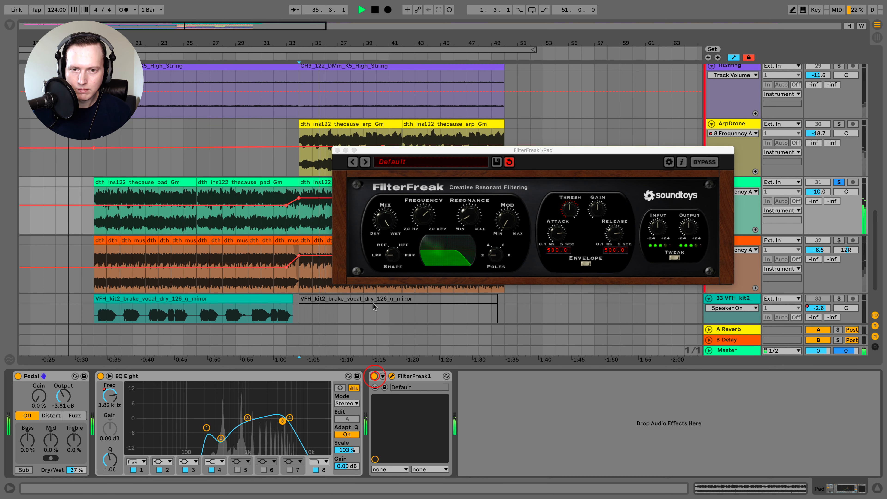
left_click(337, 150)
key("a")
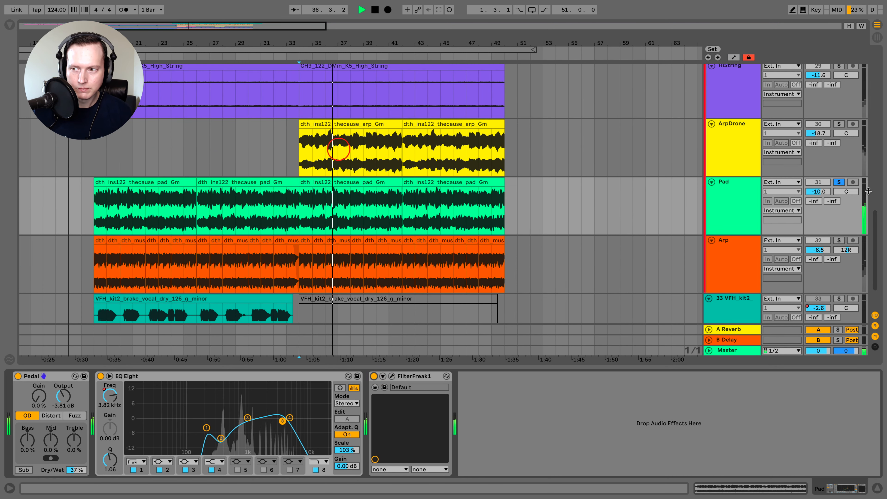
- Unsolo Pad and audition it within the full mix
left_click(839, 183)
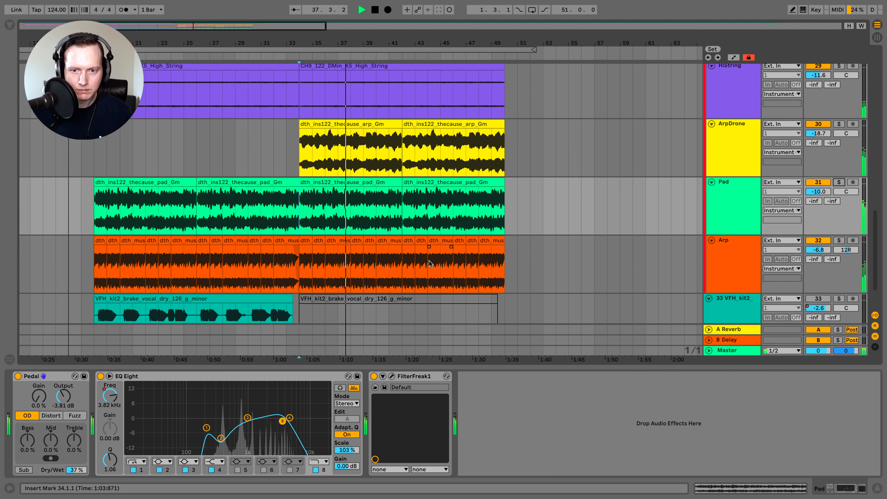
scroll(803, 195, "down", 2)
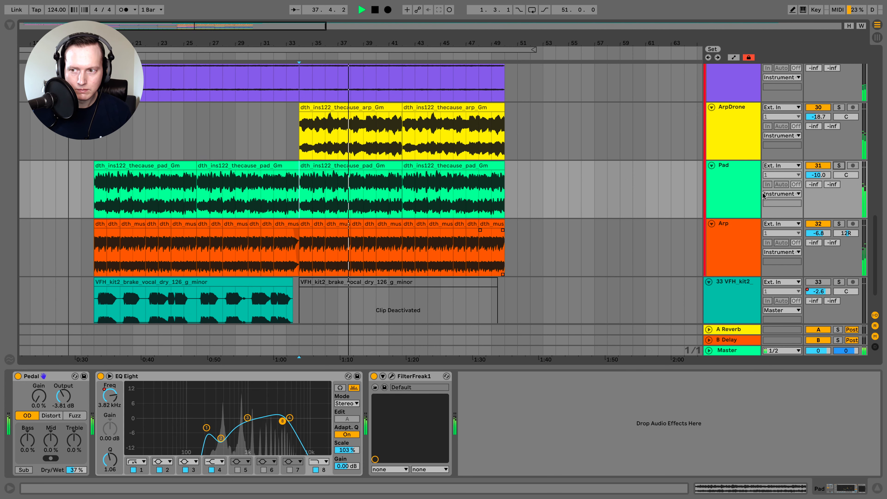
left_click(824, 169)
scroll(573, 175, "down", 2)
scroll(573, 176, "down", 2)
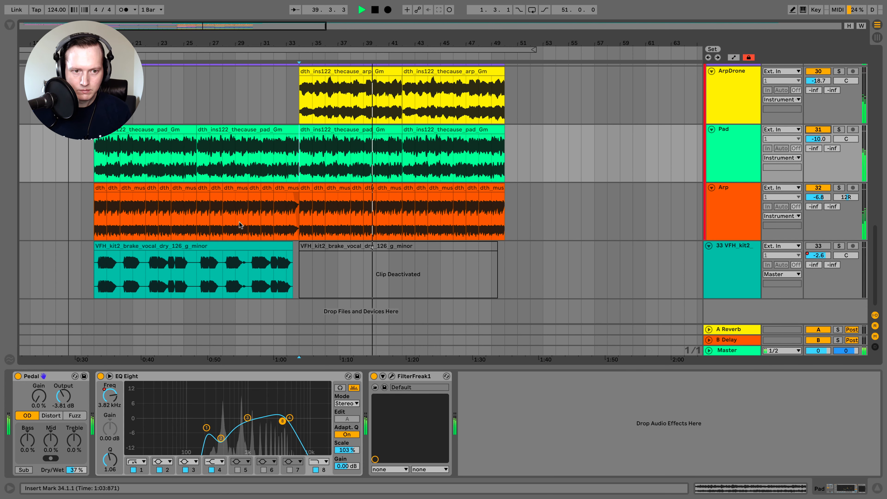
- Solo the Arp track and audition its arpeggio clips from bar 18
left_click(762, 201)
key("space")
left_click(838, 187)
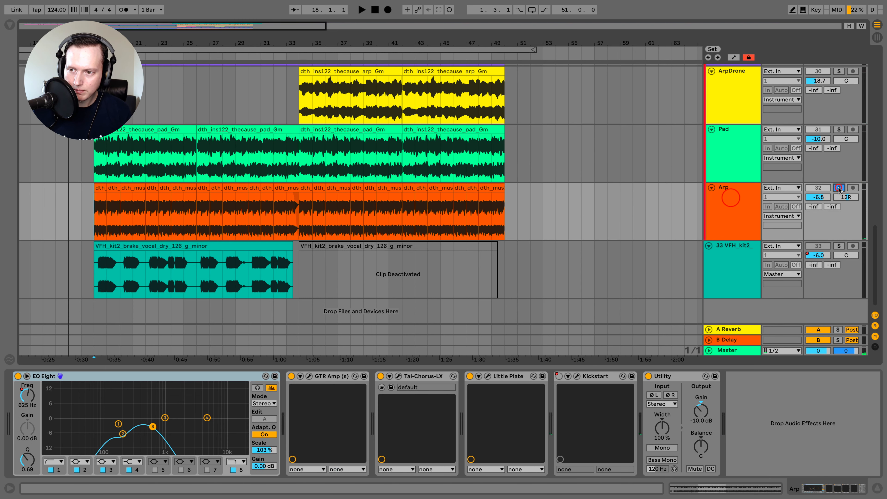
key("space")
left_click(728, 204)
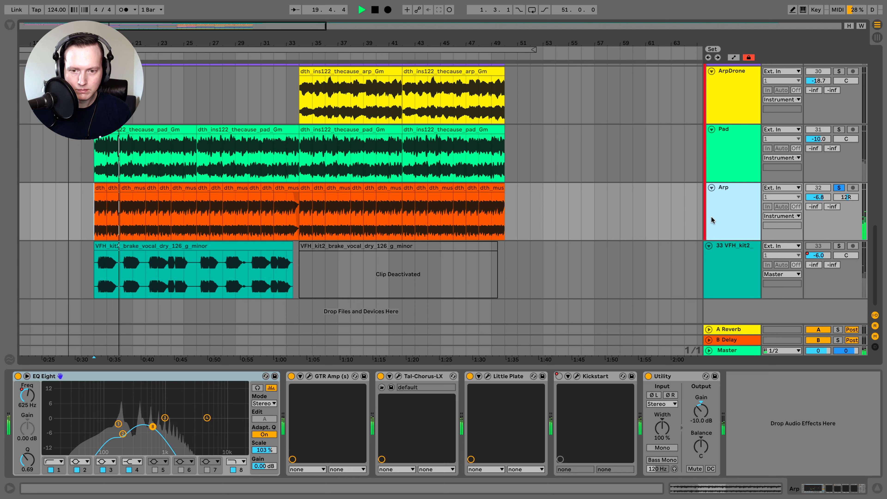
key("space")
- Bypass Arp's Little Plate, Tal-Chorus-LX and GTR Amp, show the automation lanes, and audition the EQ Eight filter sweep from bar 33
left_click(470, 376)
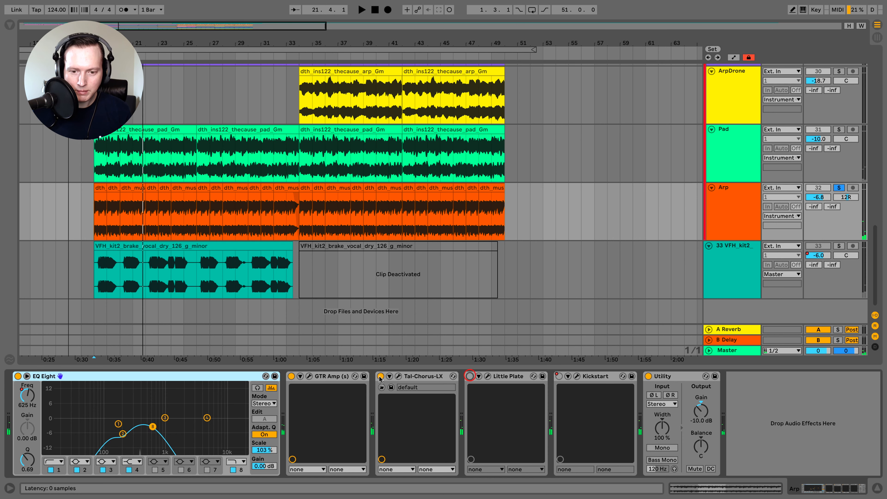
left_click(291, 377)
key("a")
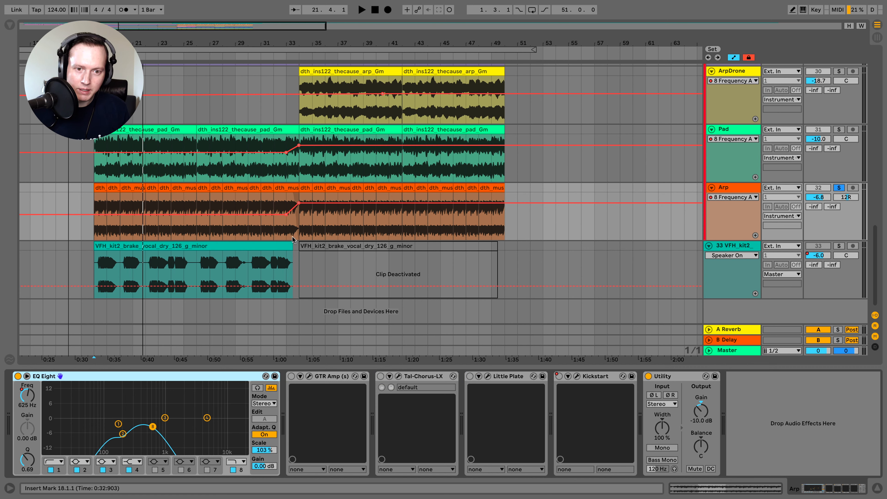
left_click(286, 231)
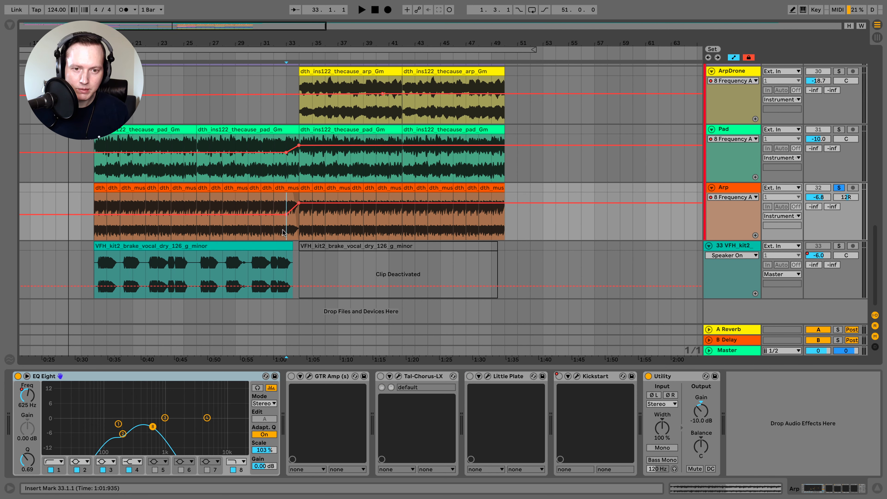
key("space")
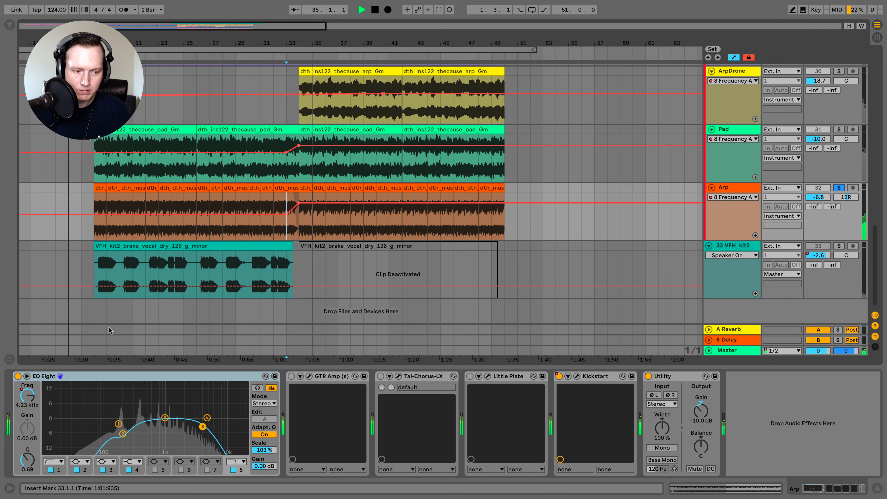
key("space")
- Inspect Arp's GTR Amp plug-in, compare the sound with it active and bypassed from bar 33, then close its window
left_click(291, 377)
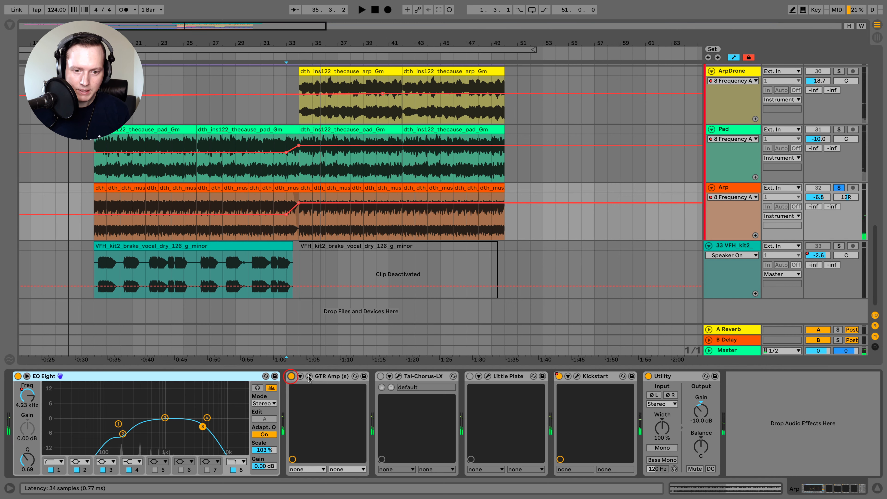
left_click(308, 376)
key("space")
left_click_drag(540, 222, 385, 108)
left_click(292, 375)
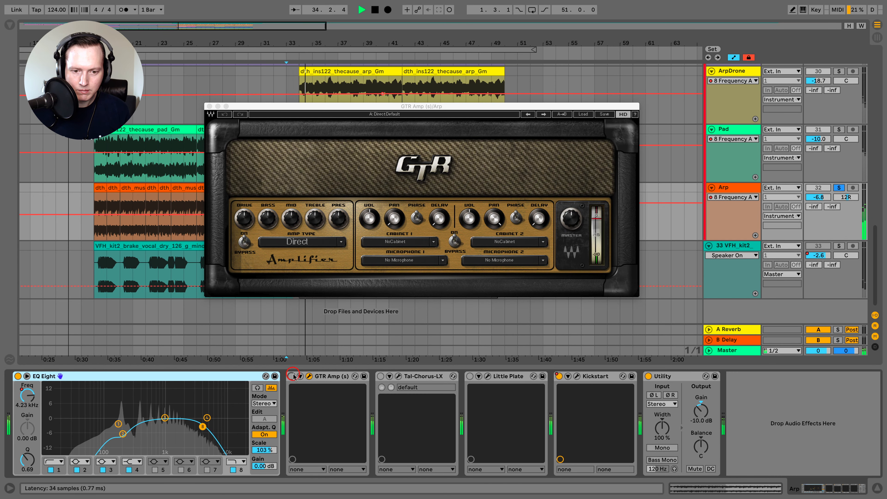
left_click(293, 376)
left_click(293, 376)
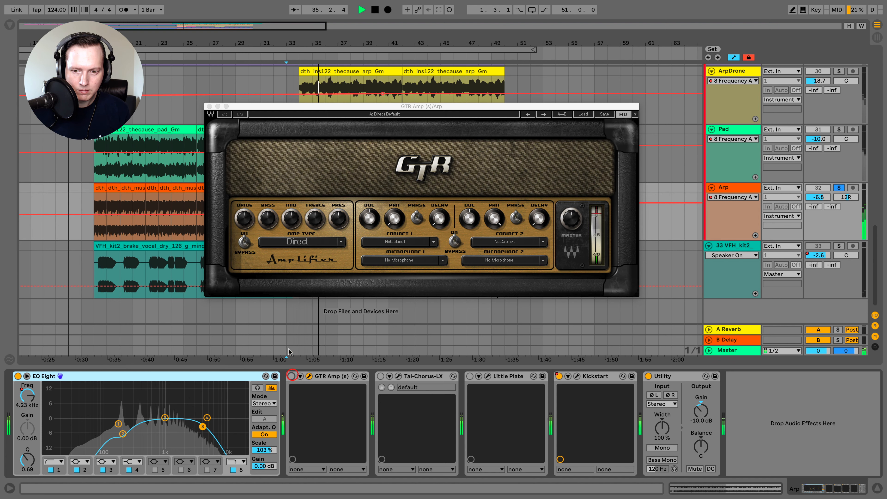
left_click(209, 106)
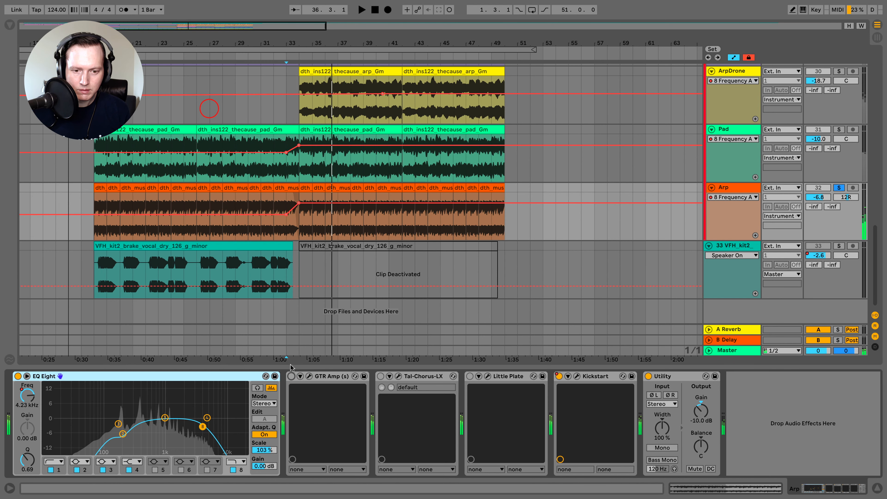
- Re-enable Arp's GTR Amp, Tal-Chorus-LX and Little Plate, audition the full chain from bar 33, and hide the automation lanes
left_click(291, 377)
left_click(380, 376)
key("space")
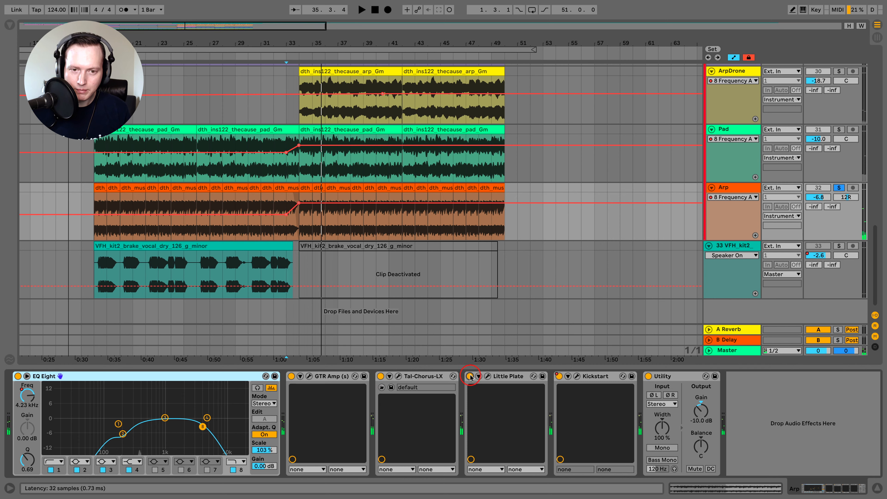
key("space")
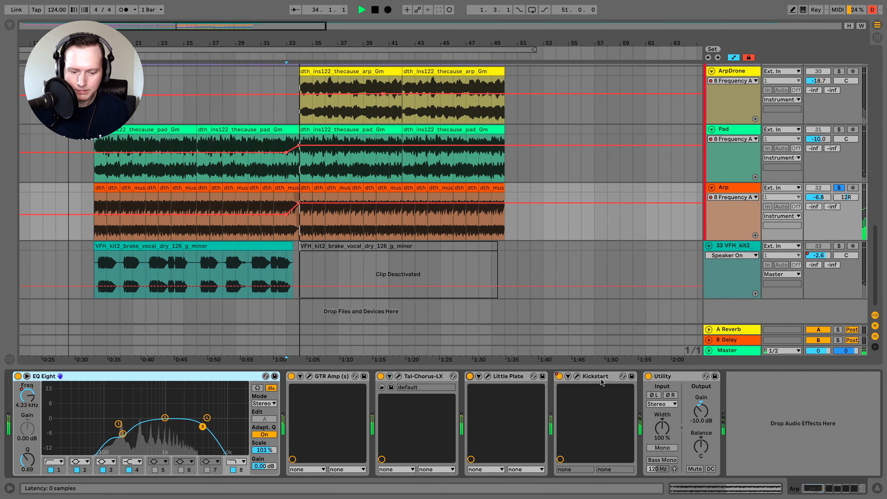
key("a")
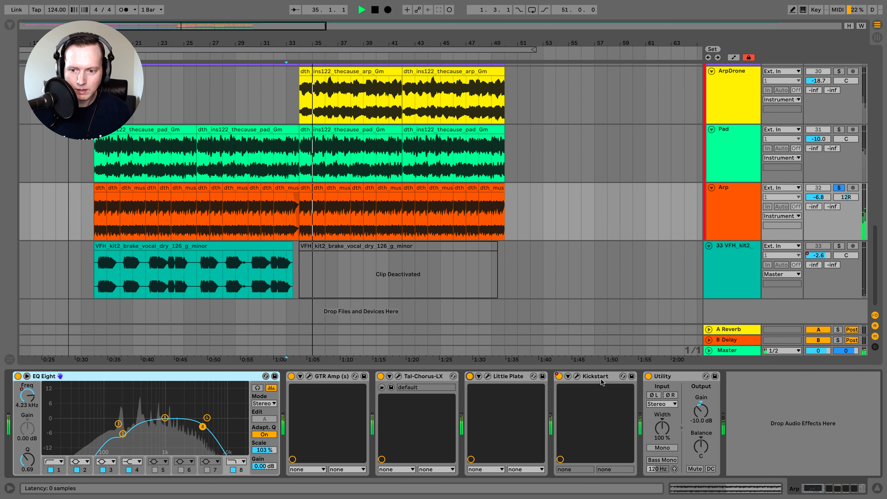
- Inspect Arp's Kickstart plug-in, audition its sidechain pumping from bar 33 with the Extreme Short curve at 78% mix, then close its window
left_click(577, 377)
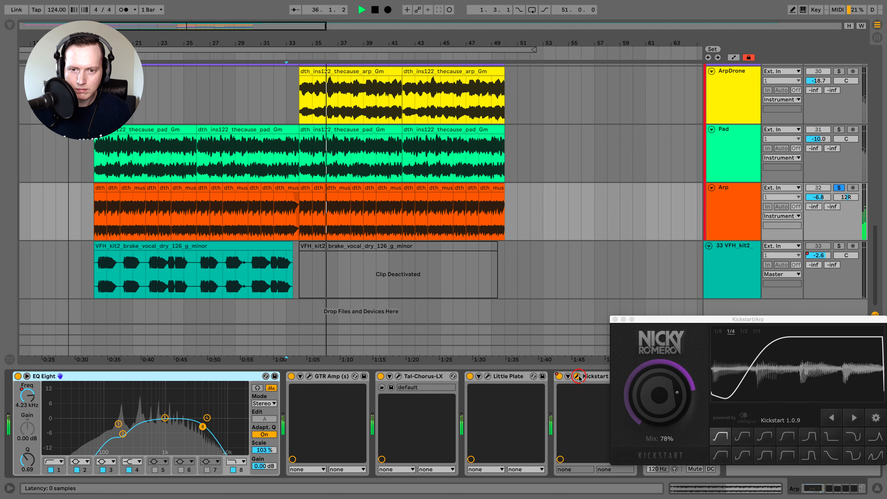
left_click_drag(660, 326, 313, 111)
key("space")
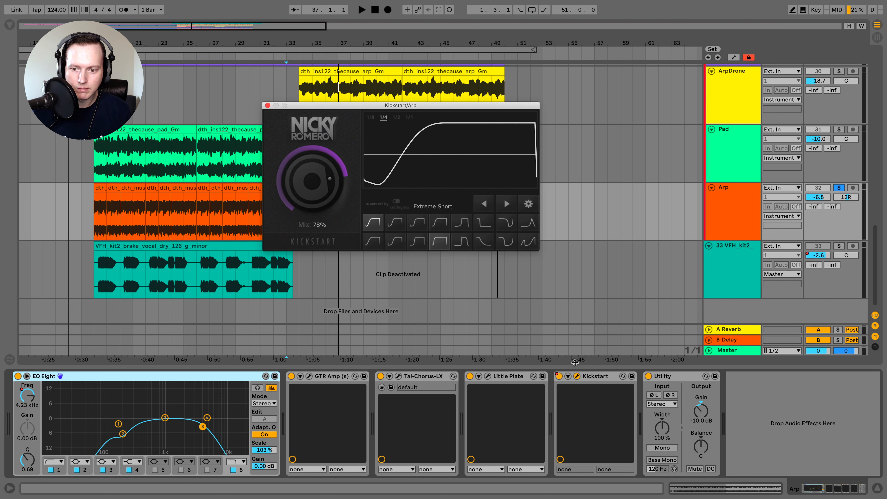
left_click(596, 376)
key("space")
left_click_drag(342, 105, 240, 98)
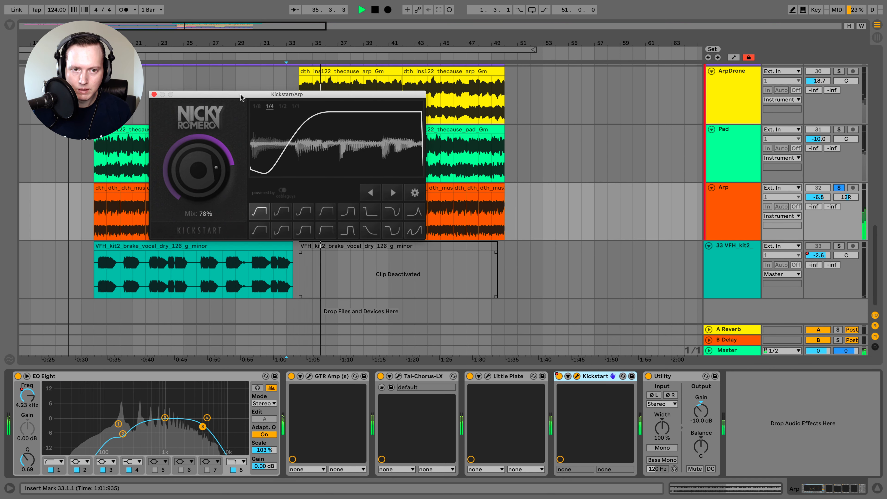
key("space")
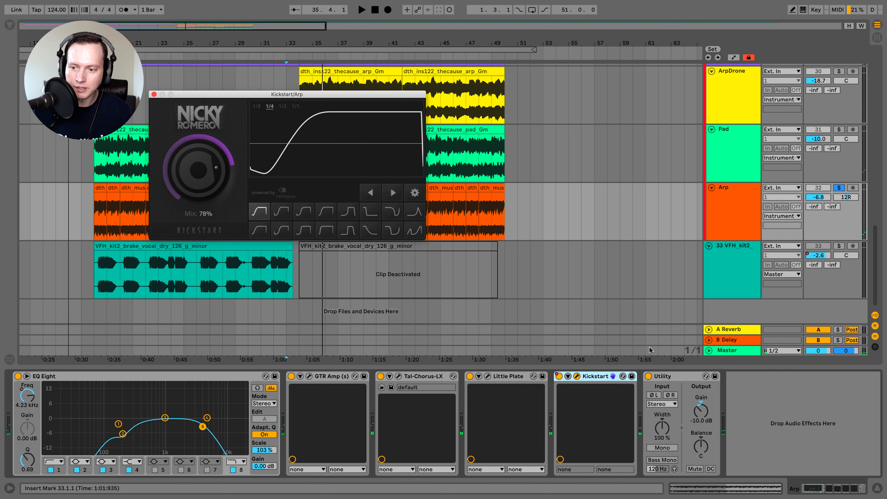
left_click(154, 94)
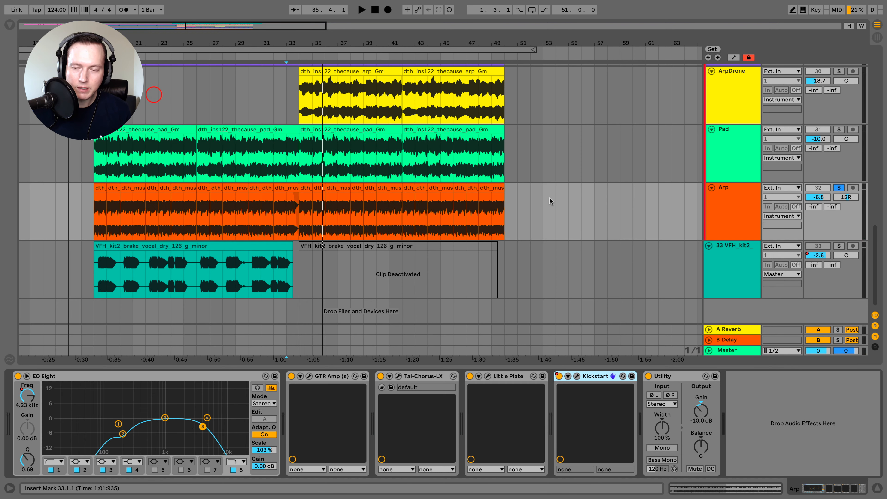
- Solo Pad, ArpDrone and HiString along with Arp, audition them together from bar 33, and hide the device view
scroll(735, 195, "up", 6)
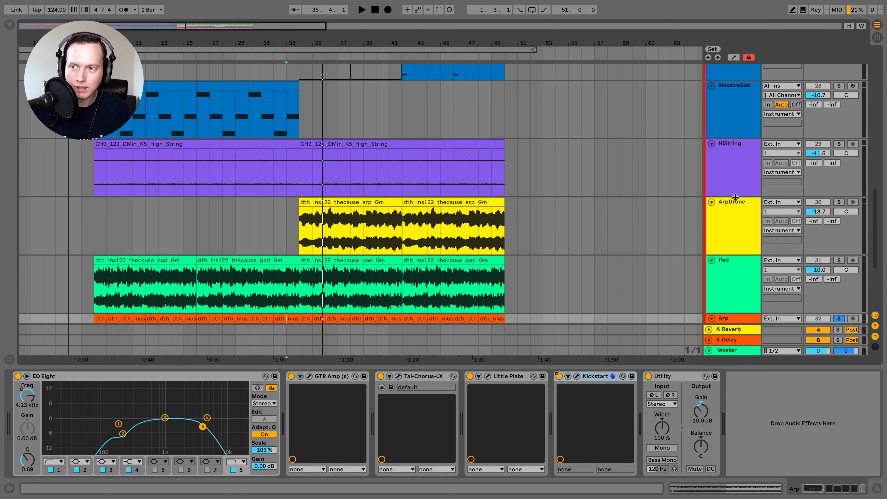
scroll(740, 194, "down", 3)
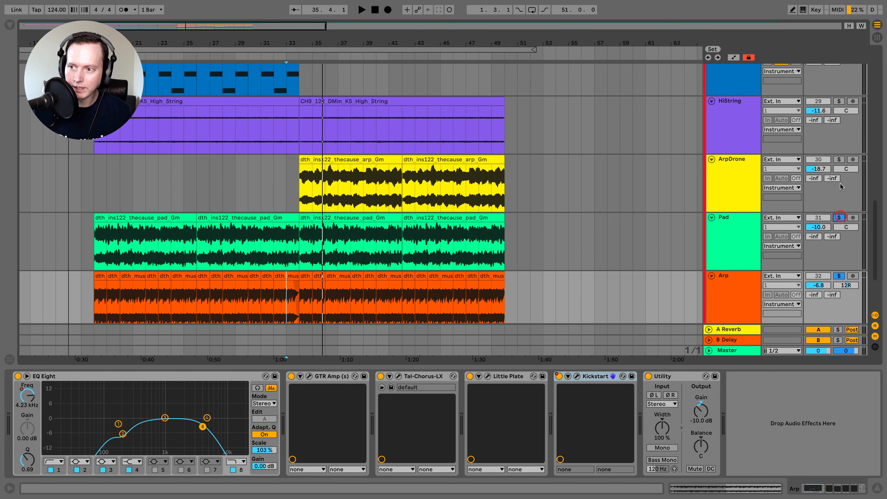
key("space")
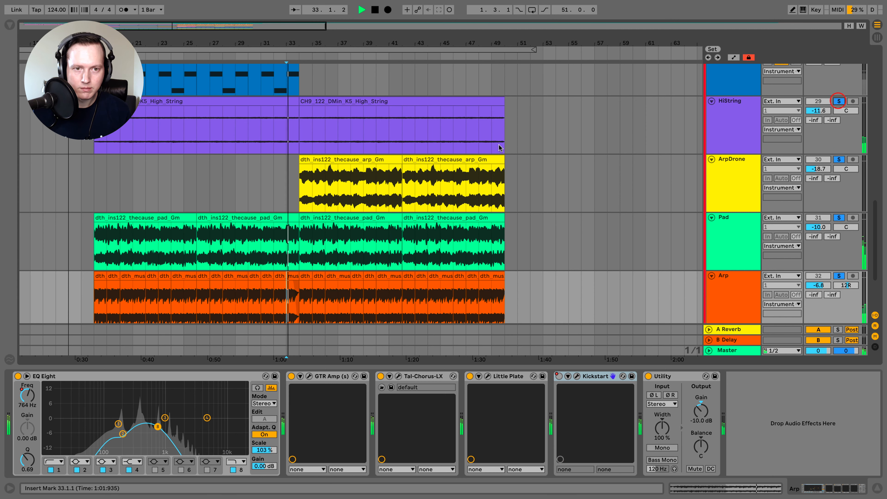
scroll(503, 144, "up", 4)
scroll(504, 143, "up", 3)
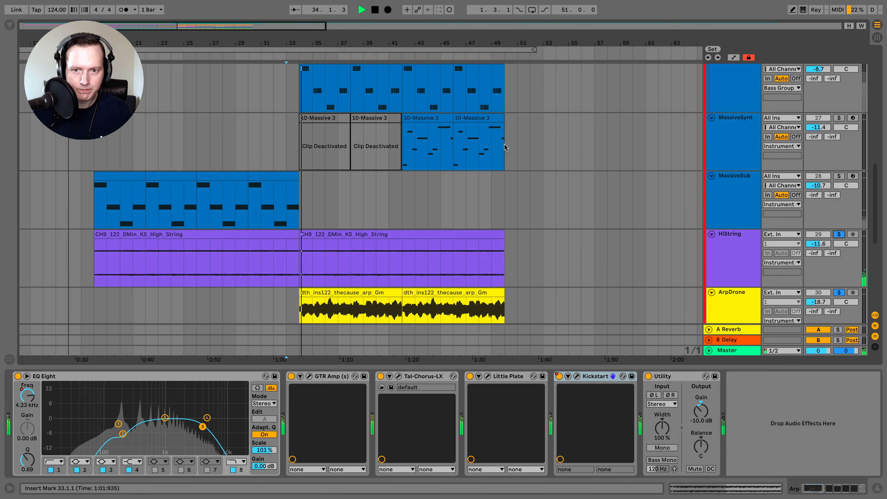
left_click(876, 487)
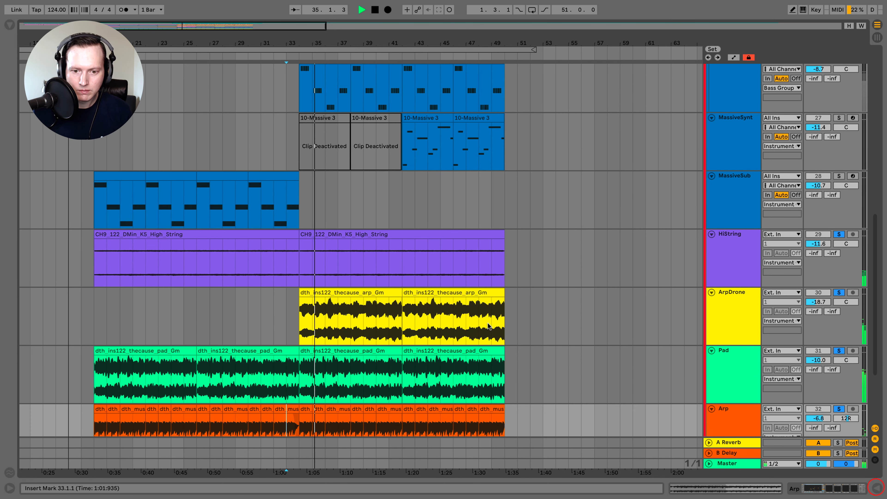
scroll(489, 326, "down", 4)
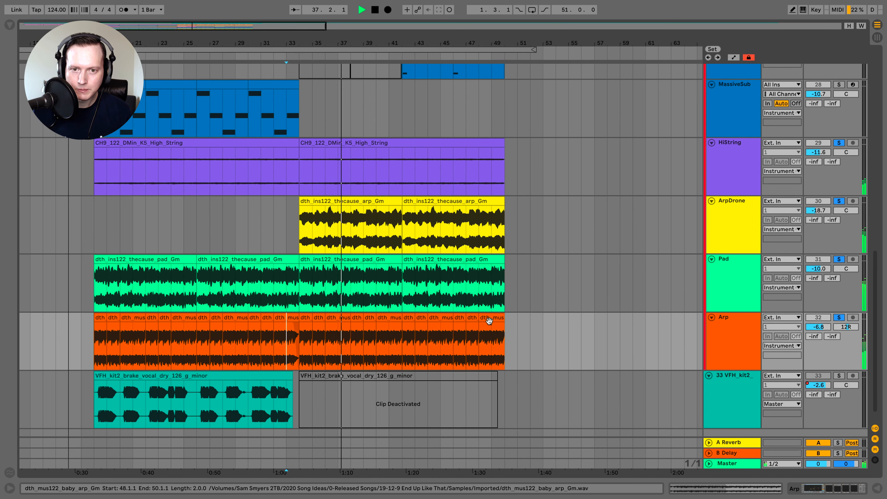
scroll(496, 321, "up", 1)
key("space")
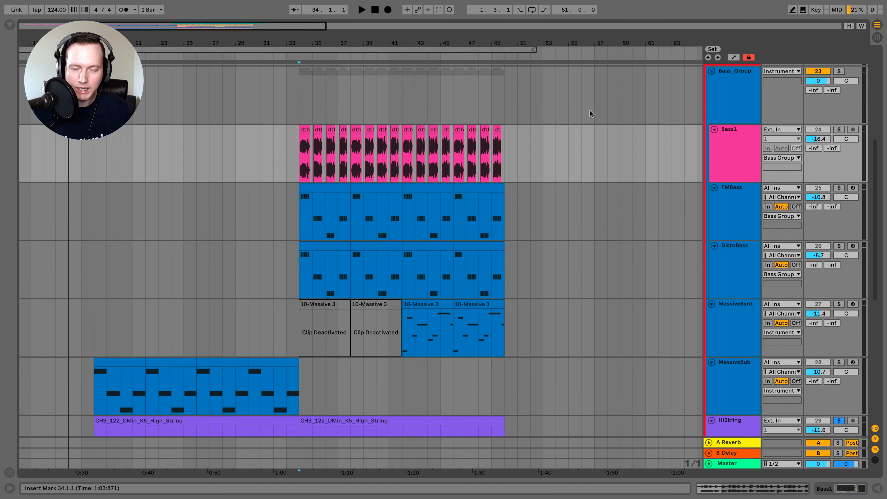
- Clear the solo on the instrument group and play the full arrangement from bar 18
scroll(590, 110, "down", 10)
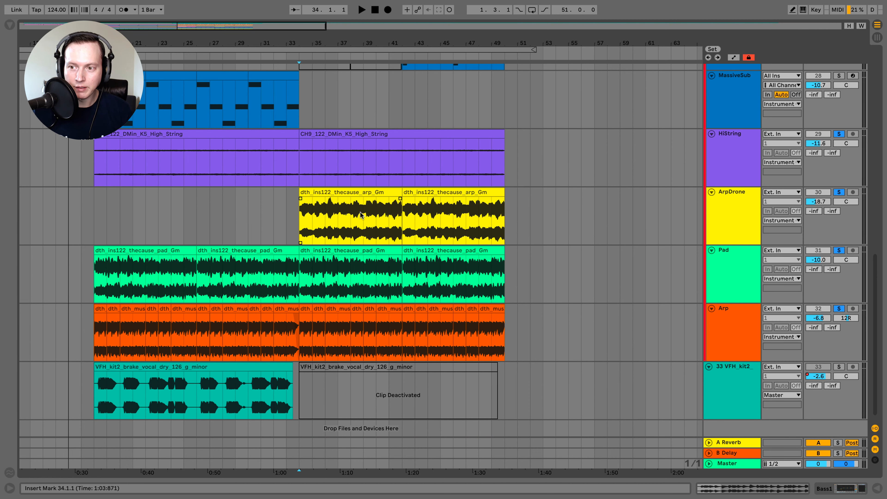
scroll(605, 219, "up", 3)
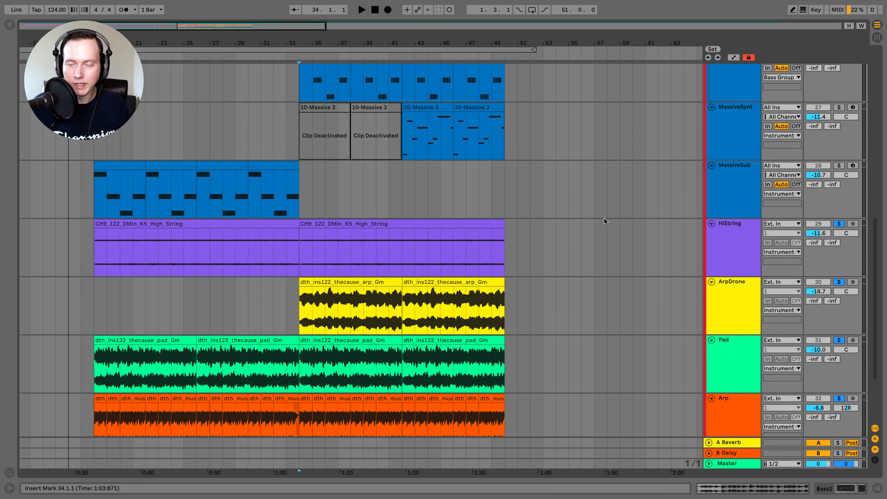
scroll(610, 217, "up", 7)
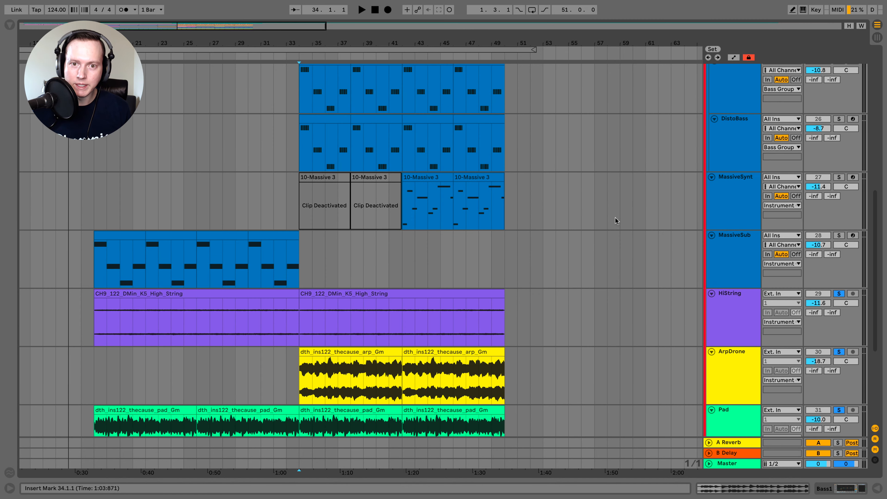
scroll(759, 131, "up", 2)
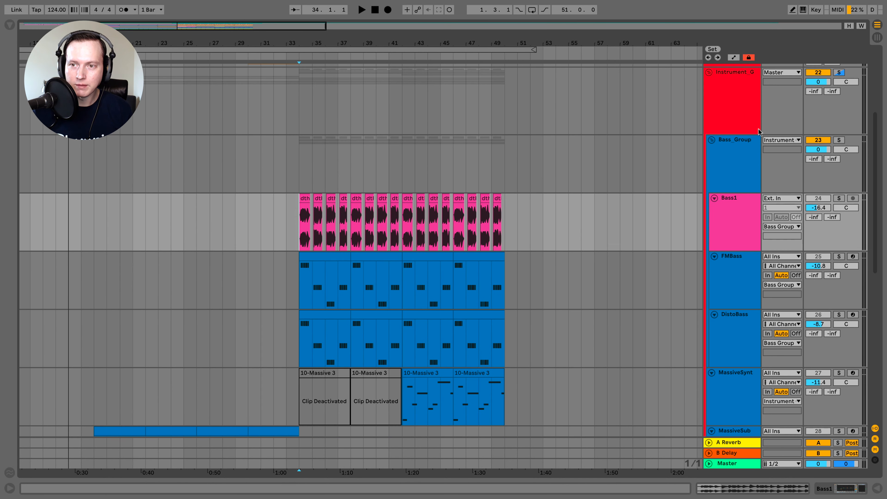
left_click(839, 73)
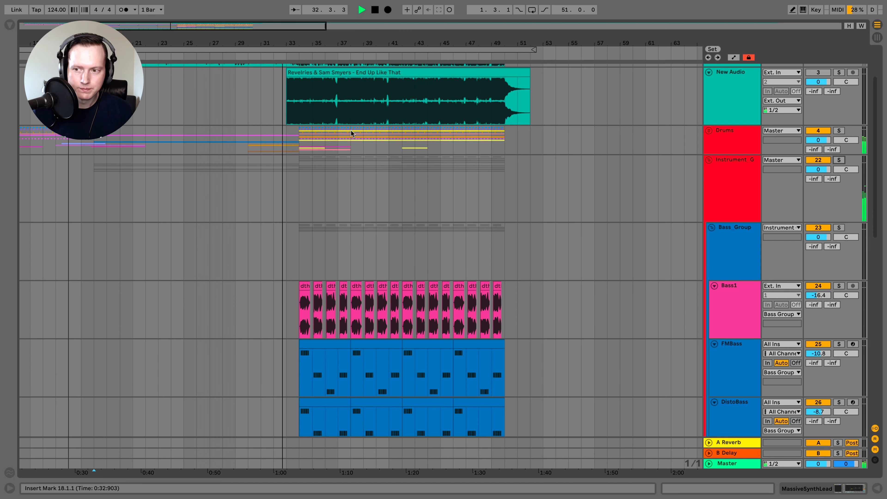
scroll(348, 206, "down", 5)
scroll(521, 192, "up", 6)
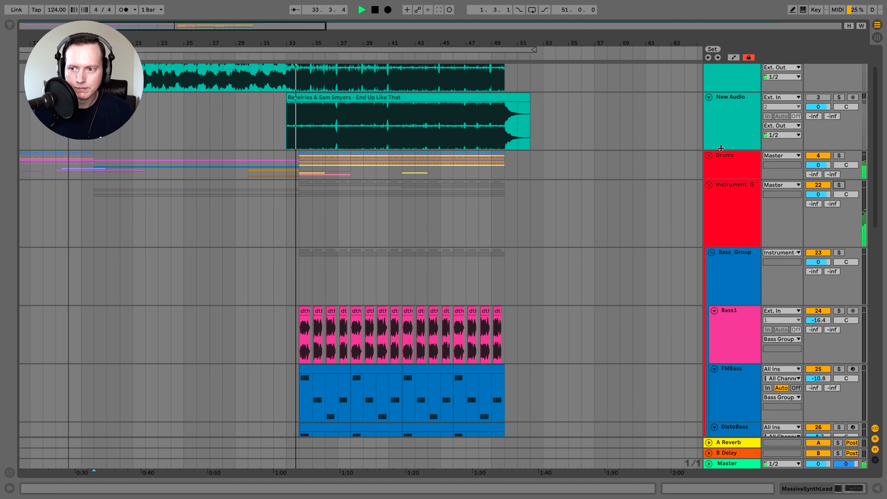
- Unfold the Drums group and examine the drum, effects, bass and synth tracks while the full mix plays through the drop
left_click(708, 156)
scroll(466, 187, "down", 6)
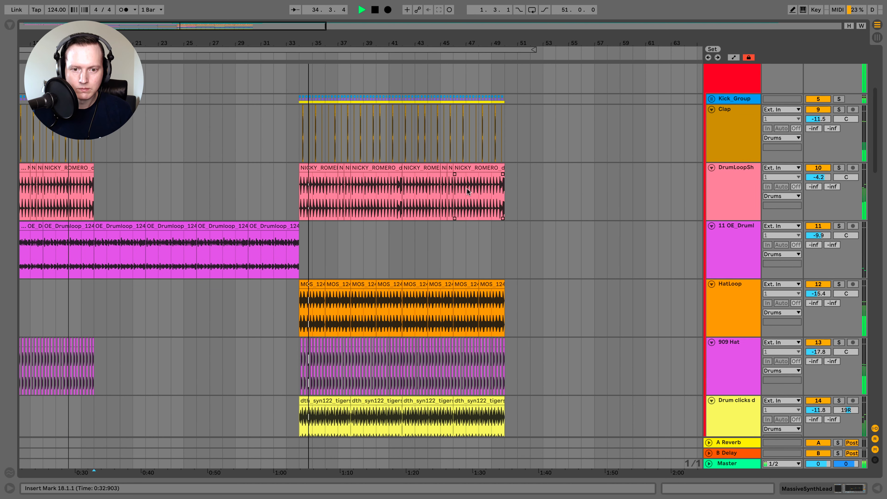
scroll(466, 191, "down", 2)
scroll(465, 194, "down", 5)
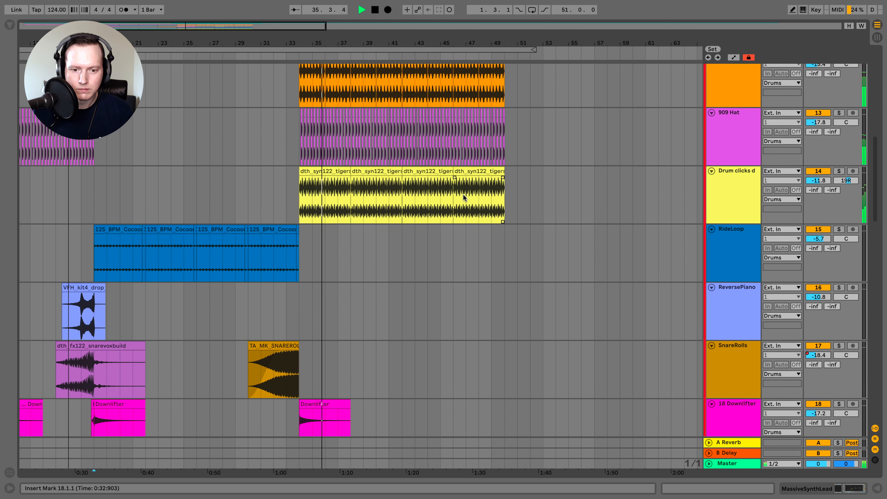
scroll(463, 198, "down", 5)
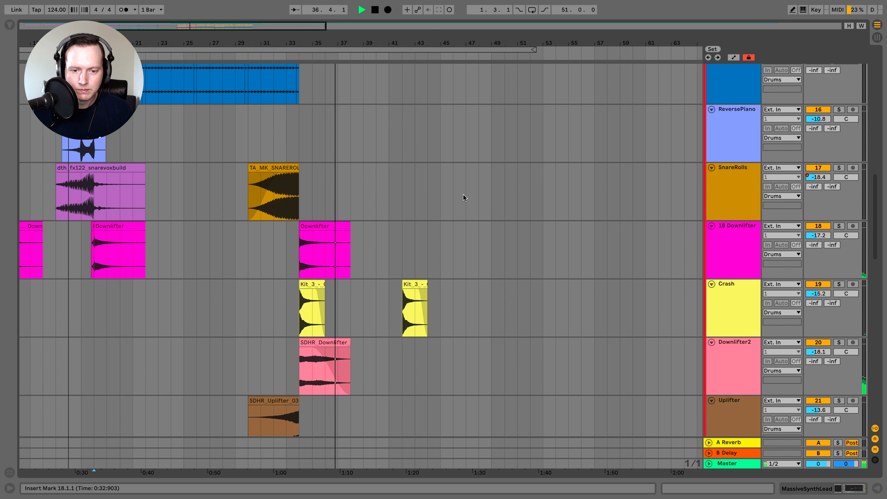
scroll(463, 199, "down", 1)
scroll(463, 198, "down", 3)
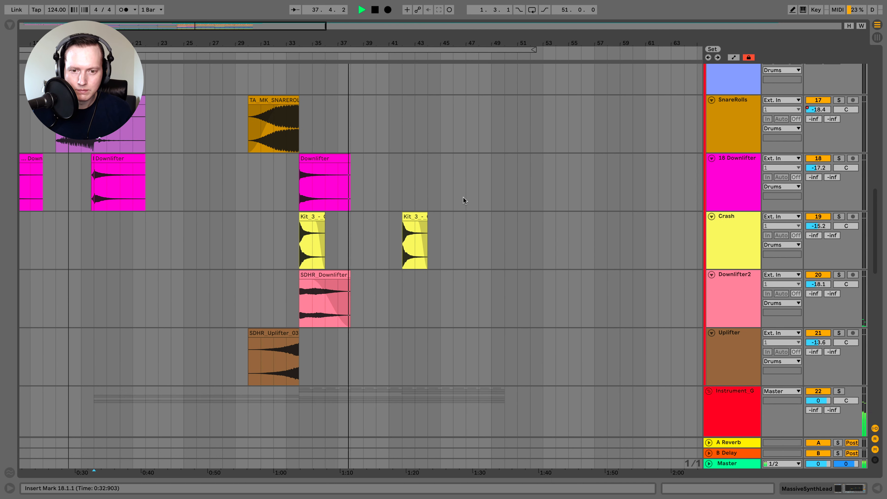
scroll(465, 196, "down", 1)
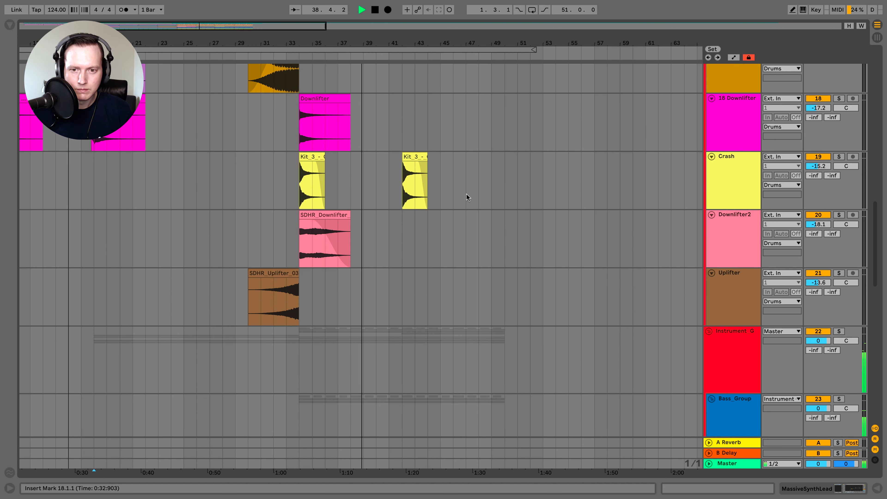
scroll(468, 192, "down", 6)
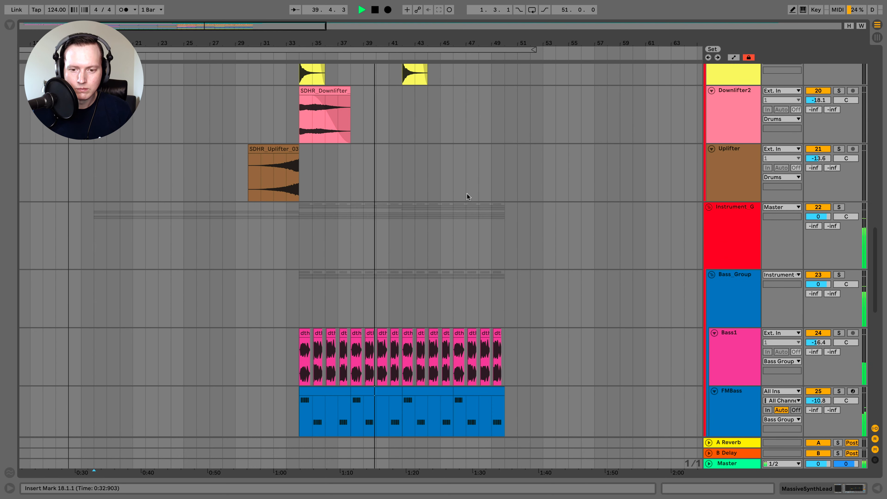
scroll(465, 194, "down", 4)
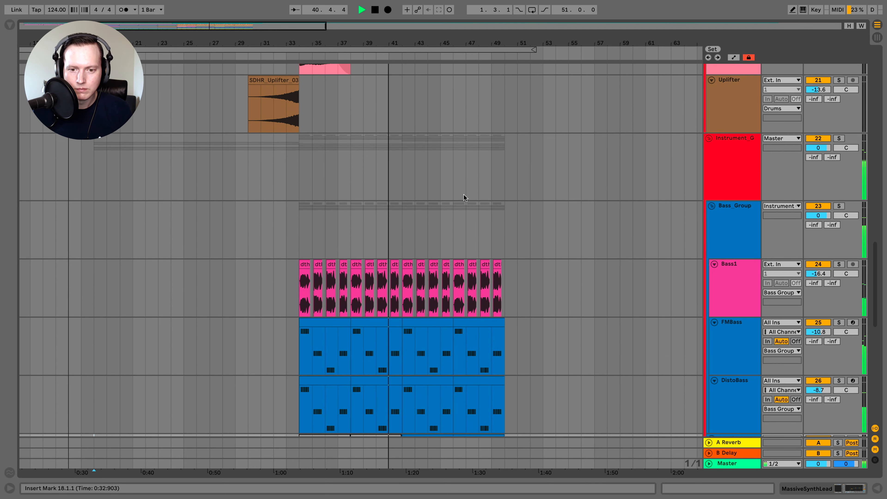
scroll(464, 200, "down", 5)
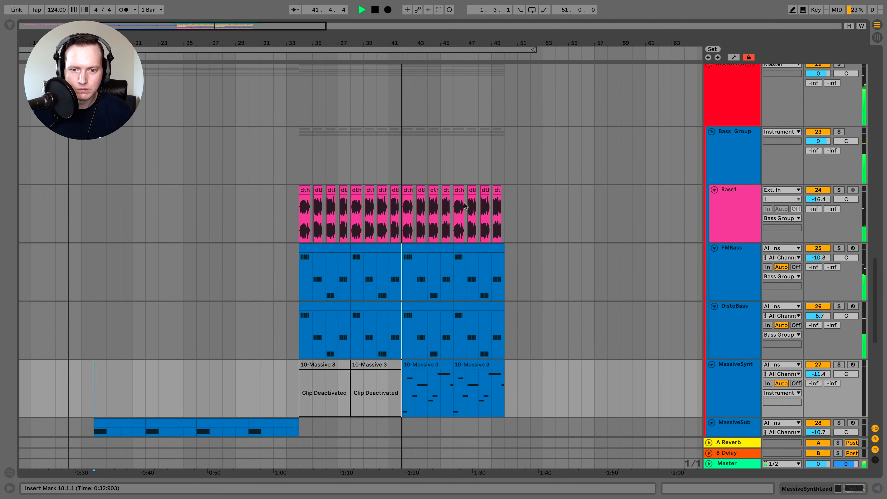
scroll(465, 203, "down", 3)
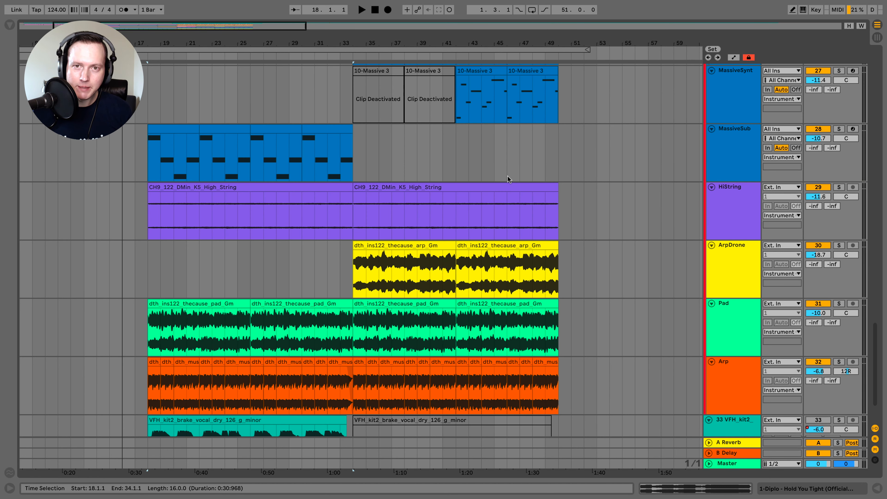
- Return to the Diplo reference track and place the insert marker at bar 18
scroll(505, 177, "up", 8)
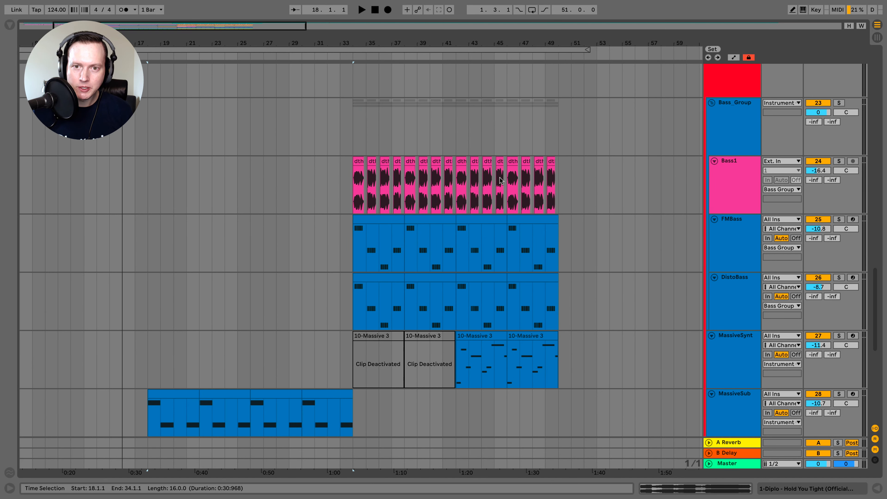
scroll(503, 178, "up", 10)
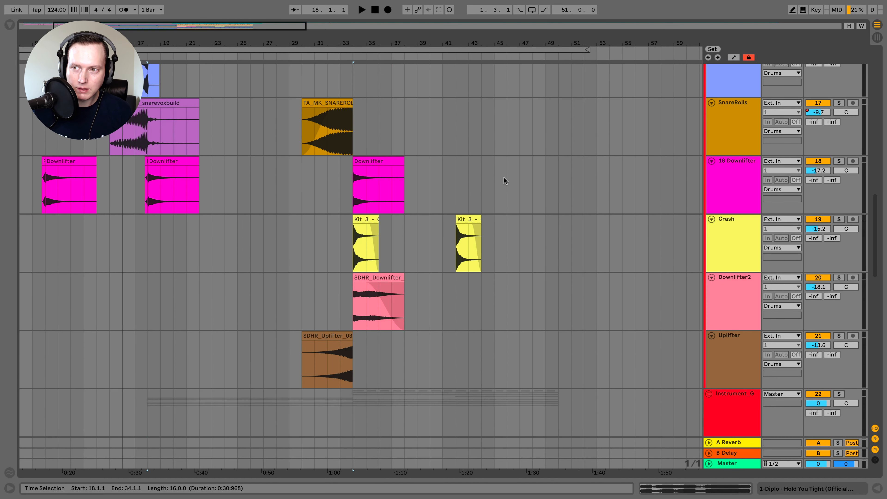
scroll(505, 176, "up", 15)
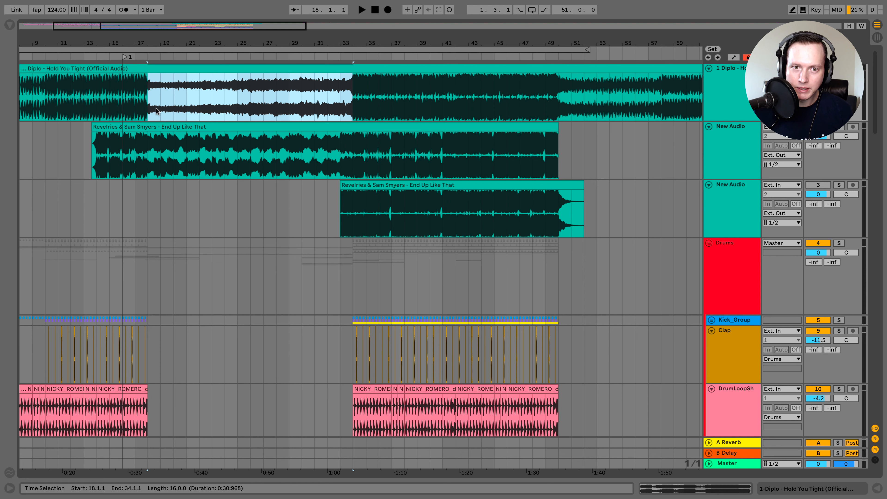
left_click(147, 111)
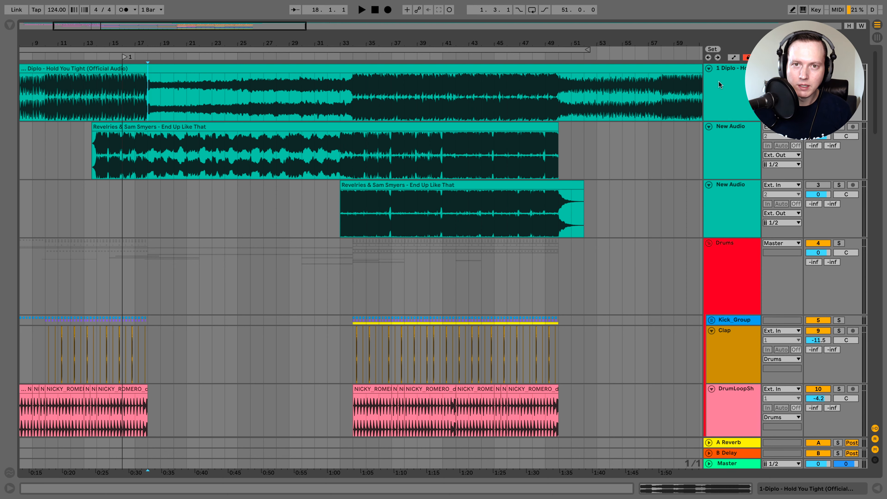
scroll(607, 176, "down", 3)
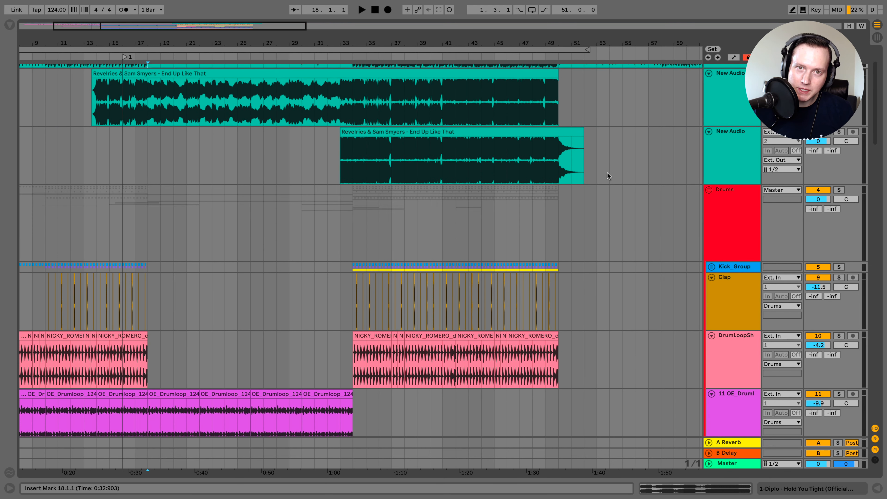